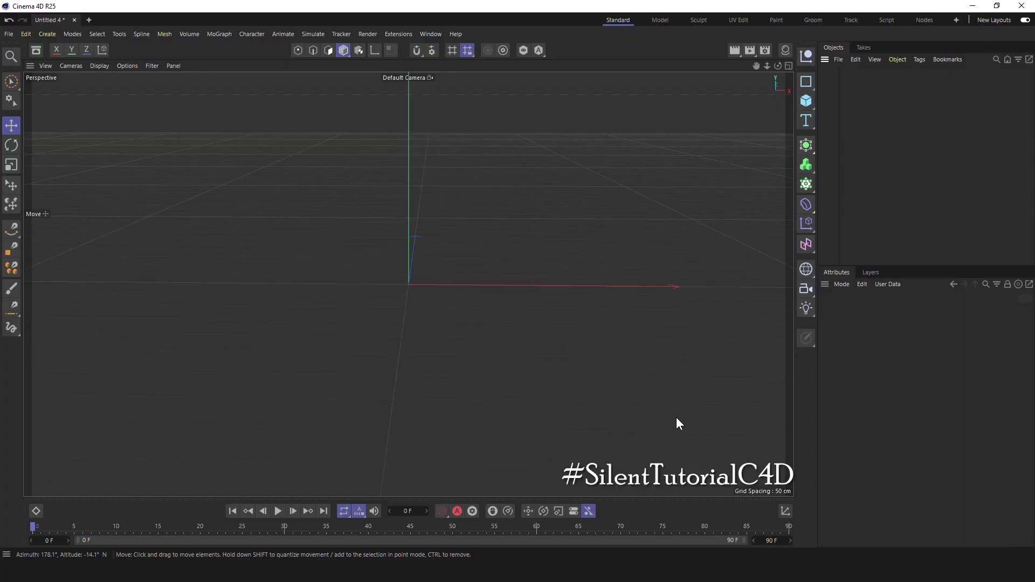
# Step: Open the Light flyout in the right-hand palette over the empty scene
pyautogui.click(805, 307)
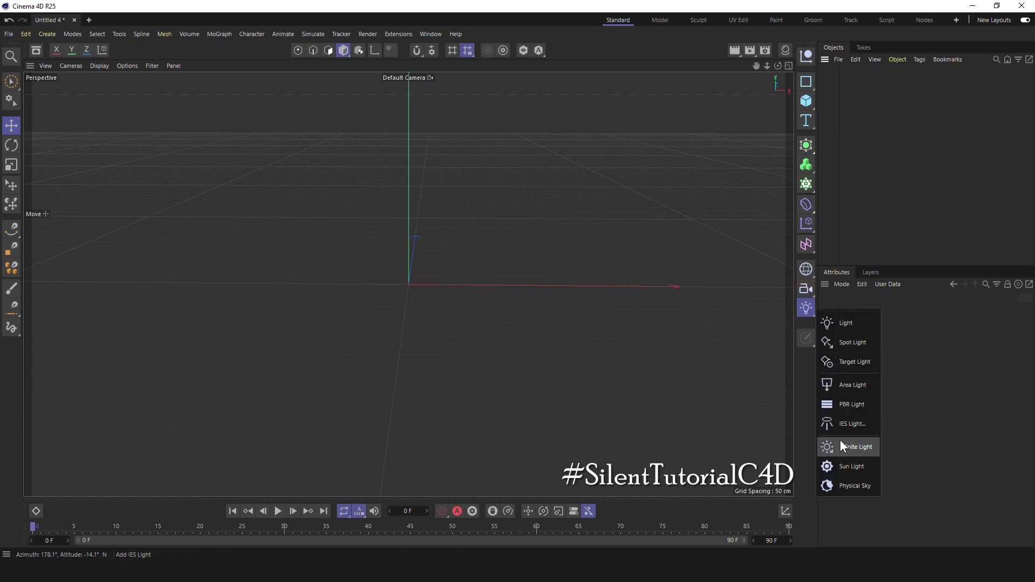
# Step: Add a Physical Sky, an infinite Light and a Floor, then select the Physical Sky
pyautogui.click(844, 474)
pyautogui.click(806, 307)
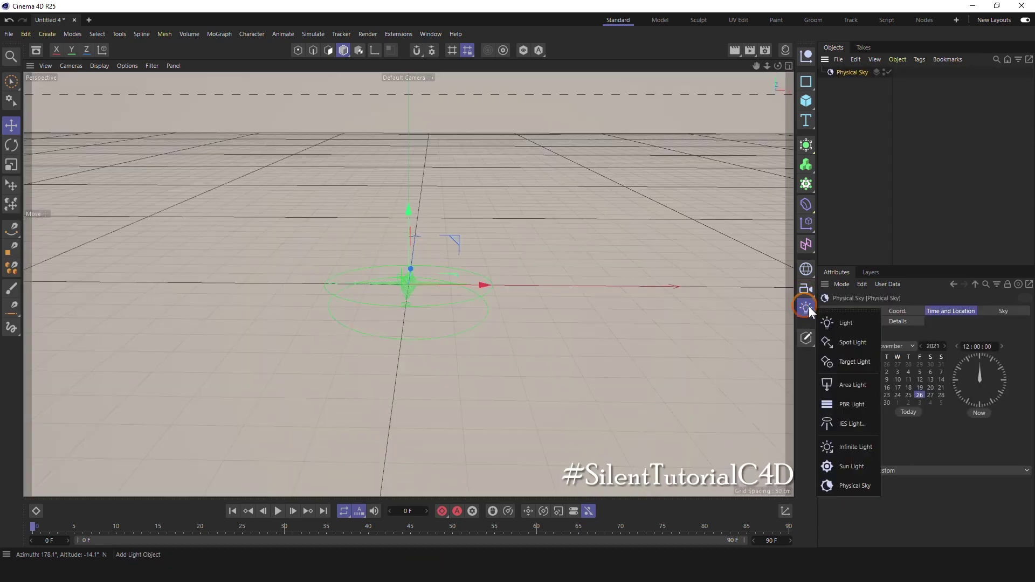
pyautogui.click(855, 446)
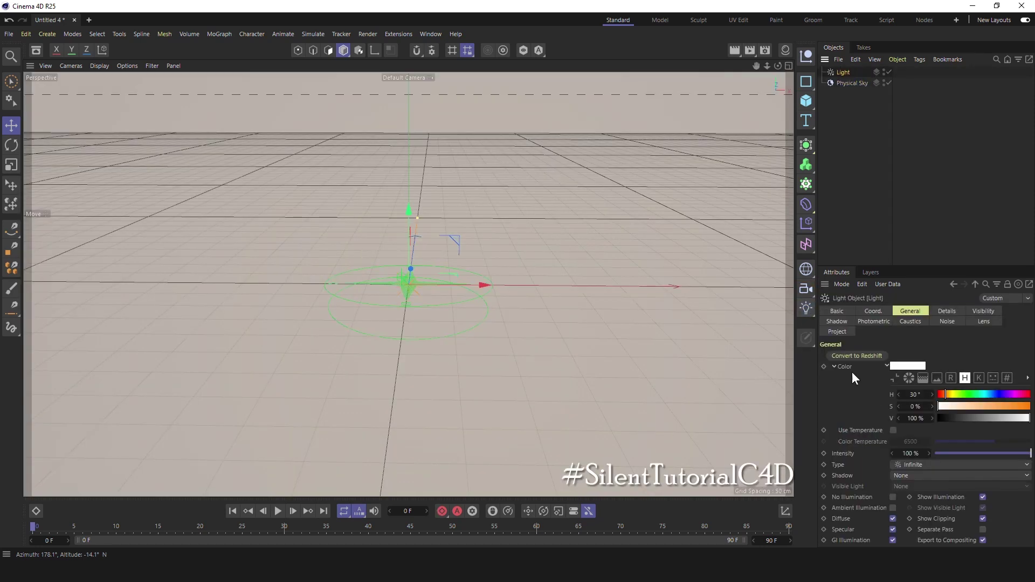
pyautogui.click(801, 273)
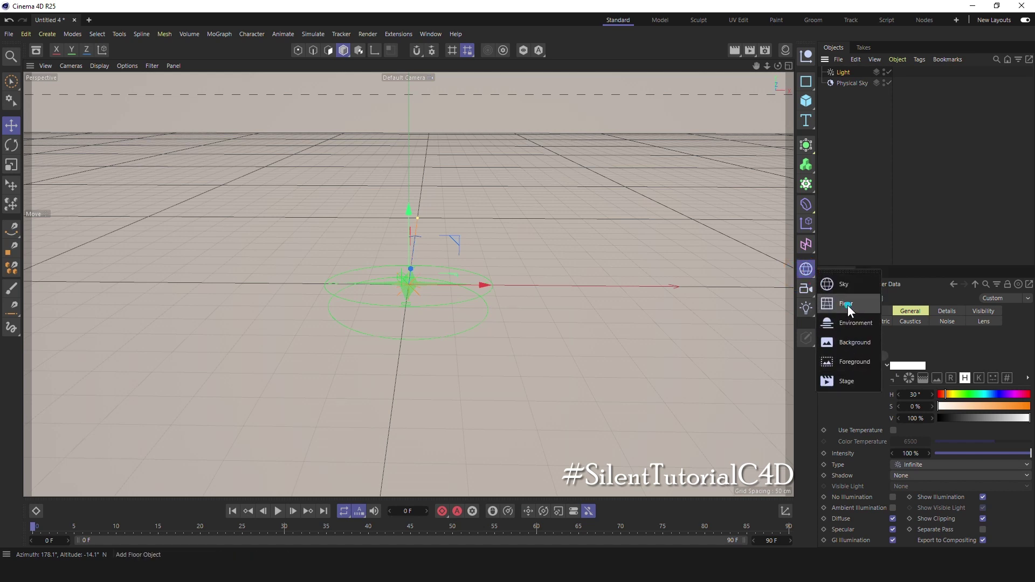
pyautogui.click(847, 305)
pyautogui.click(844, 84)
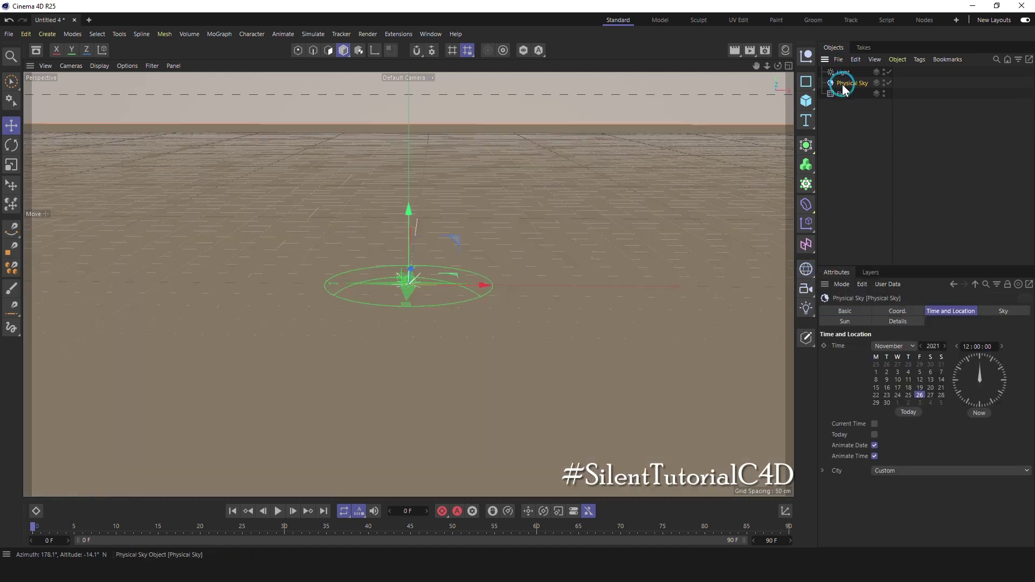
pyautogui.rightClick(841, 93)
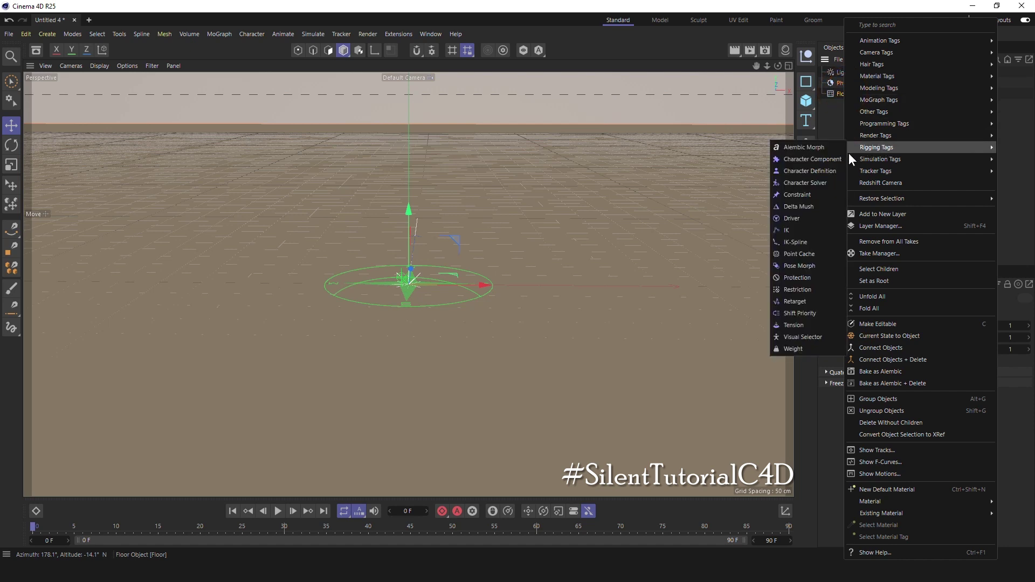
pyautogui.moveTo(875, 135)
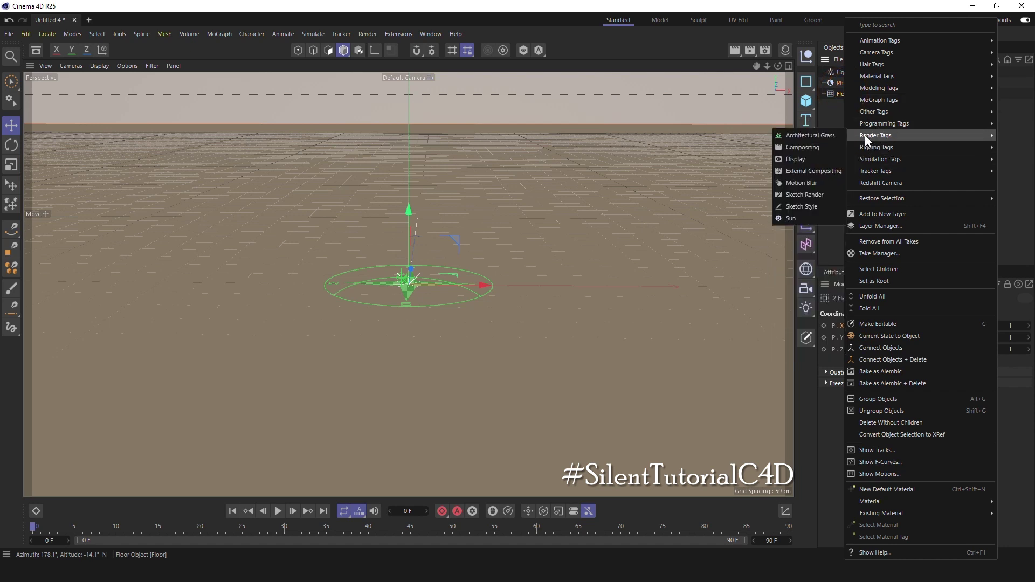
# Step: Give Floor and Physical Sky Compositing tags with Compositing Background on, and hide the sky from camera
pyautogui.click(830, 146)
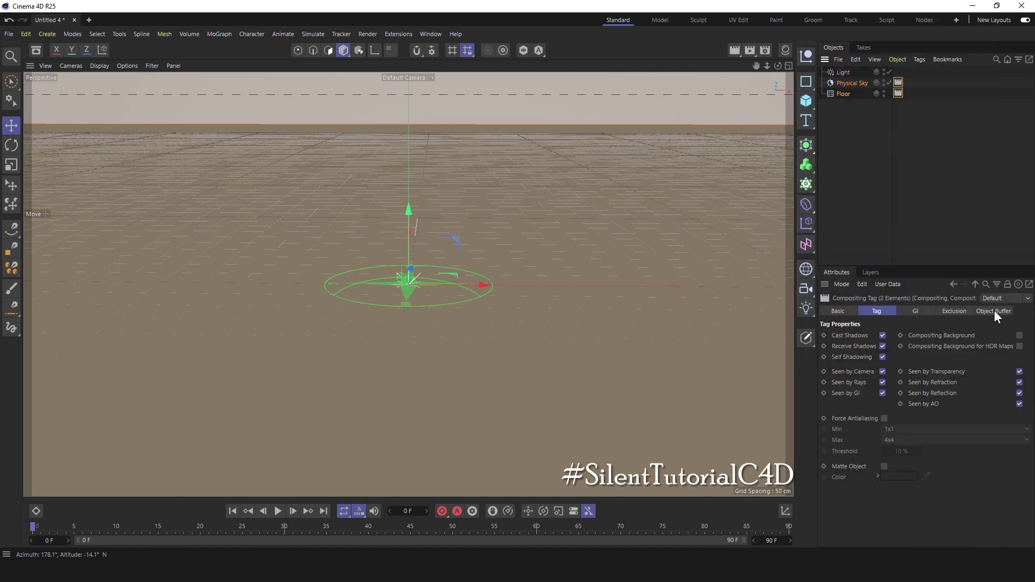
pyautogui.click(1018, 335)
pyautogui.click(847, 85)
pyautogui.click(898, 82)
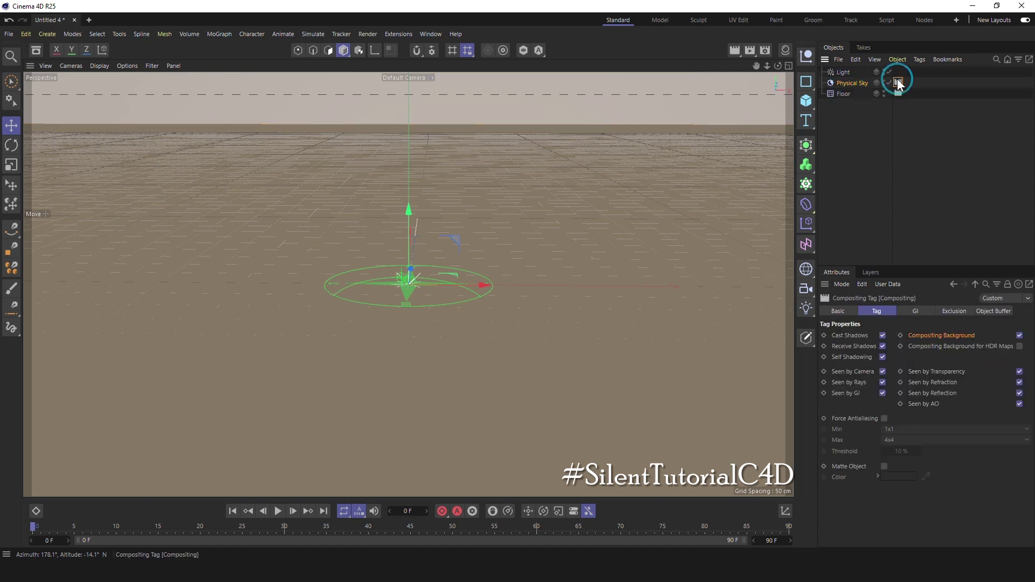
pyautogui.click(881, 371)
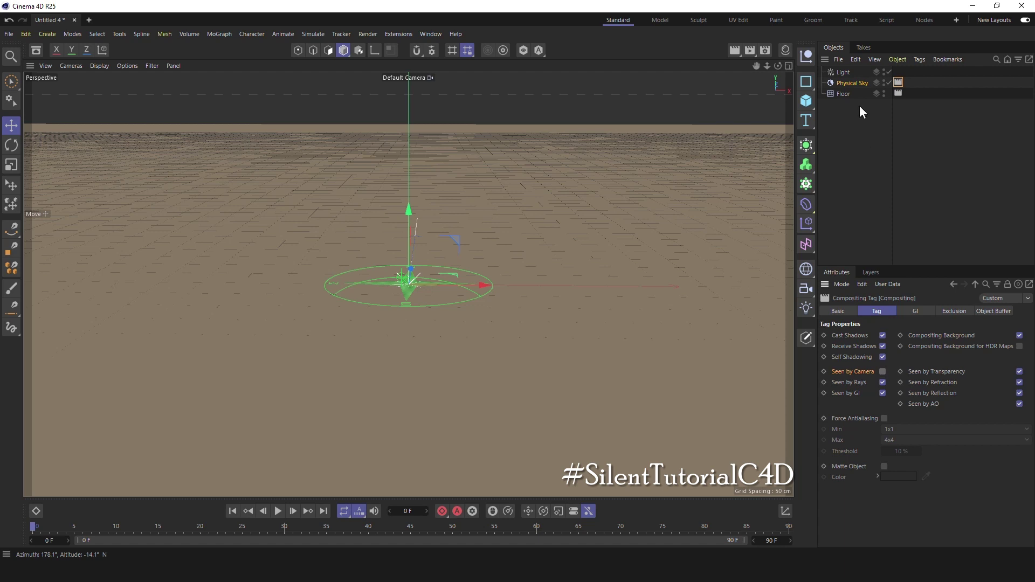
pyautogui.click(851, 82)
pyautogui.click(849, 322)
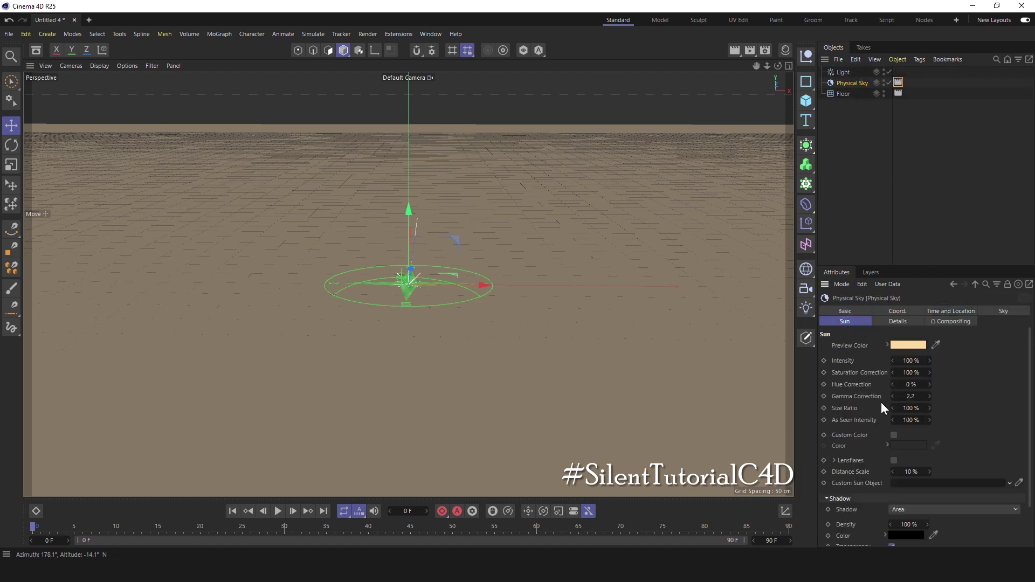
# Step: Set the sun's shadow to None and rotate the Light's pitch to -90° so it points down
pyautogui.click(901, 508)
pyautogui.click(858, 135)
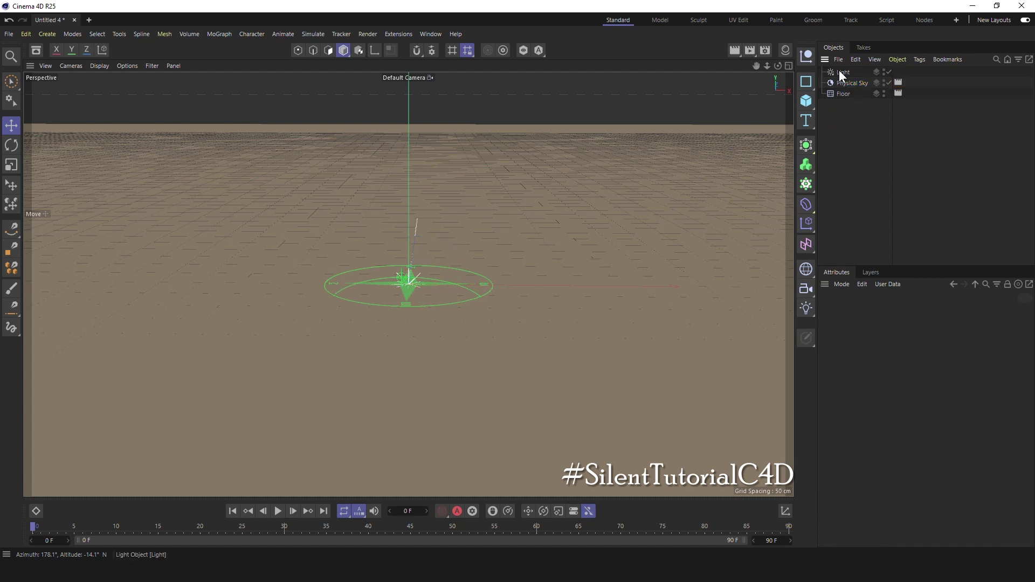
pyautogui.click(842, 73)
pyautogui.click(888, 314)
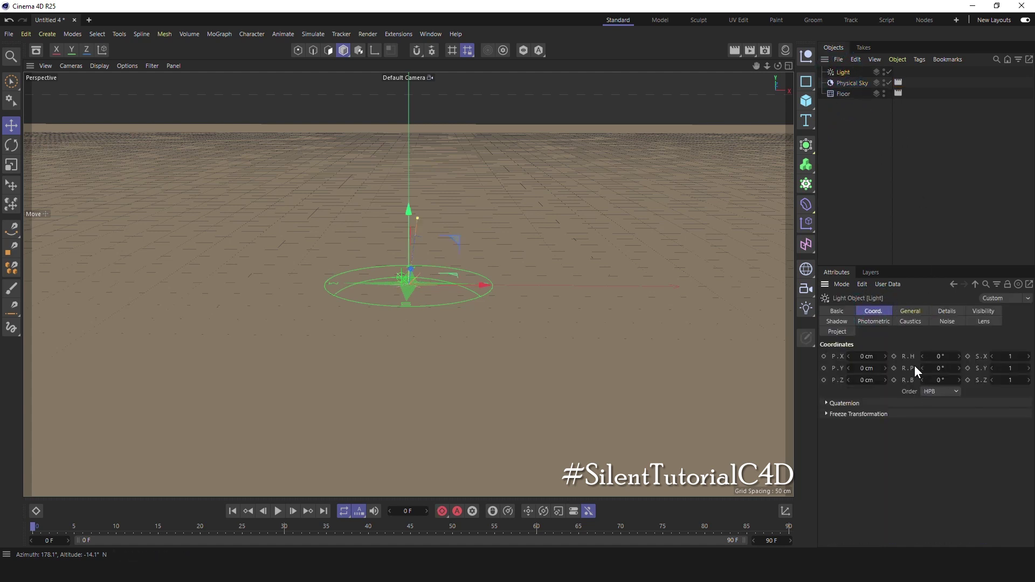
pyautogui.click(940, 368)
pyautogui.write('0')
pyautogui.press('Return')
# Step: Switch off the Light and the Physical Sky and clear the selection
pyautogui.click(889, 71)
pyautogui.click(888, 82)
pyautogui.click(849, 119)
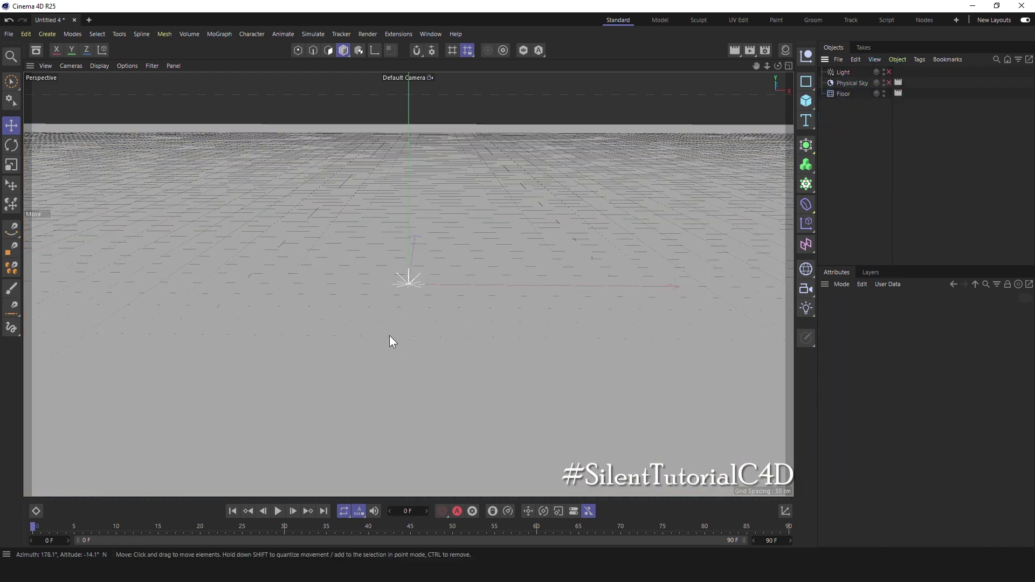
pyautogui.scroll(2, 406, 311)
pyautogui.scroll(1, 405, 311)
pyautogui.scroll(1, 405, 311)
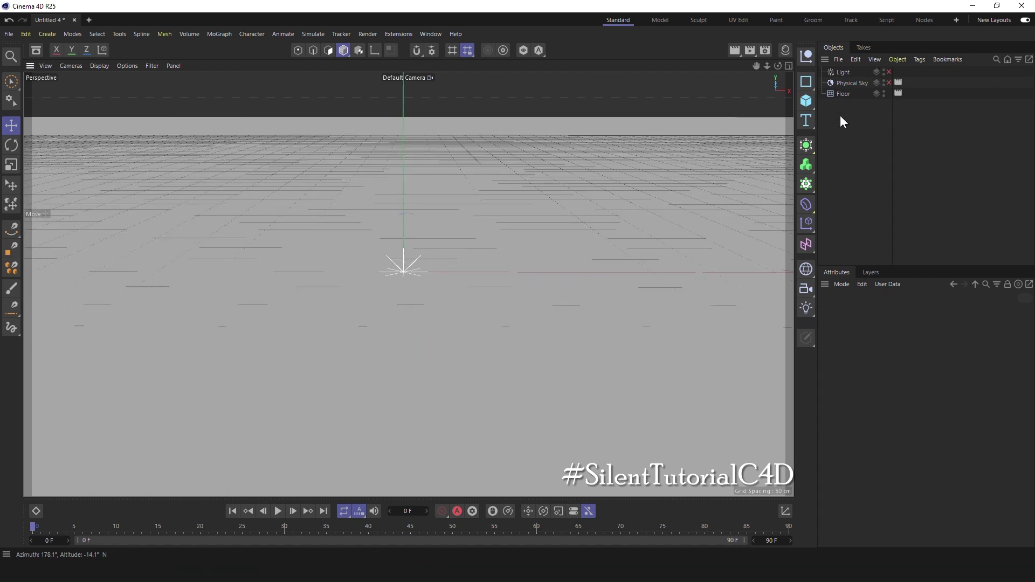
pyautogui.click(806, 99)
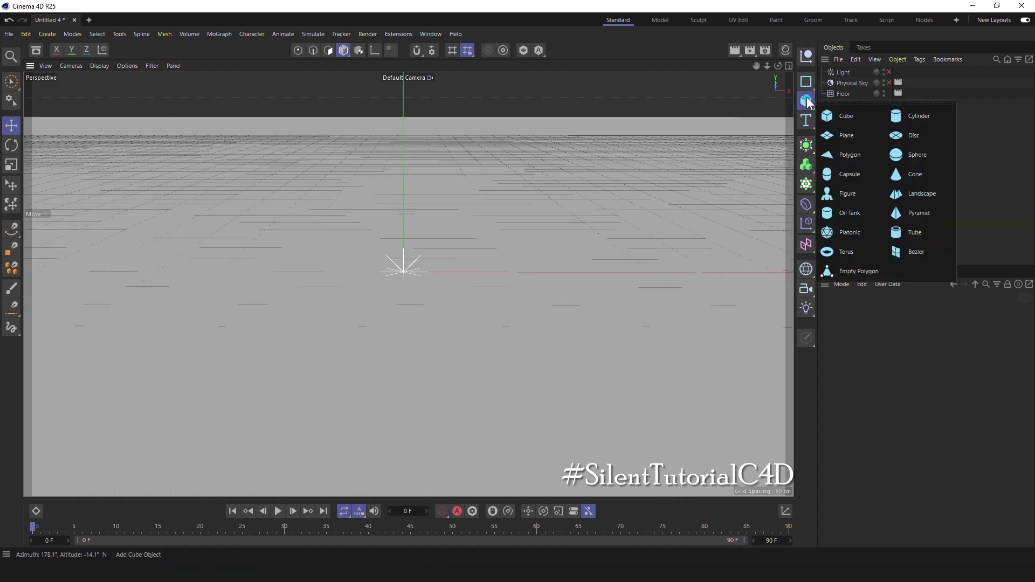
# Step: Add a Sphere with a 20 cm radius and place it inside a new Cloner
pyautogui.click(913, 154)
pyautogui.click(894, 312)
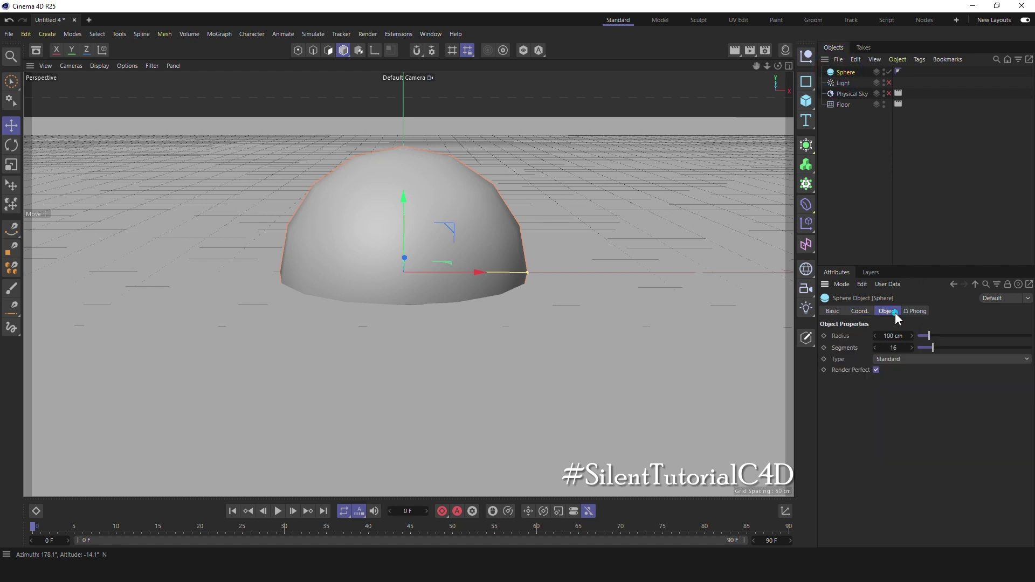
pyautogui.doubleClick(885, 336)
pyautogui.write('20')
pyautogui.press('Return')
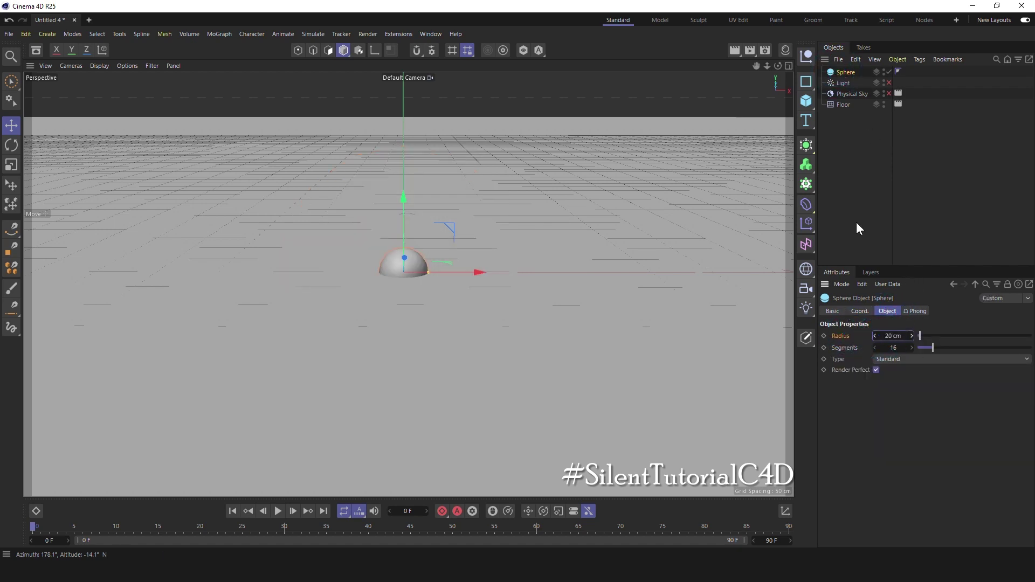
pyautogui.keyDown('alt'); pyautogui.click(806, 185); pyautogui.keyUp('alt')
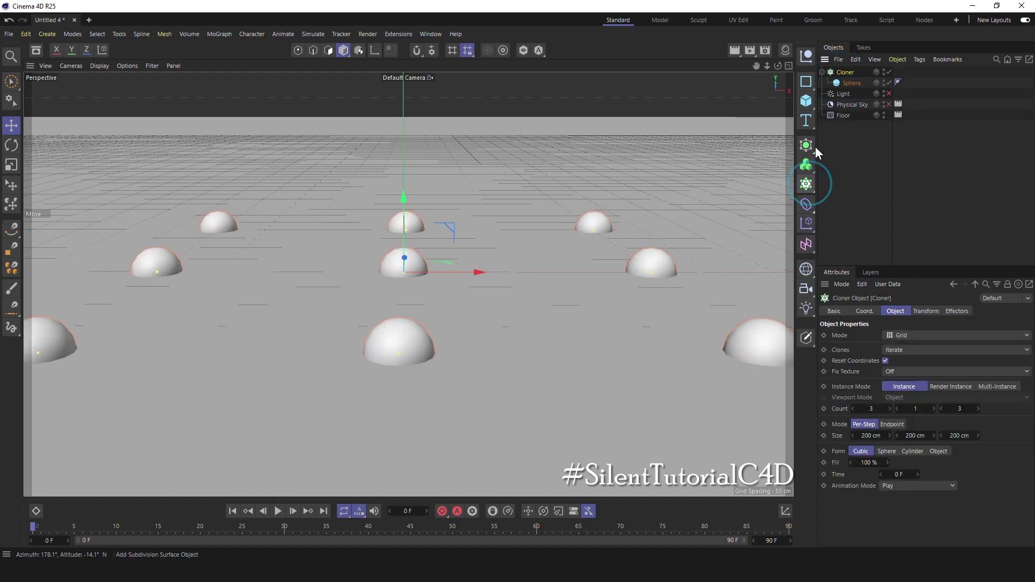
# Step: Rename the cloner 'Sphere' and set Grid mode with 20 × 1 × 15 clones
pyautogui.doubleClick(847, 72)
pyautogui.write('Sp')
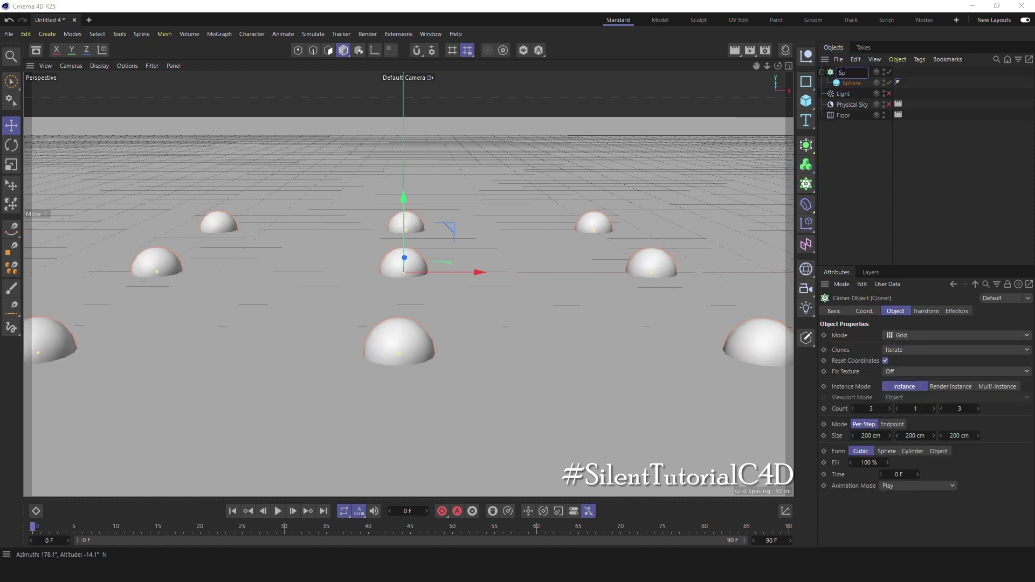
pyautogui.write('here')
pyautogui.press('Return')
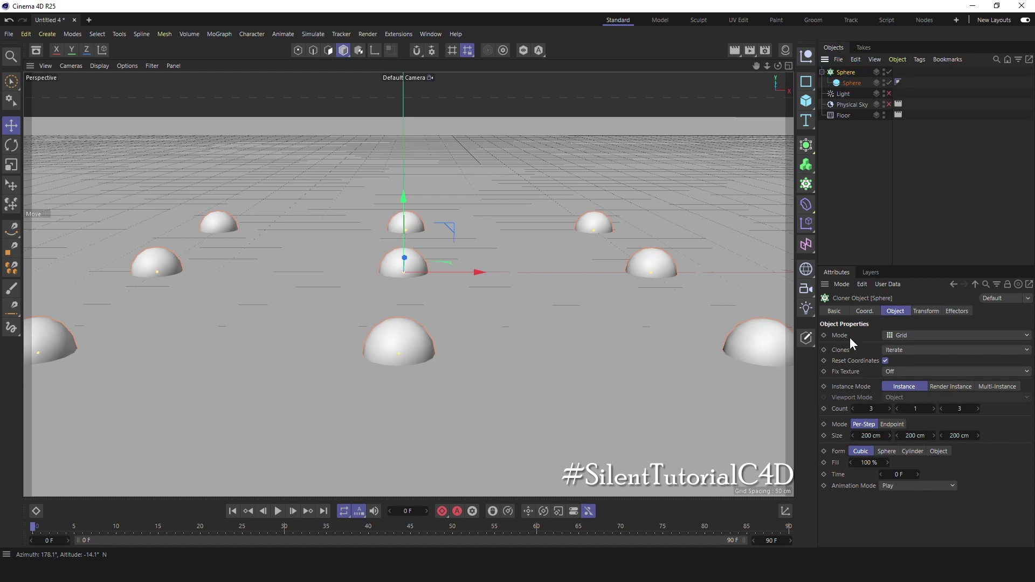
pyautogui.click(900, 335)
pyautogui.click(912, 381)
pyautogui.doubleClick(871, 408)
pyautogui.press('Return')
pyautogui.doubleClick(953, 408)
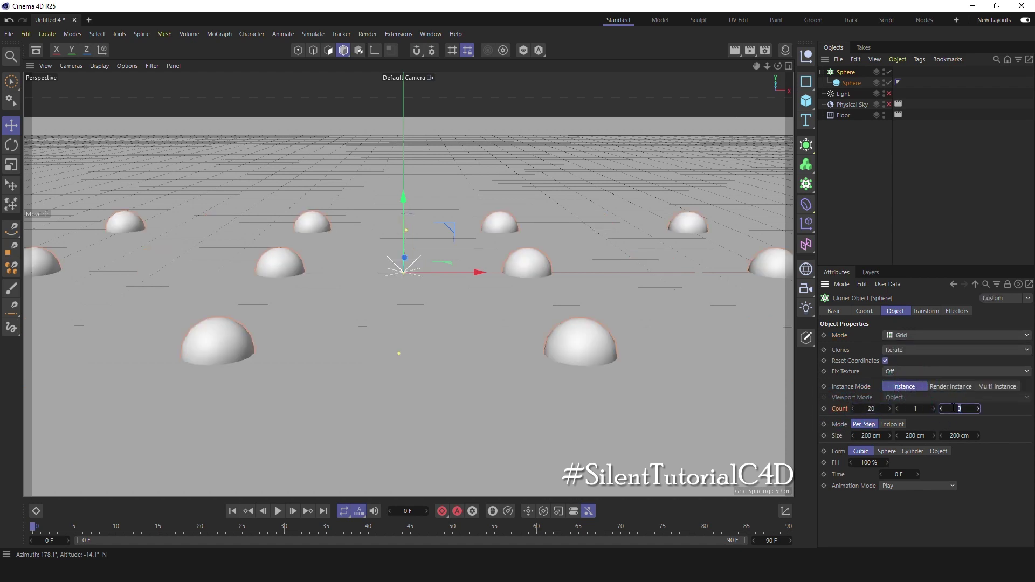
pyautogui.write('15')
pyautogui.press('Return')
# Step: Space the grid clones 50 cm apart along X and Z
pyautogui.doubleClick(862, 435)
pyautogui.write('2')
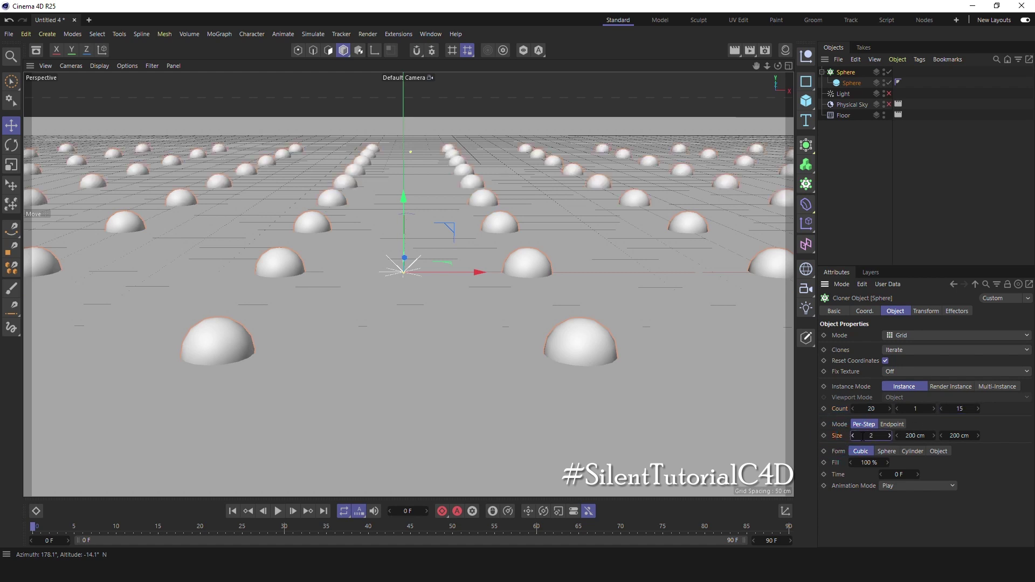
pyautogui.press('Return')
pyautogui.doubleClick(862, 436)
pyautogui.write('50')
pyautogui.press('Return')
pyautogui.click(971, 435)
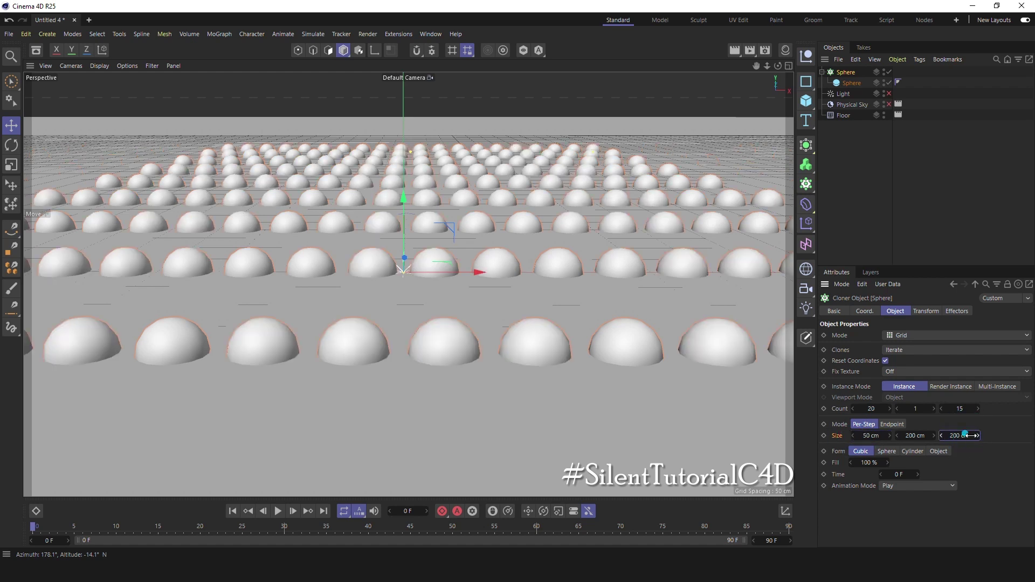
pyautogui.write('50')
pyautogui.press('Return')
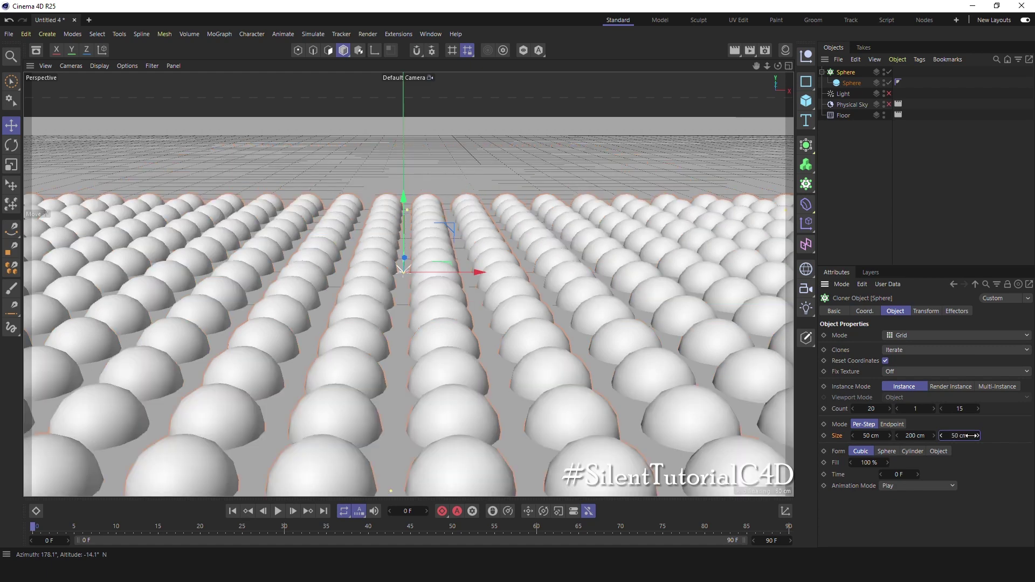
# Step: Orbit the view down onto the sphere grid and select the Sphere cloner
pyautogui.scroll(-3, 584, 348)
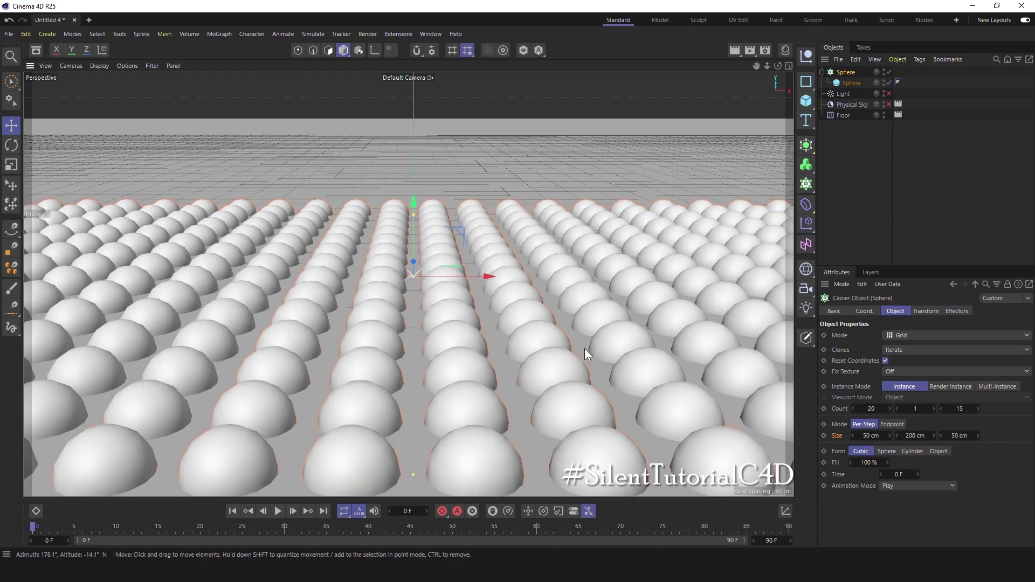
pyautogui.scroll(-3, 585, 348)
pyautogui.scroll(-3, 584, 348)
pyautogui.scroll(2, 559, 355)
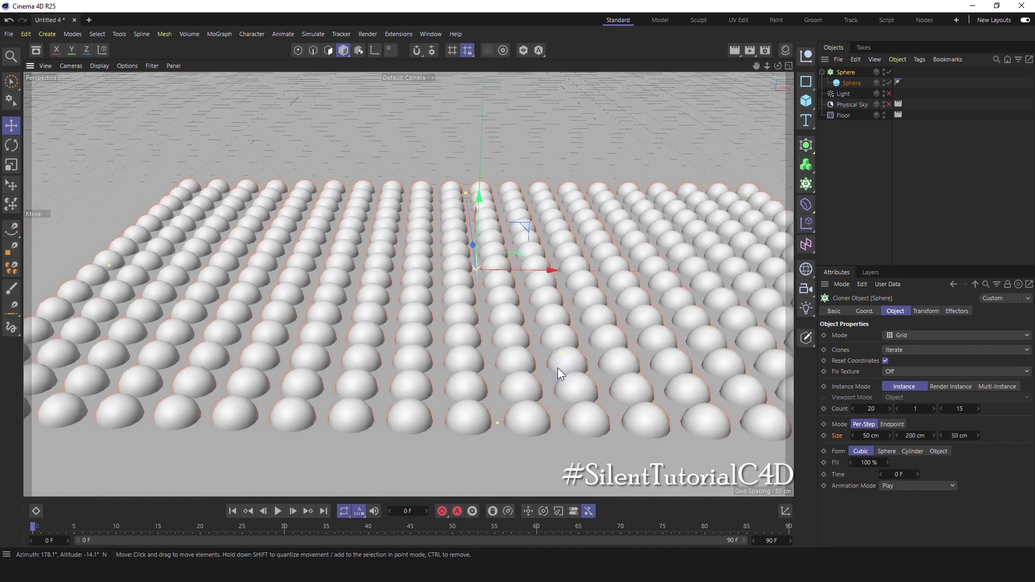
pyautogui.scroll(2, 559, 367)
pyautogui.scroll(2, 580, 379)
pyautogui.scroll(3, 592, 387)
pyautogui.moveTo(581, 400)
pyautogui.keyDown('alt'); pyautogui.mouseDown()
pyautogui.moveTo(568, 425)
pyautogui.moveTo(563, 412)
pyautogui.mouseUp(); pyautogui.keyUp('alt')
pyautogui.scroll(3, 568, 425)
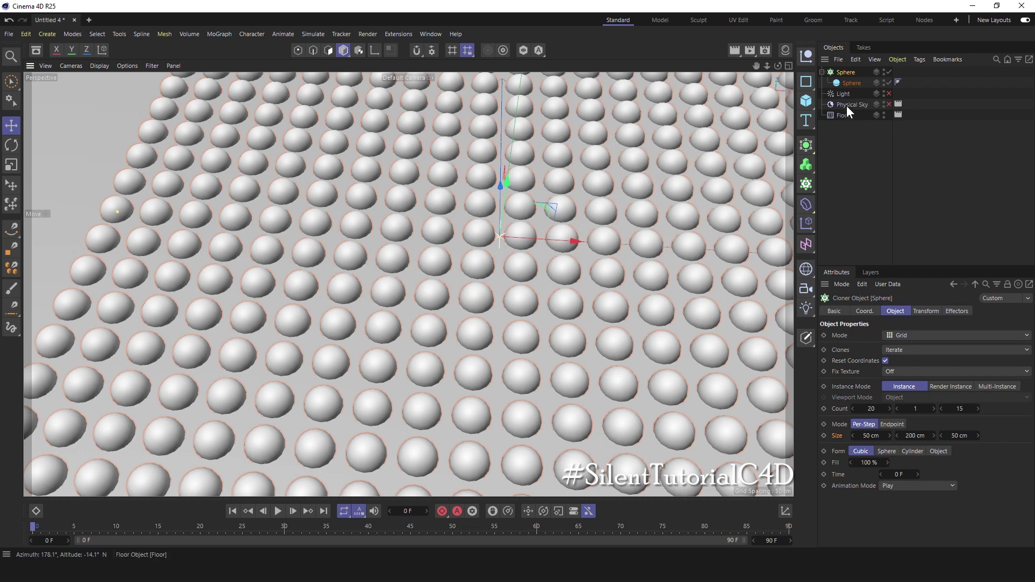
pyautogui.keyDown('alt'); pyautogui.moveTo(572, 196); pyautogui.dragTo(536, 212); pyautogui.keyUp('alt')
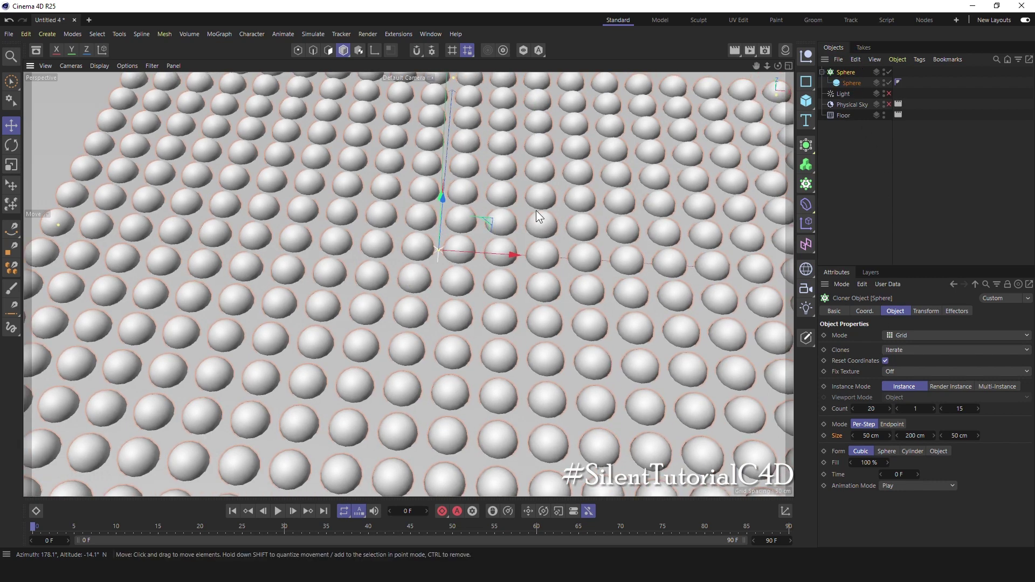
pyautogui.click(831, 72)
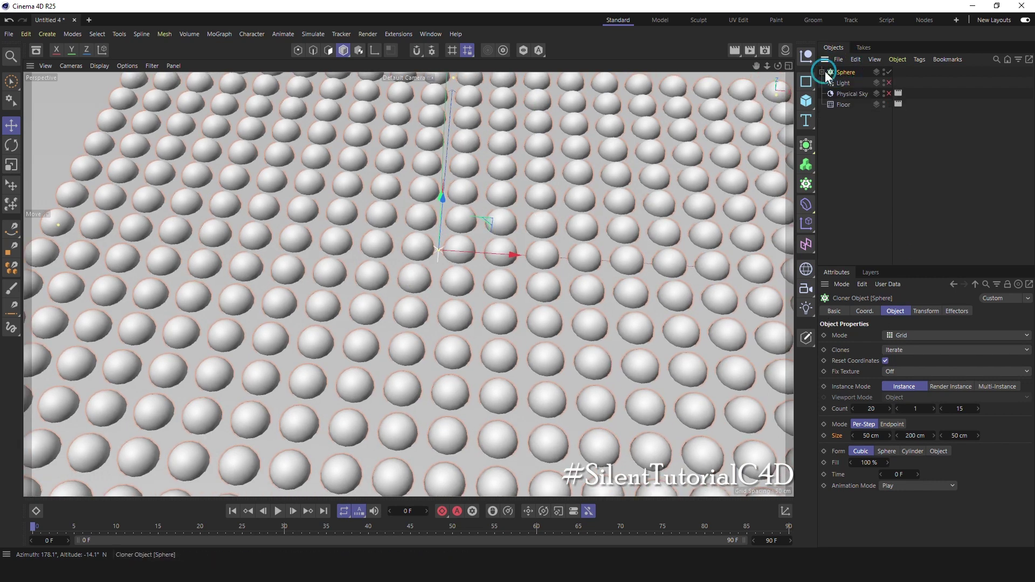
# Step: Add a Plain effector to the cloner with Position turned off
pyautogui.click(807, 223)
pyautogui.click(837, 238)
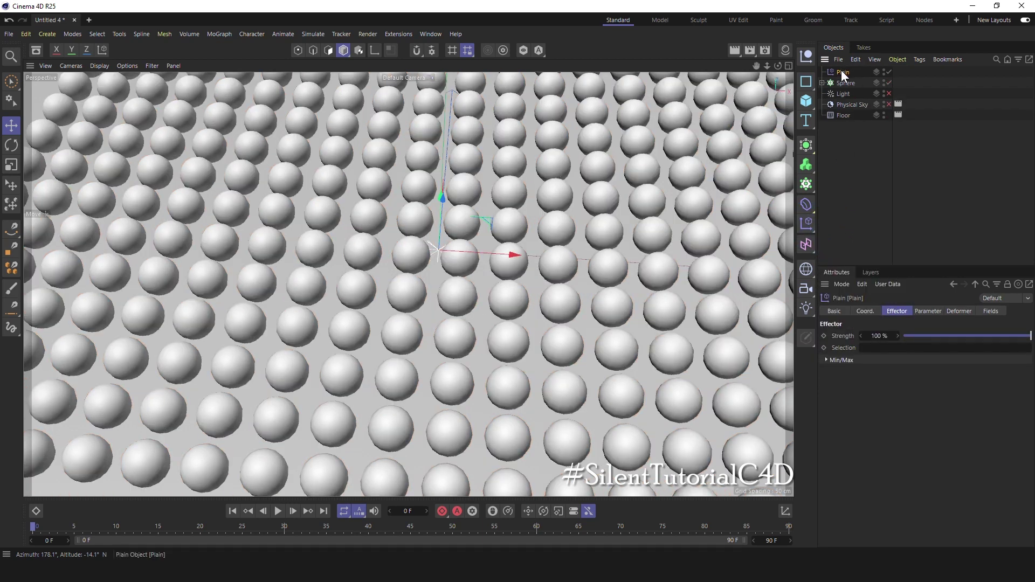
pyautogui.click(928, 311)
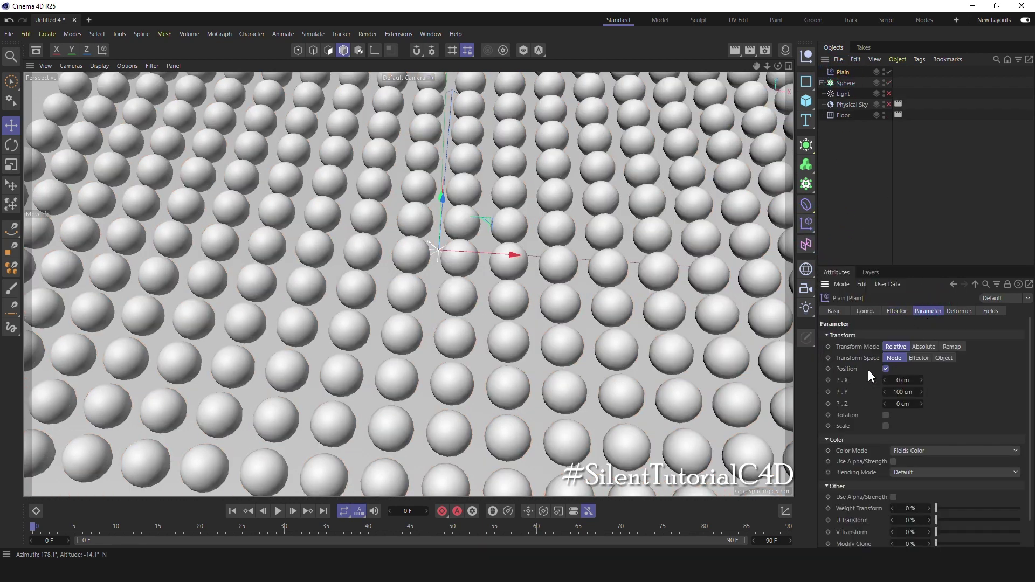
pyautogui.click(885, 369)
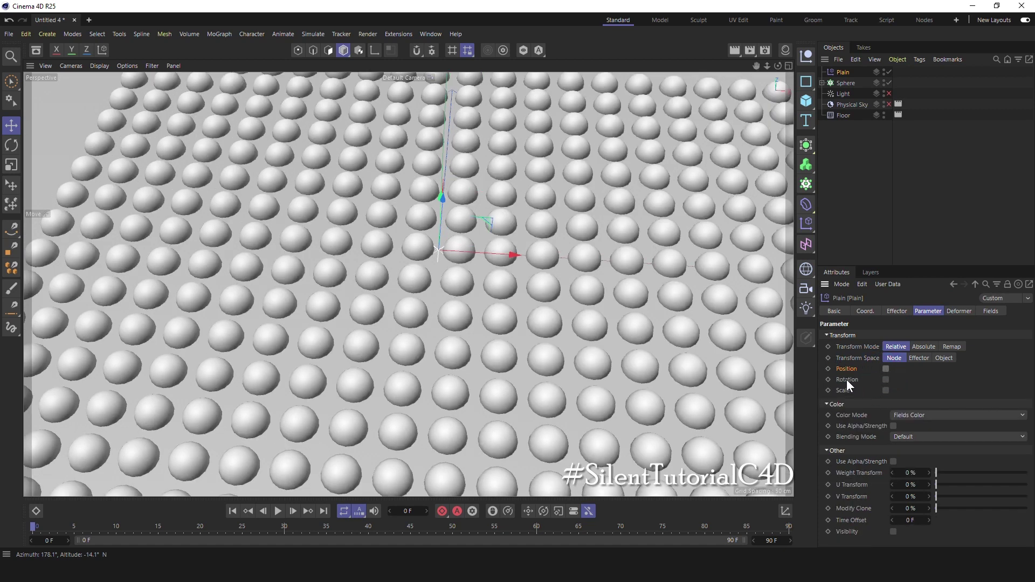
# Step: Enable the effector's Rotation at 90° heading, pitch and bank
pyautogui.click(885, 380)
pyautogui.doubleClick(904, 391)
pyautogui.write('90')
pyautogui.press('Tab')
pyautogui.write('90')
pyautogui.press('Tab')
pyautogui.write('9')
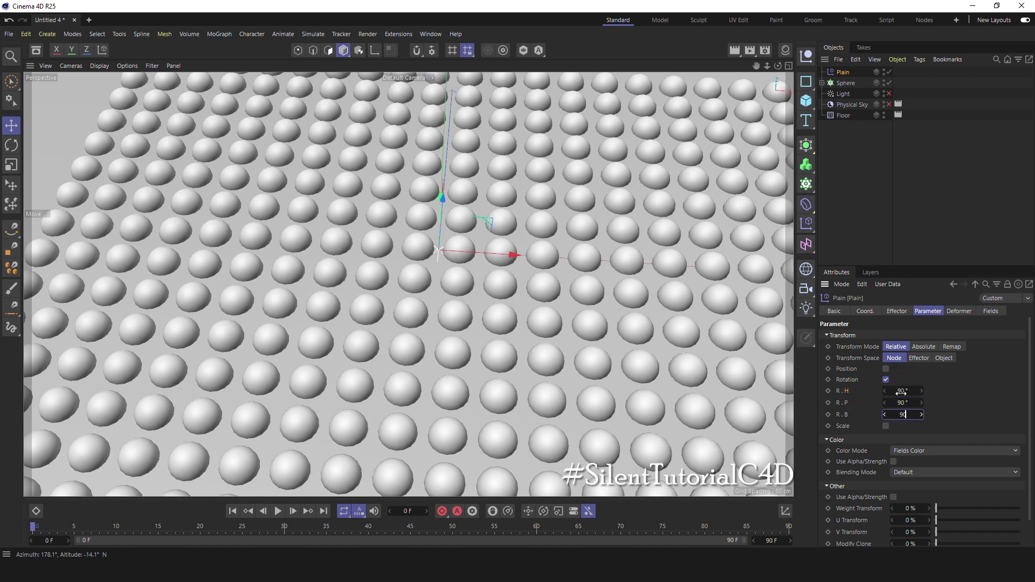
pyautogui.click(843, 427)
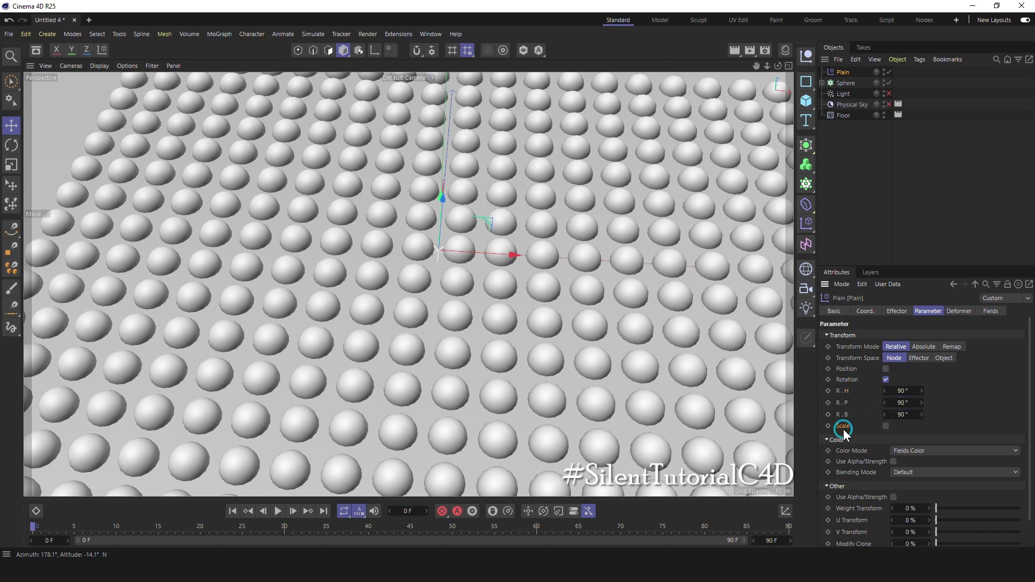
# Step: Enable uniform Scale at -1 so the cloned spheres disappear
pyautogui.click(886, 425)
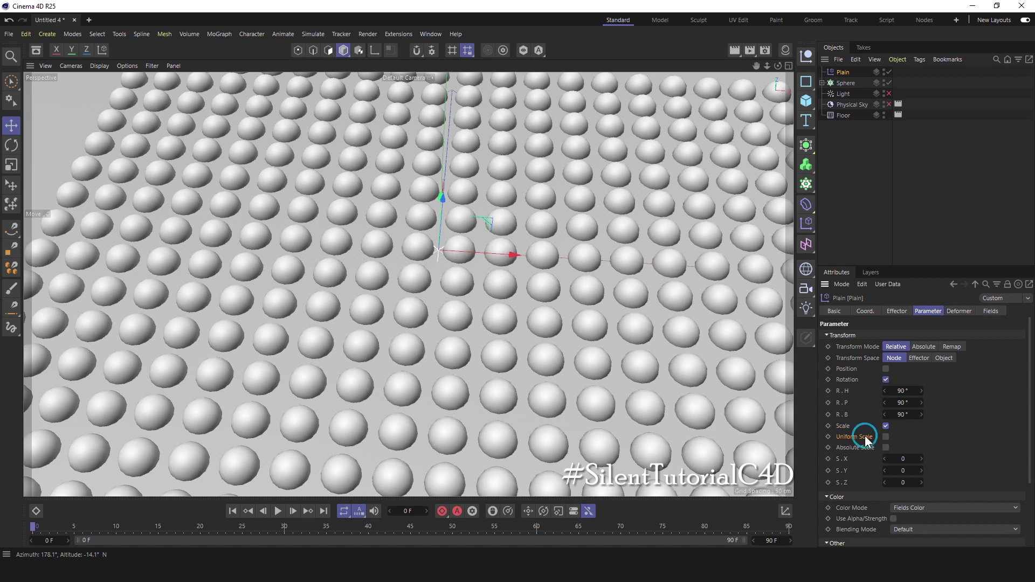
pyautogui.click(884, 437)
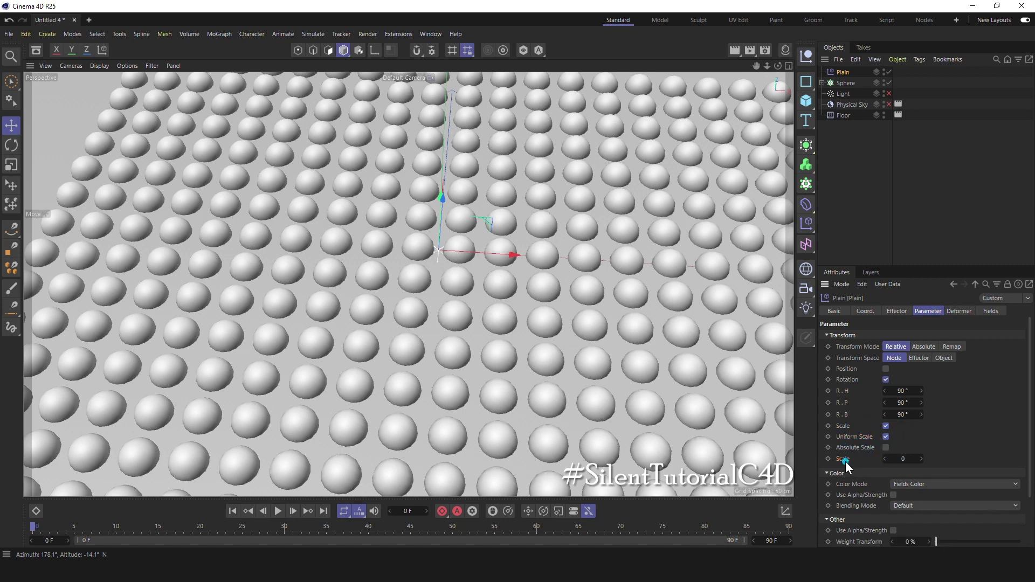
pyautogui.click(901, 458)
pyautogui.write('-1')
pyautogui.press('Return')
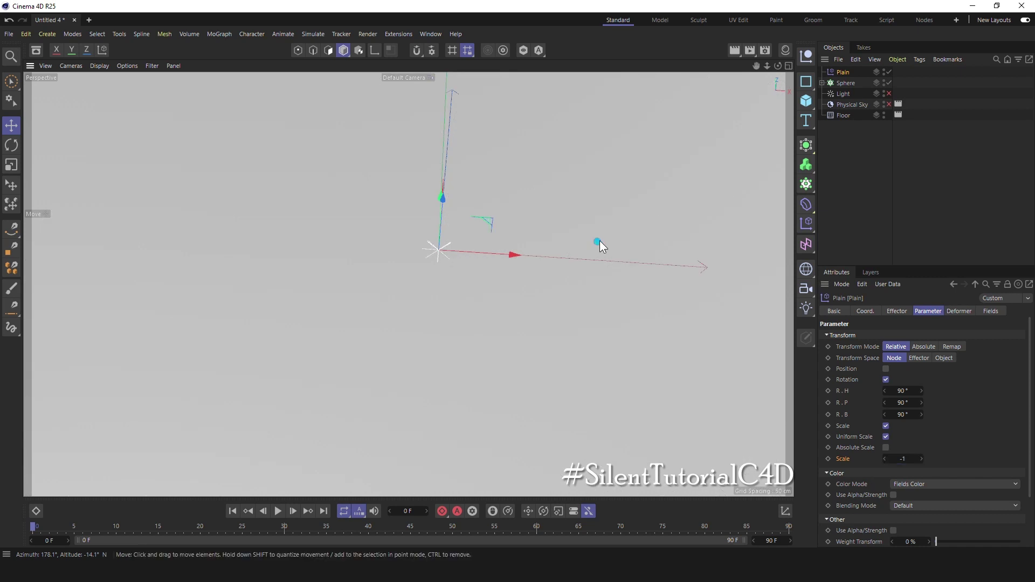
# Step: Add a Spherical Field to the Plain effector's Fields list and collapse the effector
pyautogui.click(990, 311)
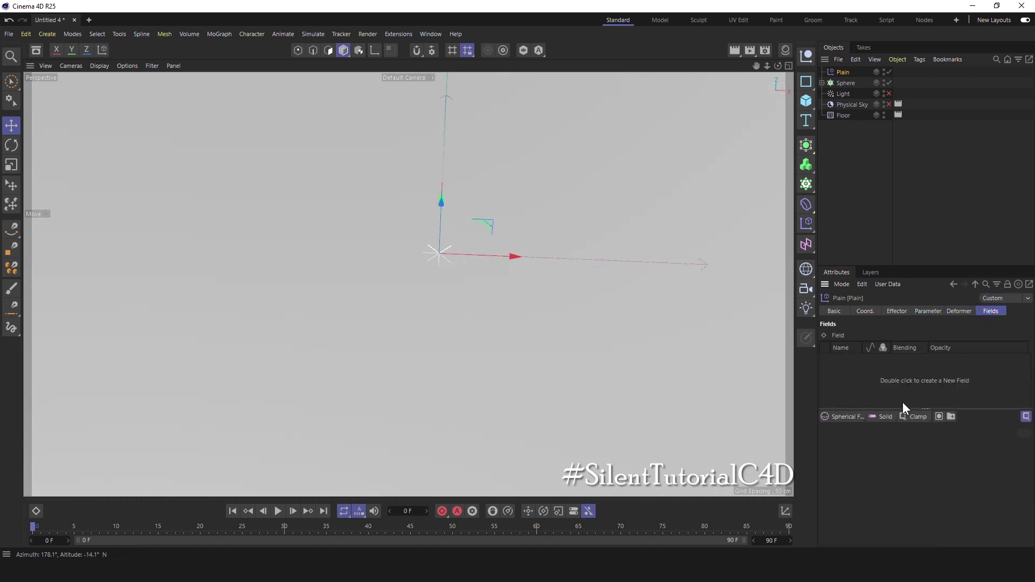
pyautogui.click(842, 417)
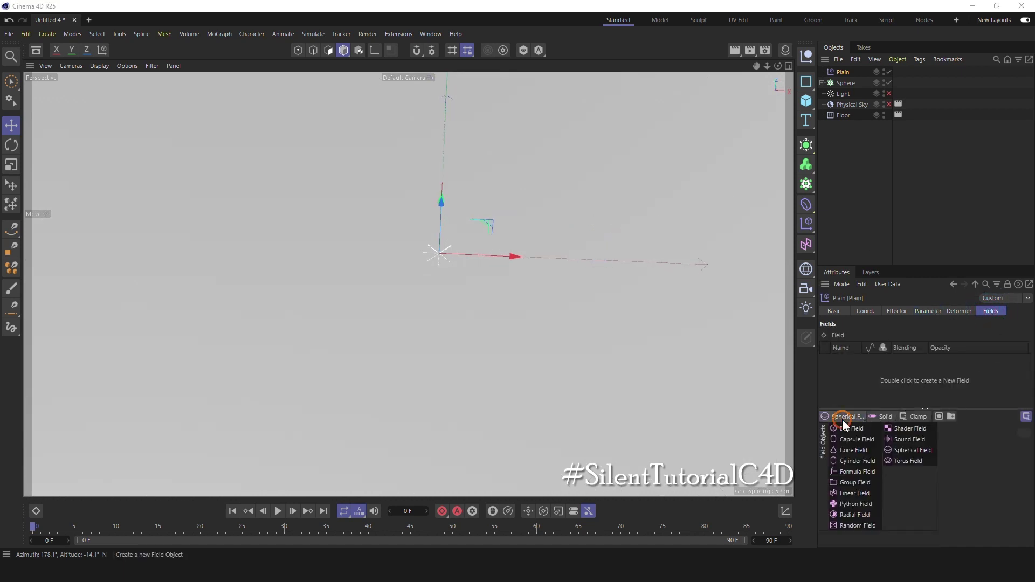
pyautogui.click(903, 452)
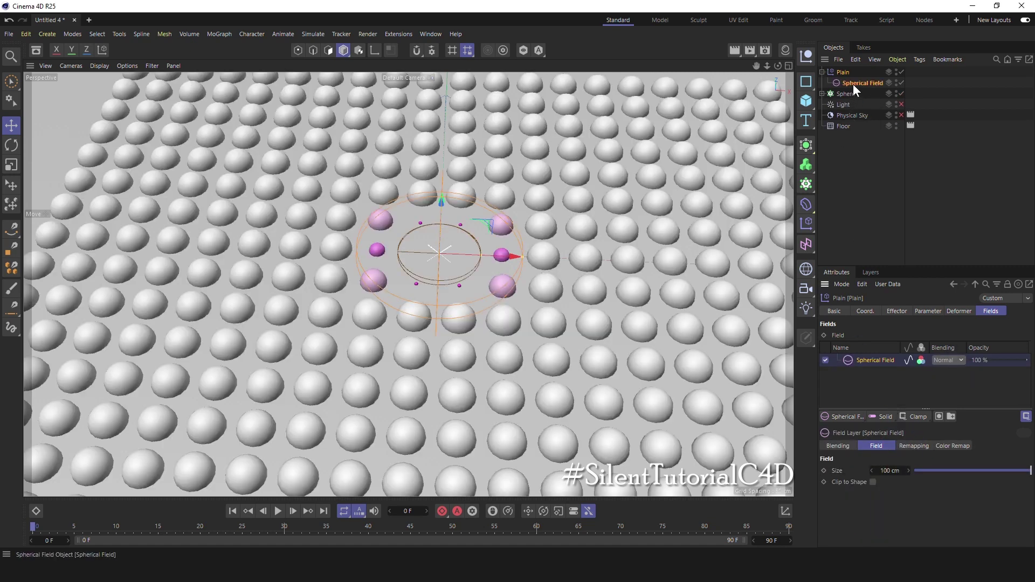
pyautogui.click(853, 84)
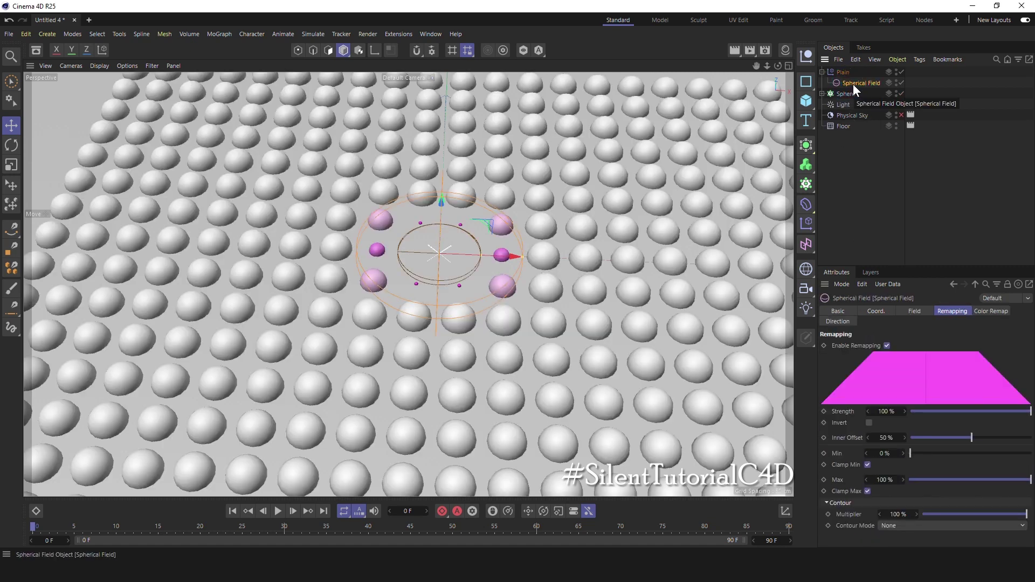
pyautogui.click(847, 163)
pyautogui.click(822, 72)
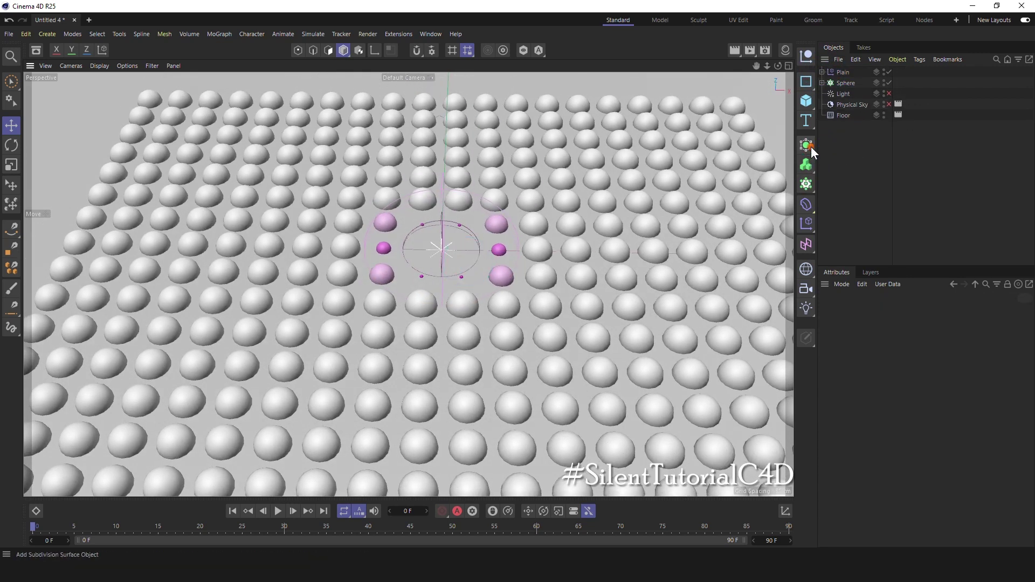
pyautogui.click(806, 145)
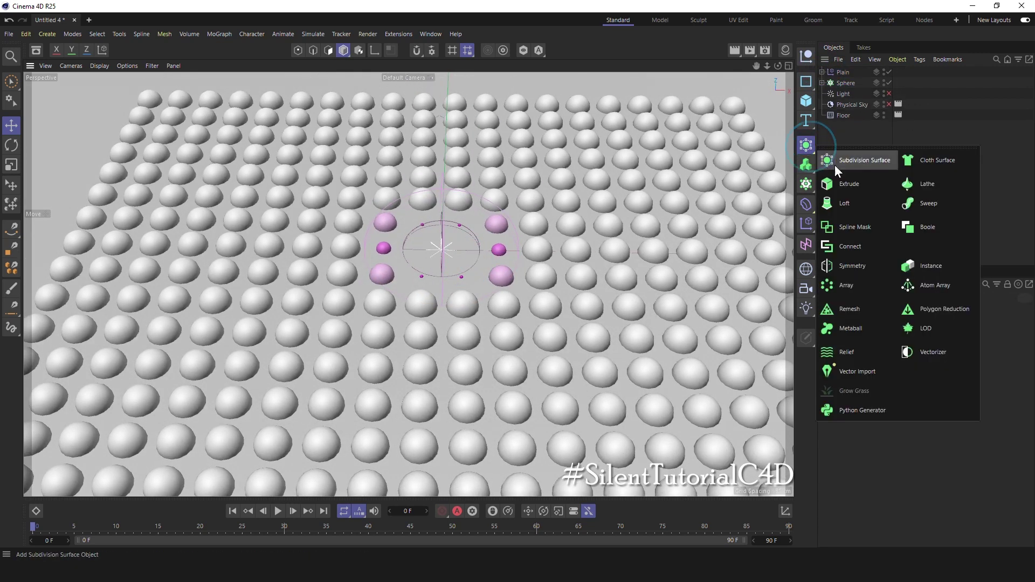
pyautogui.click(806, 185)
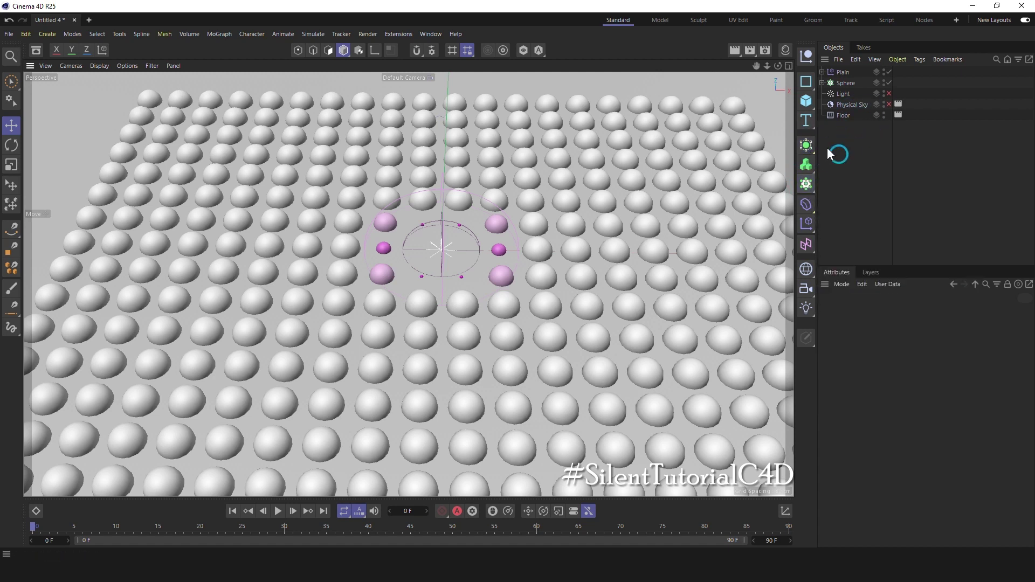
pyautogui.click(807, 105)
# Step: Add a sphere named 'SPhere Main' with a 40 cm radius
pyautogui.click(918, 183)
pyautogui.doubleClick(843, 74)
pyautogui.write('SFre')
pyautogui.press('Return')
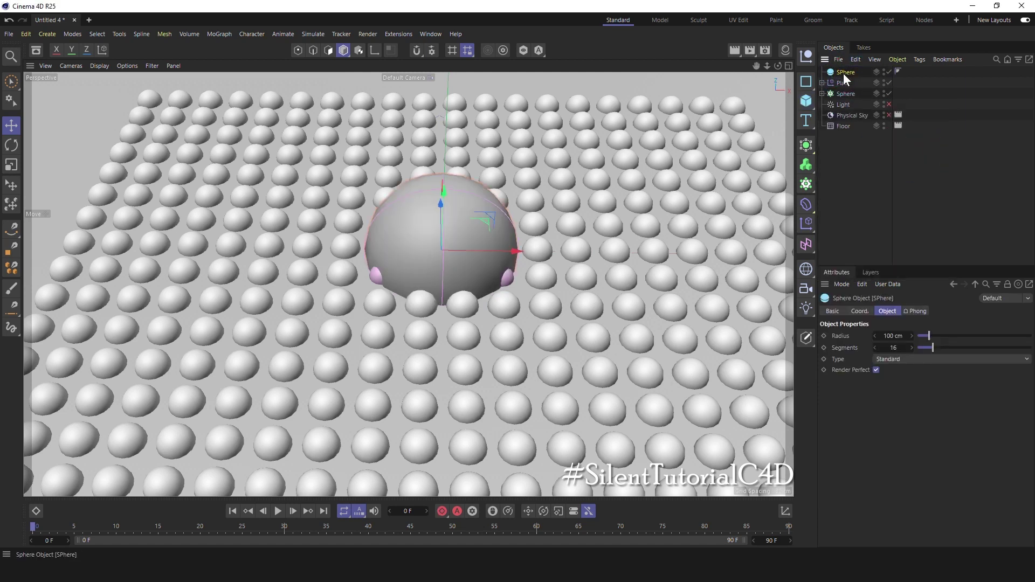
pyautogui.doubleClick(843, 73)
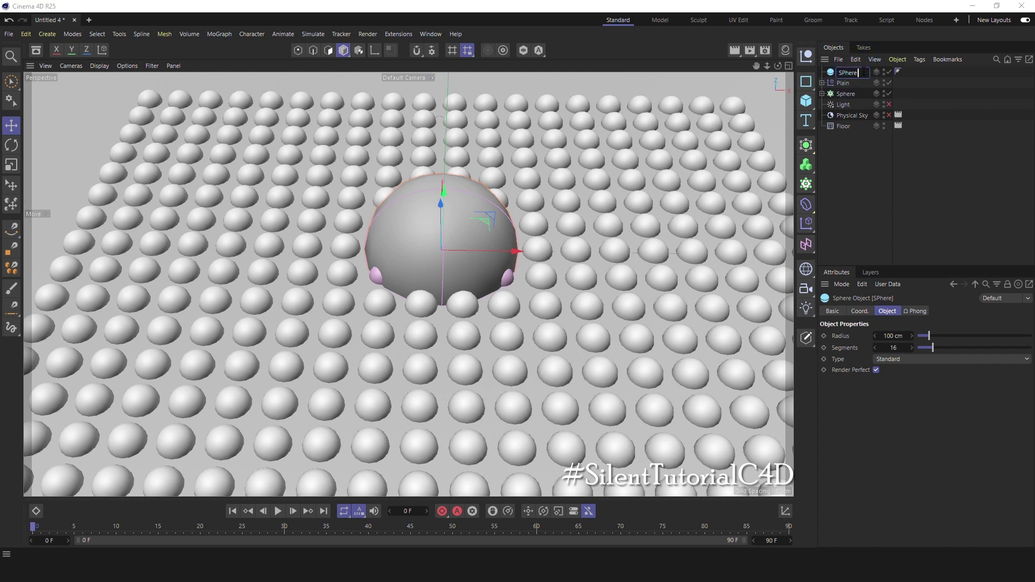
pyautogui.write('Main')
pyautogui.press('Return')
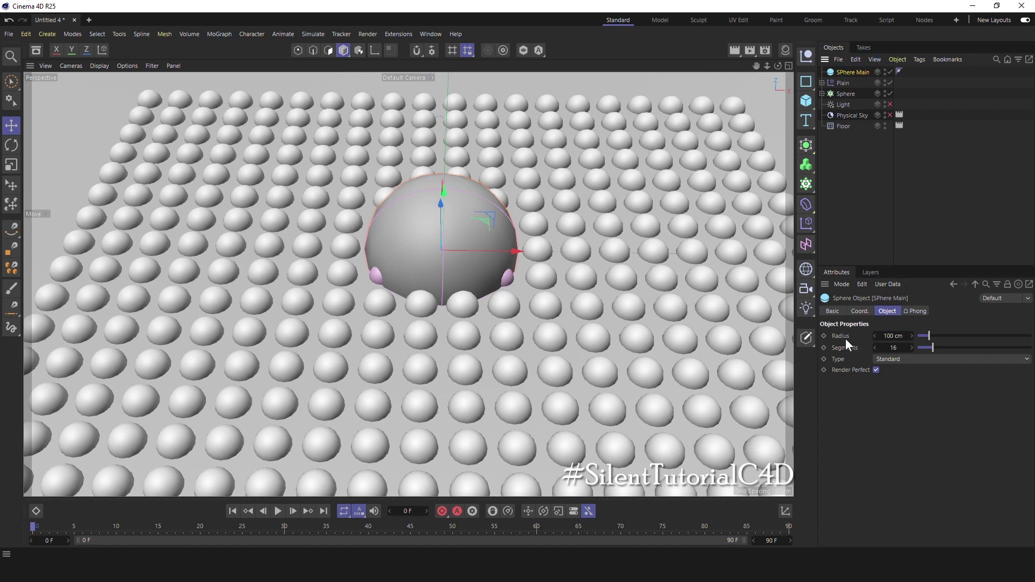
pyautogui.doubleClick(892, 336)
pyautogui.write('40')
pyautogui.press('Return')
# Step: Wrap the sphere in a Subdivision Surface renamed 'Main Sphere' and collapse it
pyautogui.scroll(2, 462, 245)
pyautogui.scroll(1, 460, 250)
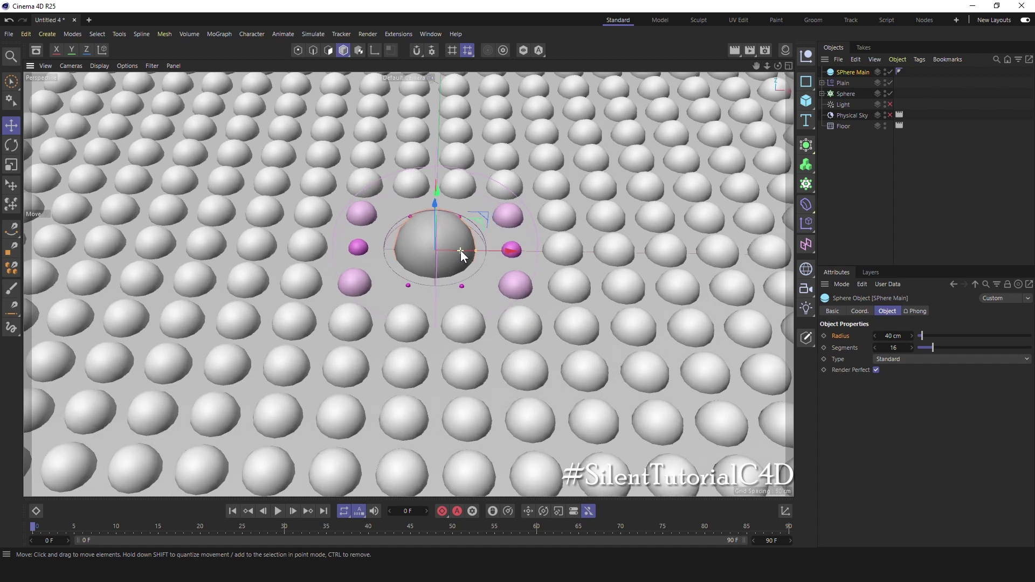
pyautogui.scroll(1, 460, 250)
pyautogui.scroll(-2, 517, 285)
pyautogui.scroll(2, 494, 290)
pyautogui.scroll(1, 505, 287)
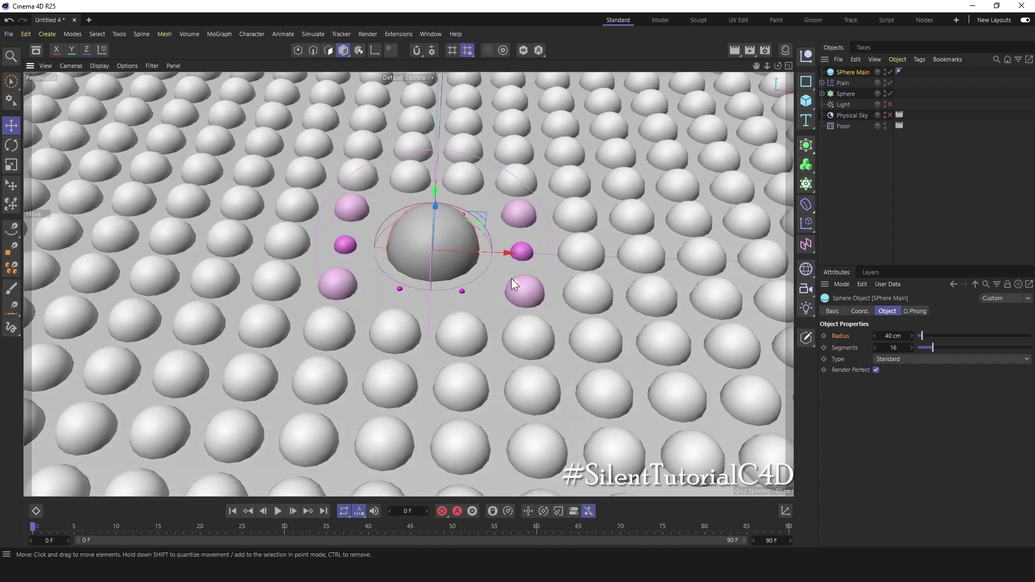
pyautogui.keyDown('alt'); pyautogui.click(806, 144); pyautogui.keyUp('alt')
pyautogui.doubleClick(851, 72)
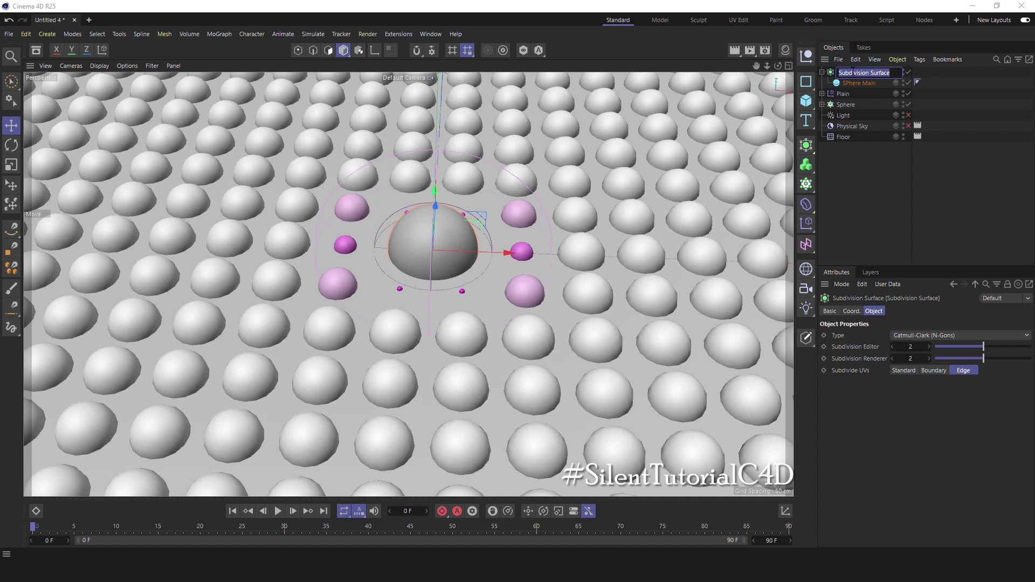
pyautogui.write('Main Sphere')
pyautogui.press('Return')
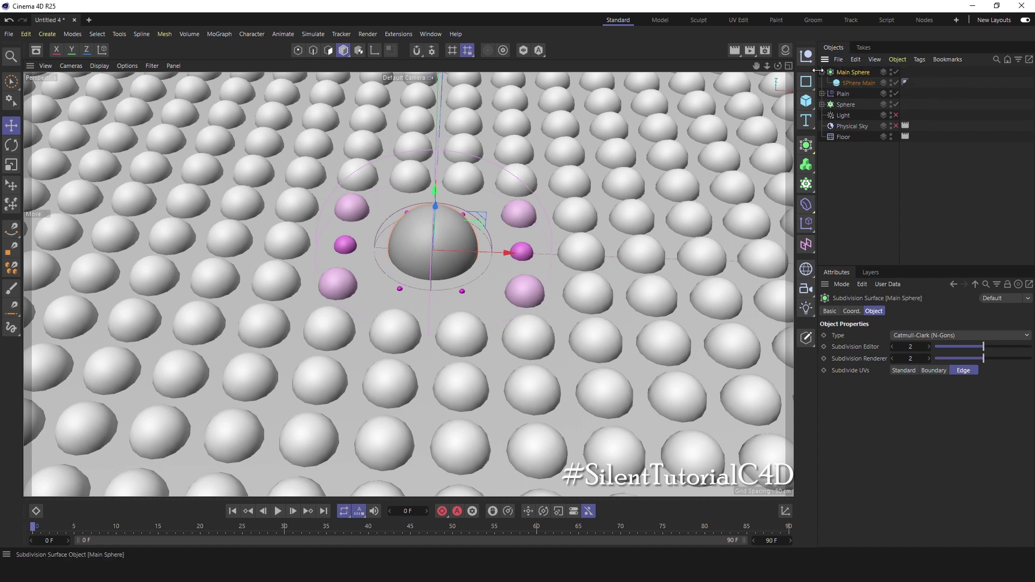
pyautogui.click(821, 72)
pyautogui.click(866, 176)
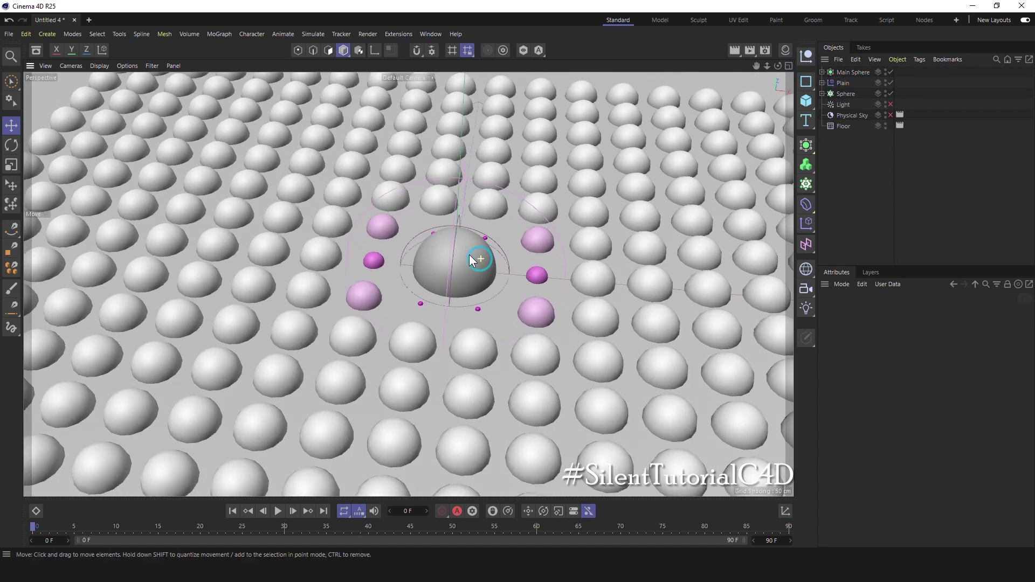
pyautogui.keyDown('alt'); pyautogui.moveTo(455, 233); pyautogui.dragTo(477, 251, button='middle'); pyautogui.keyUp('alt')
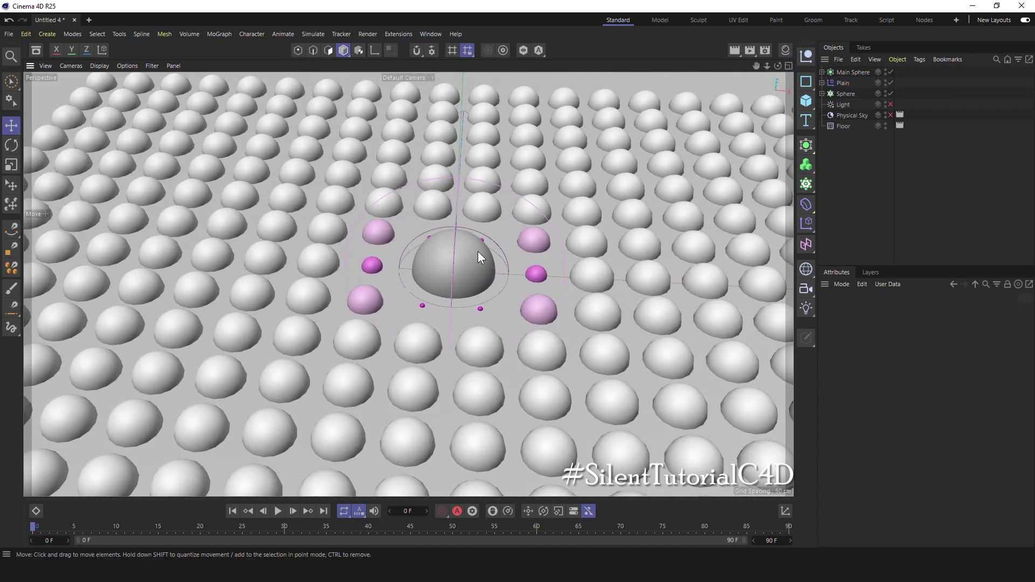
# Step: Make Main Sphere a child of the Spherical Field and switch to the front view
pyautogui.click(822, 82)
pyautogui.click(844, 96)
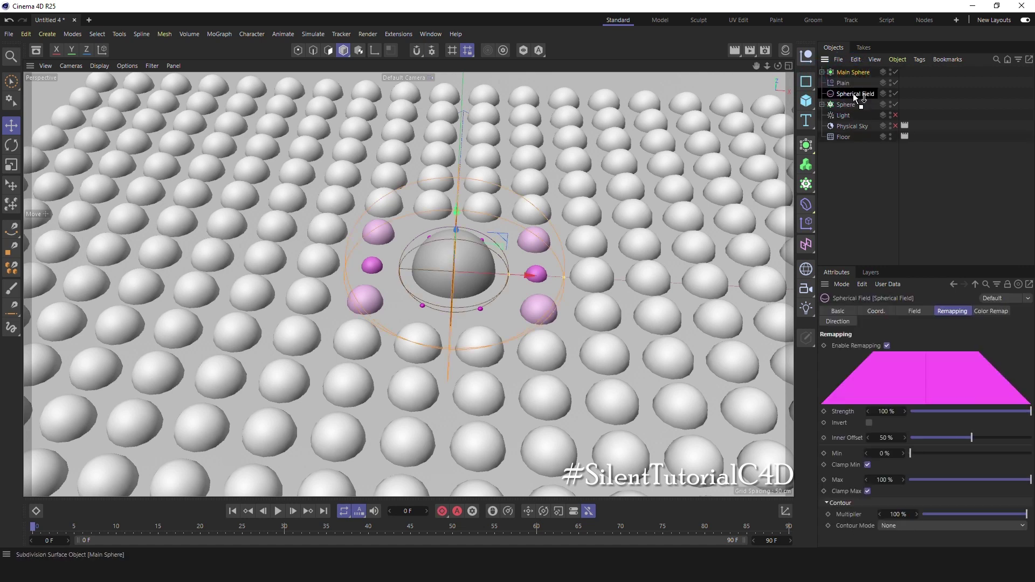
pyautogui.moveTo(853, 93); pyautogui.dragTo(854, 95)
pyautogui.middleClick(620, 166)
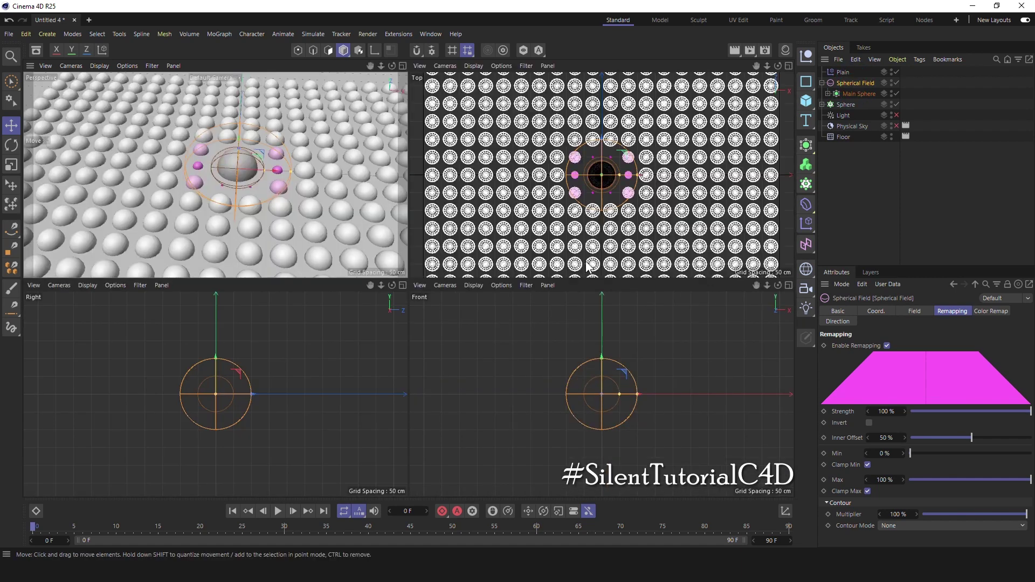
pyautogui.middleClick(551, 322)
pyautogui.scroll(5, 403, 266)
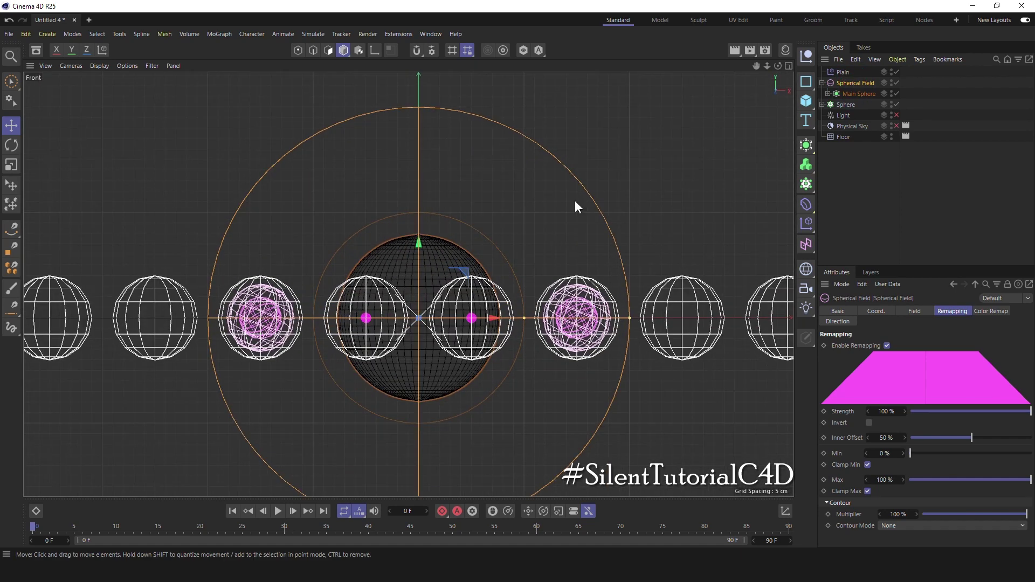
pyautogui.click(822, 82)
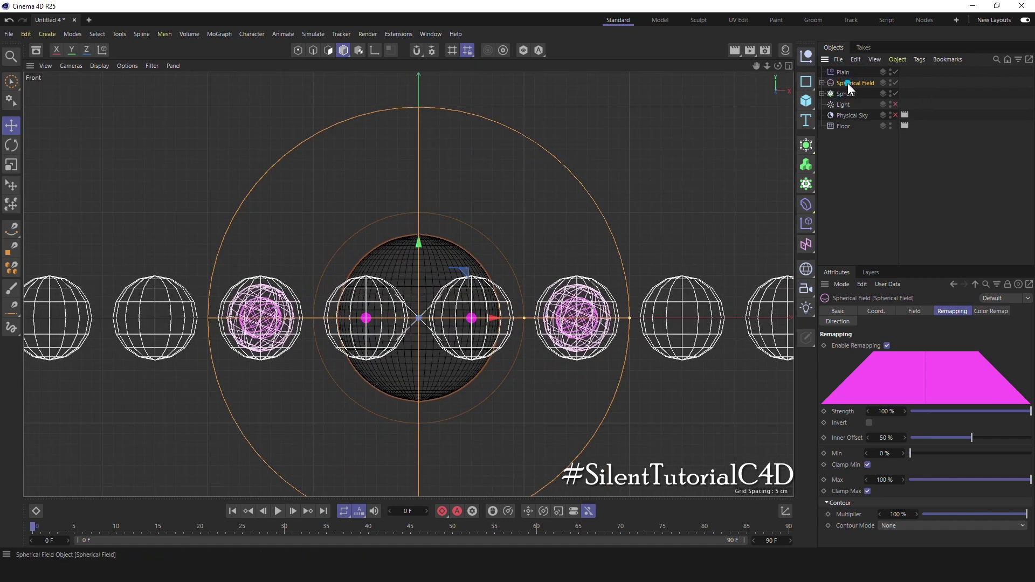
# Step: Set the Spherical Field size to 80 cm and Inner Offset to 65 %
pyautogui.click(912, 313)
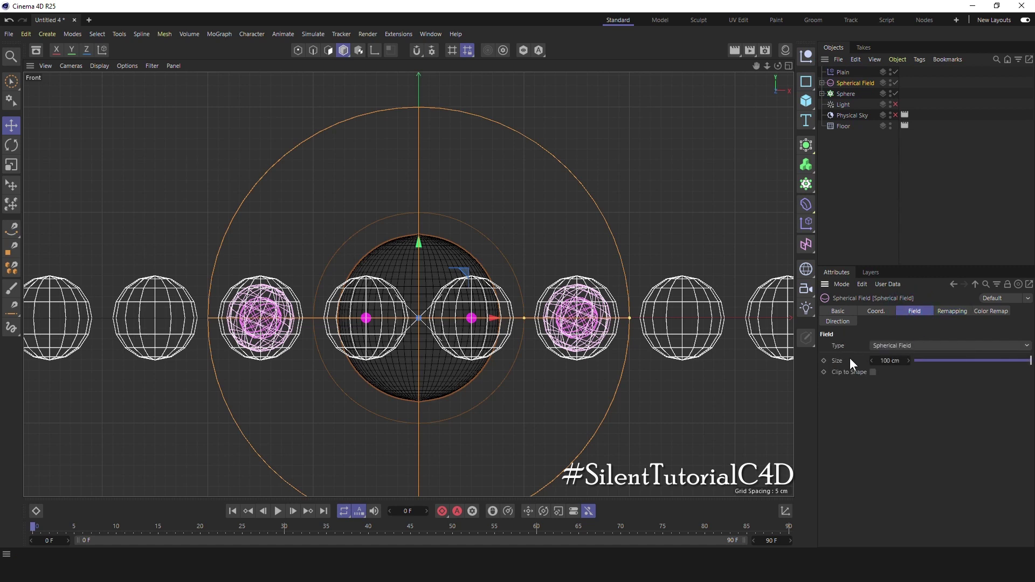
pyautogui.click(886, 360)
pyautogui.write('80')
pyautogui.press('Return')
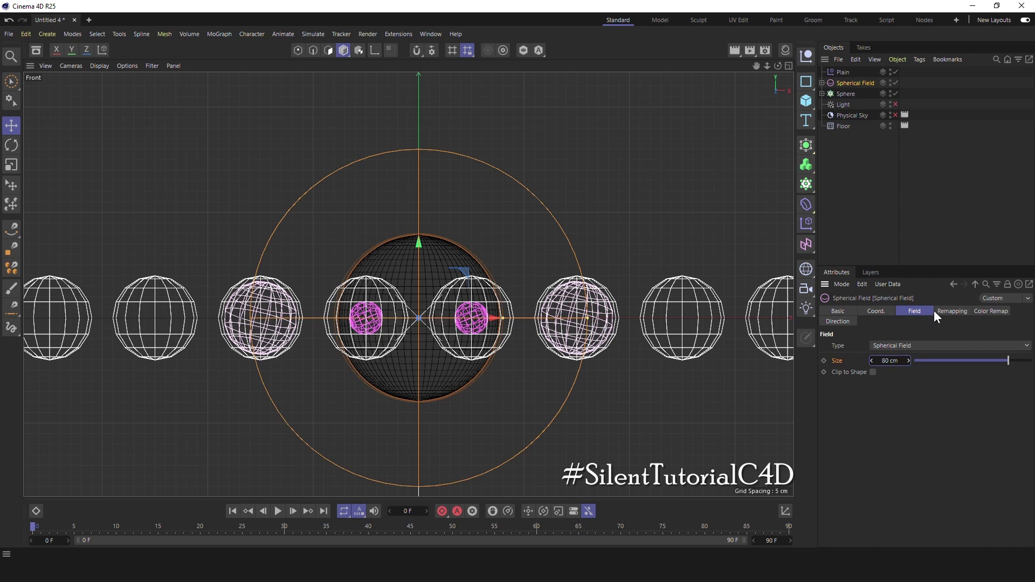
pyautogui.click(943, 312)
pyautogui.click(886, 438)
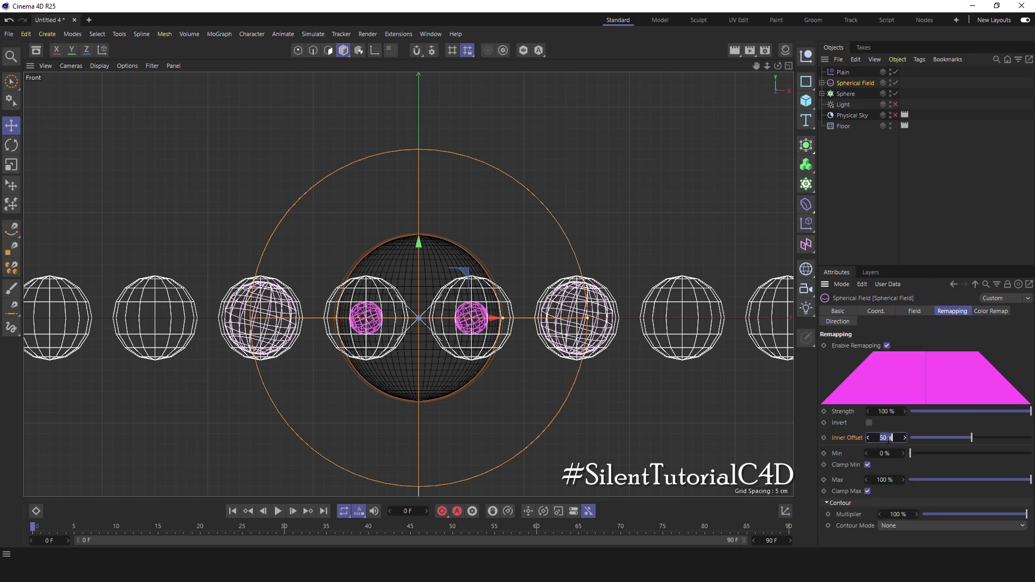
pyautogui.write('5')
pyautogui.press('Return')
# Step: Return to the Perspective view and orbit low around the sphere grid
pyautogui.middleClick(518, 280)
pyautogui.middleClick(191, 162)
pyautogui.keyDown('alt'); pyautogui.moveTo(400, 249); pyautogui.dragTo(536, 314); pyautogui.keyUp('alt')
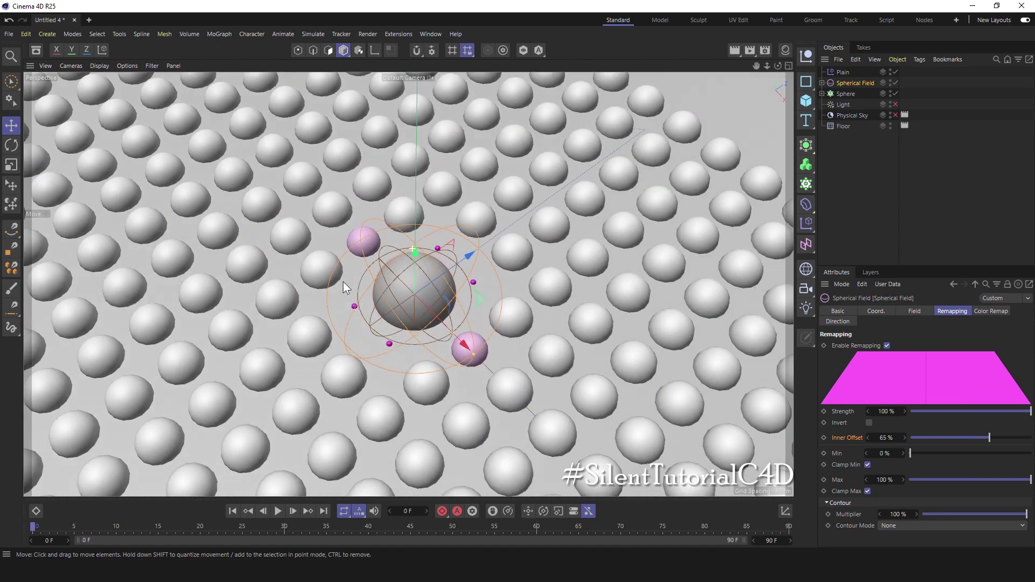
pyautogui.moveTo(343, 281)
pyautogui.keyDown('alt'); pyautogui.mouseDown()
pyautogui.moveTo(351, 256)
pyautogui.moveTo(475, 248)
pyautogui.mouseUp(); pyautogui.keyUp('alt')
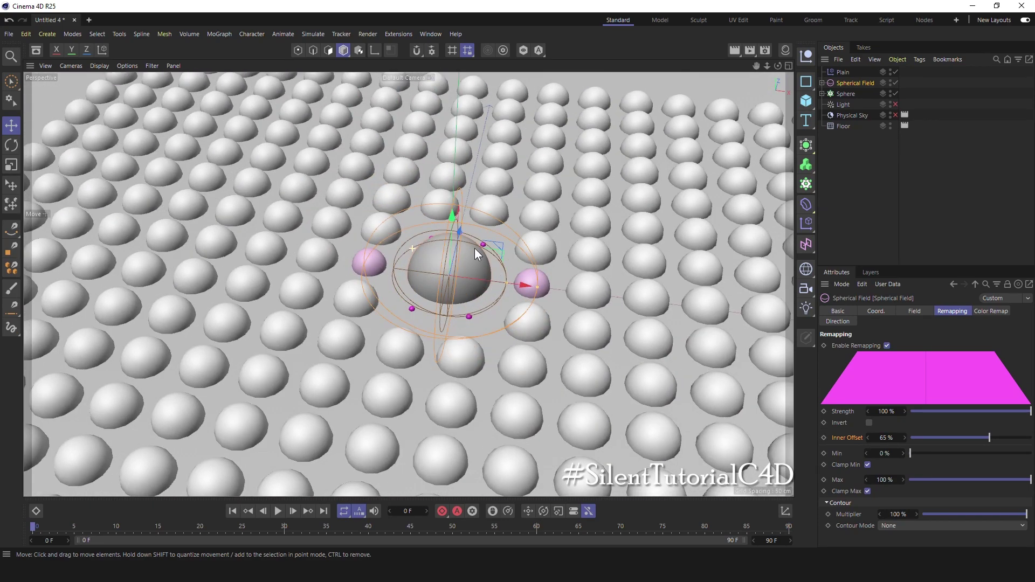
# Step: Add an Align to Spline animation tag to the Spherical Field from its right-click menu
pyautogui.click(846, 157)
pyautogui.click(851, 82)
pyautogui.rightClick(850, 82)
pyautogui.moveTo(885, 40)
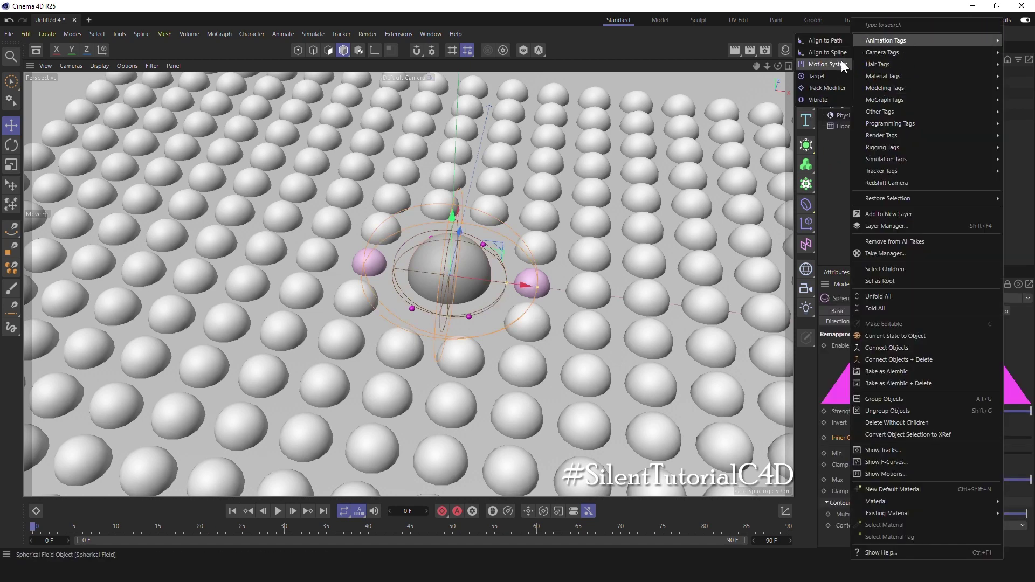
pyautogui.click(837, 53)
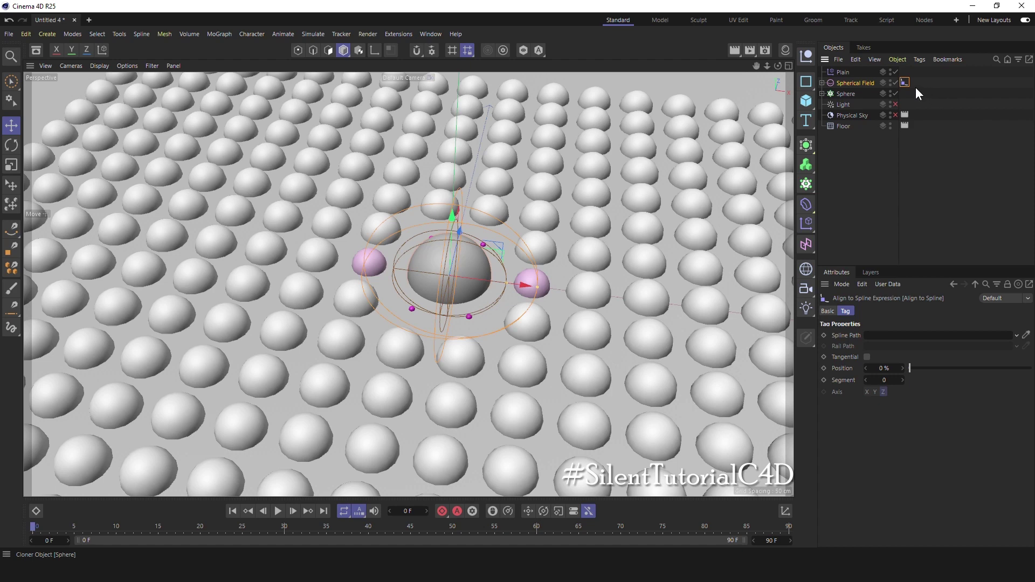
pyautogui.click(838, 179)
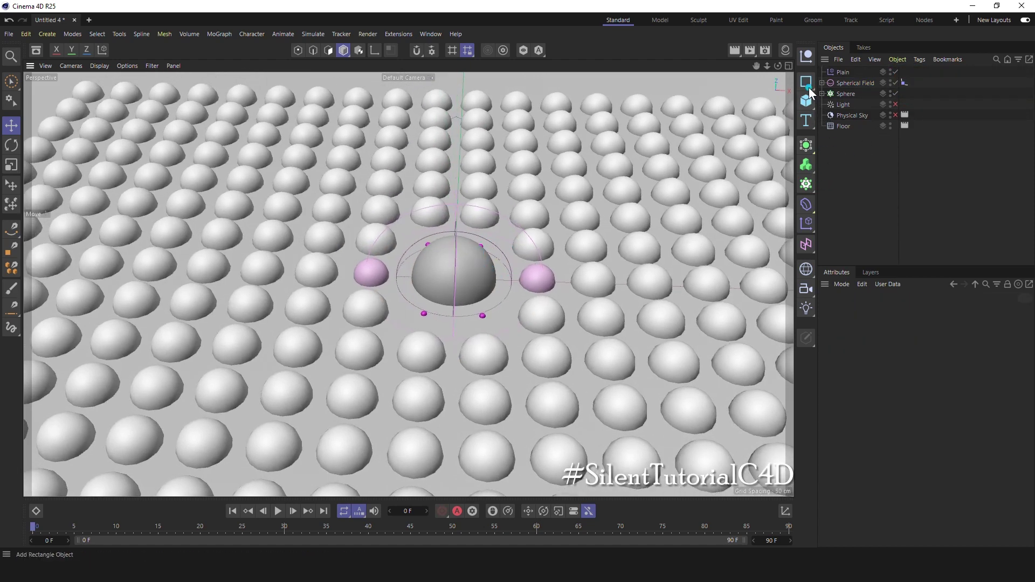
pyautogui.click(808, 86)
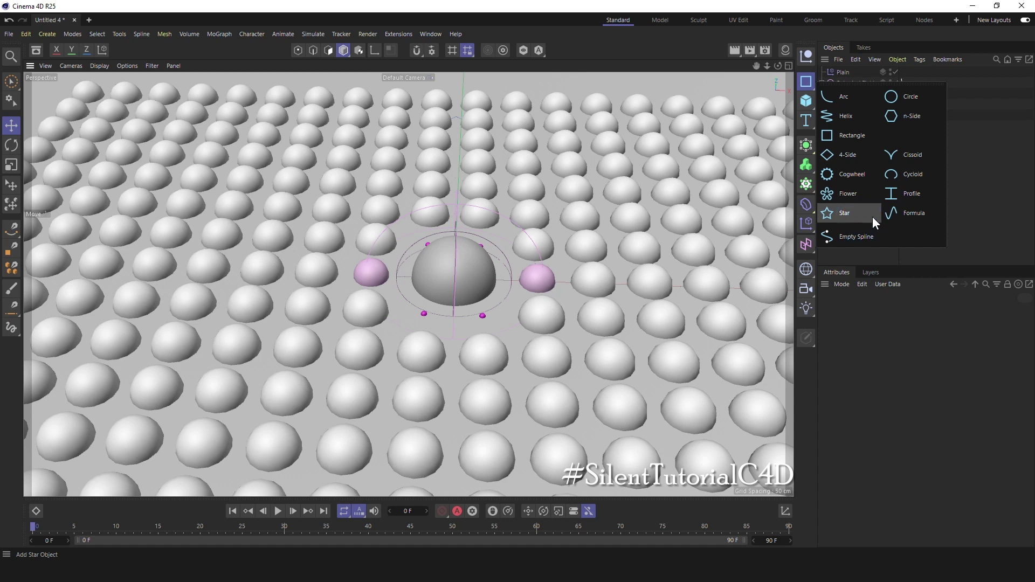
# Step: Add a Formula spline and change its Y(t) to 50.0*Sin(t*PI)
pyautogui.click(905, 217)
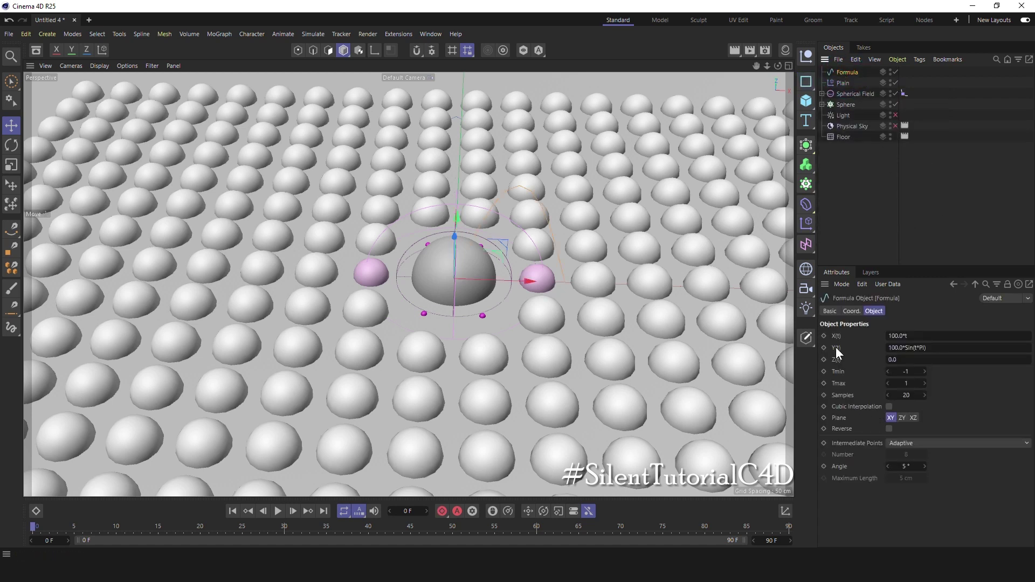
pyautogui.click(887, 348)
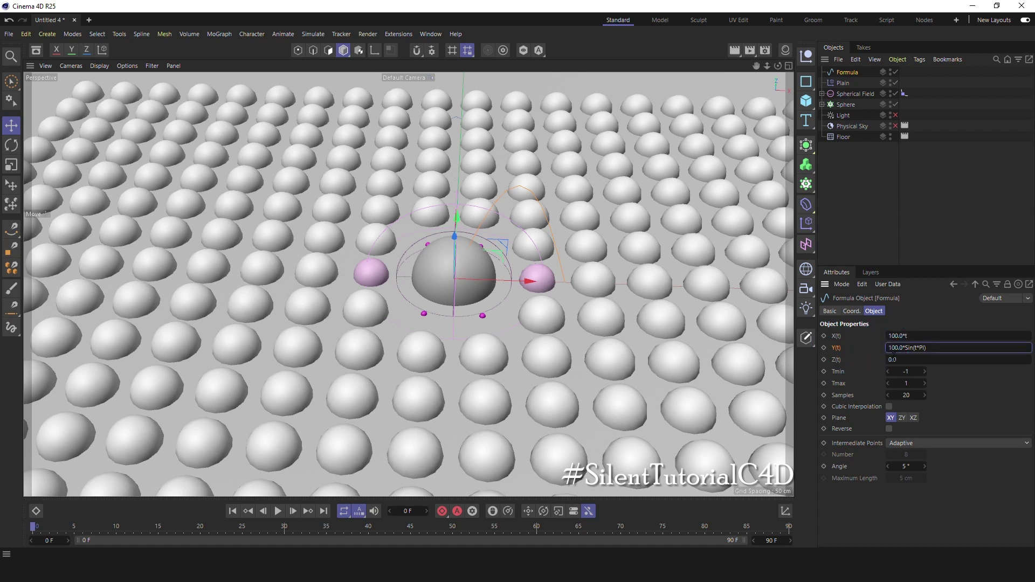
pyautogui.write('50')
pyautogui.press('F5')
pyautogui.press('F1')
pyautogui.press('F2')
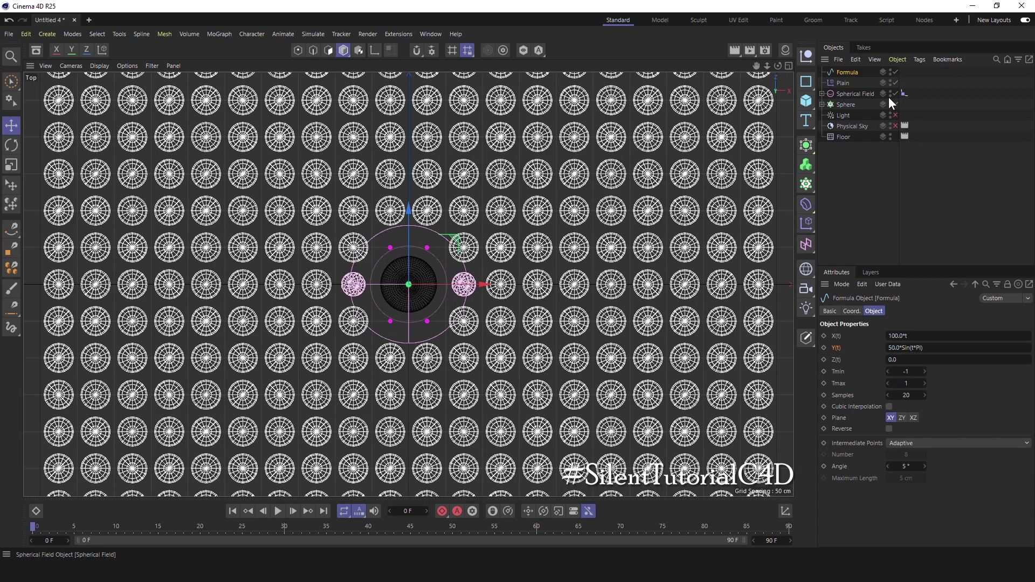
# Step: Hide the cloned spheres and the floor to inspect the formula spline in Perspective
pyautogui.click(890, 103)
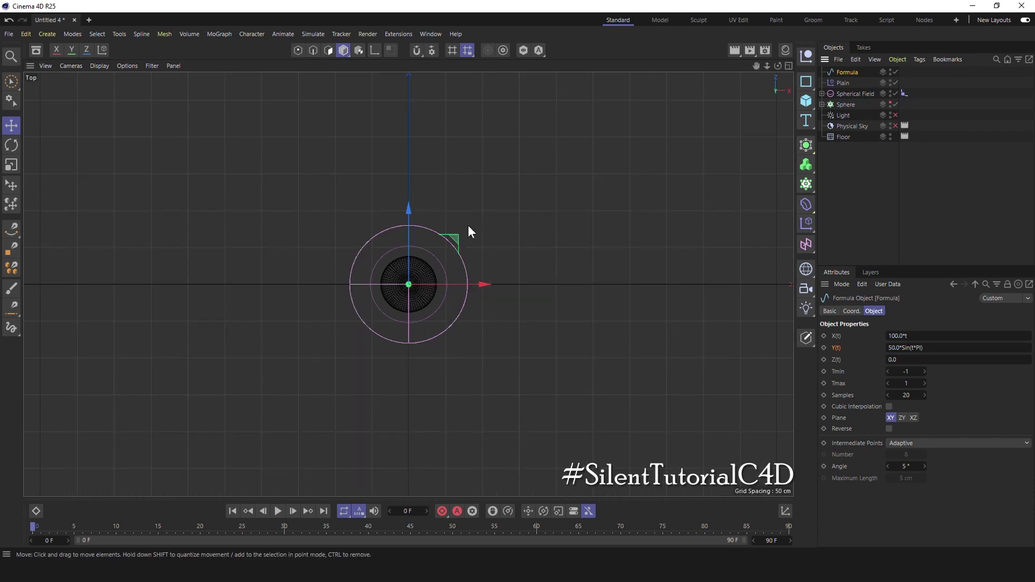
pyautogui.middleClick(468, 226)
pyautogui.middleClick(279, 174)
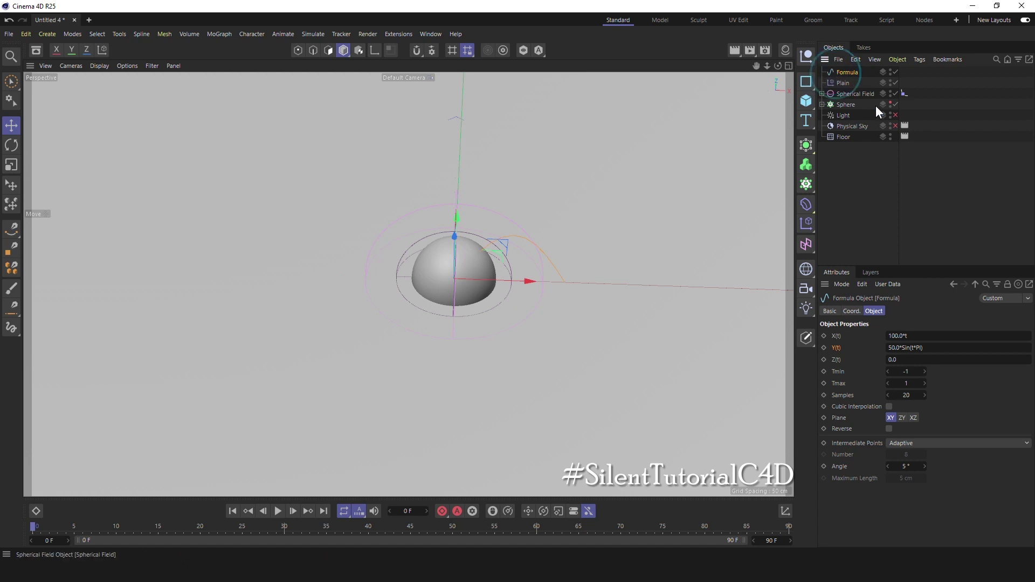
pyautogui.click(890, 136)
pyautogui.moveTo(518, 281)
pyautogui.keyDown('alt'); pyautogui.mouseDown()
pyautogui.moveTo(554, 276)
pyautogui.moveTo(549, 255)
pyautogui.mouseUp(); pyautogui.keyUp('alt')
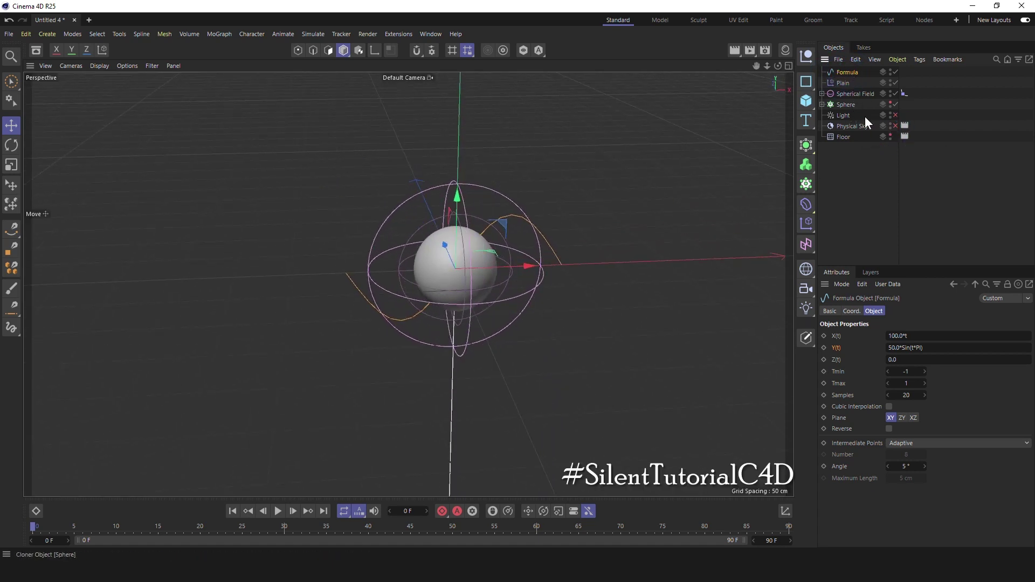
# Step: Give the spline 36 samples, cubic interpolation and the XZ plane, then unhide the spheres
pyautogui.click(906, 395)
pyautogui.write('36')
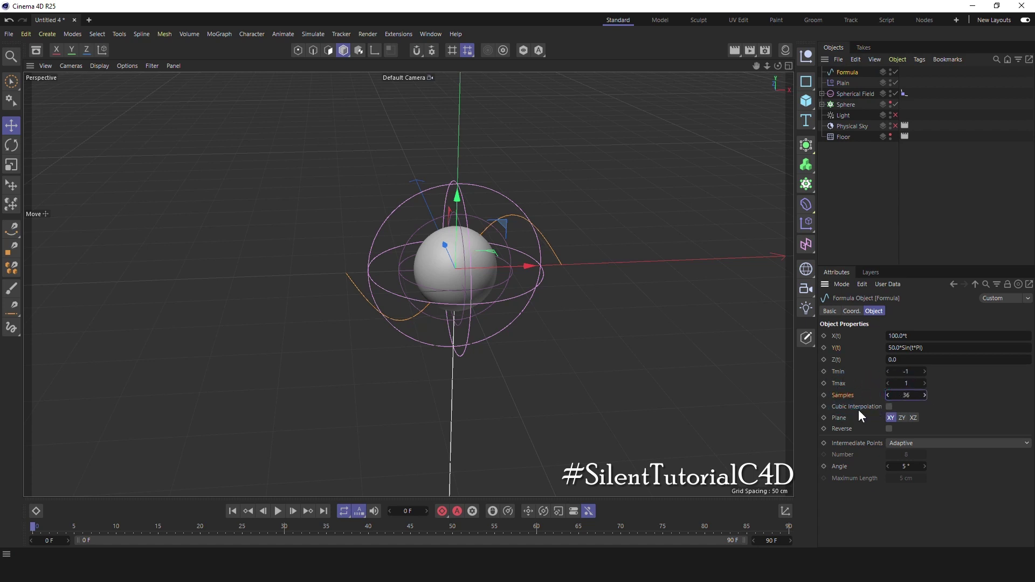
pyautogui.click(889, 406)
pyautogui.click(915, 417)
pyautogui.moveTo(498, 289)
pyautogui.keyDown('alt'); pyautogui.mouseDown()
pyautogui.moveTo(467, 307)
pyautogui.moveTo(491, 289)
pyautogui.mouseUp(); pyautogui.keyUp('alt')
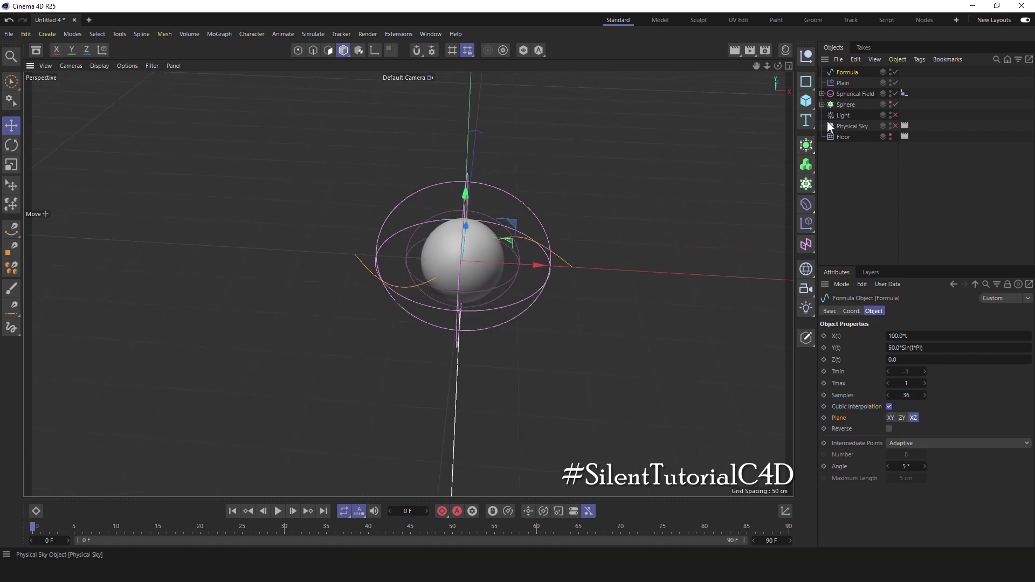
pyautogui.click(890, 102)
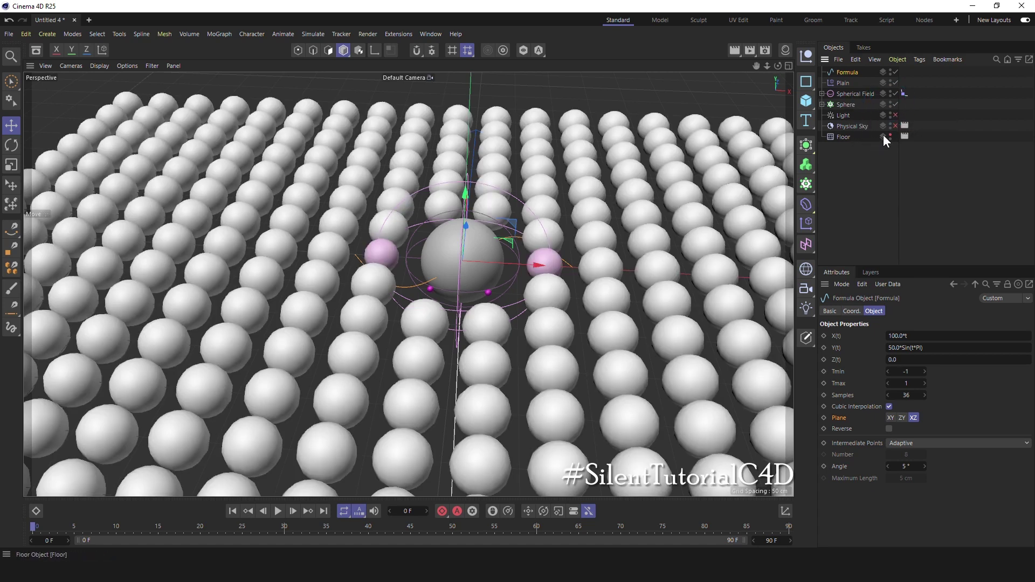
# Step: Unhide the floor and set Formula as the Align to Spline tag's Spline Path
pyautogui.click(890, 137)
pyautogui.click(856, 93)
pyautogui.click(904, 93)
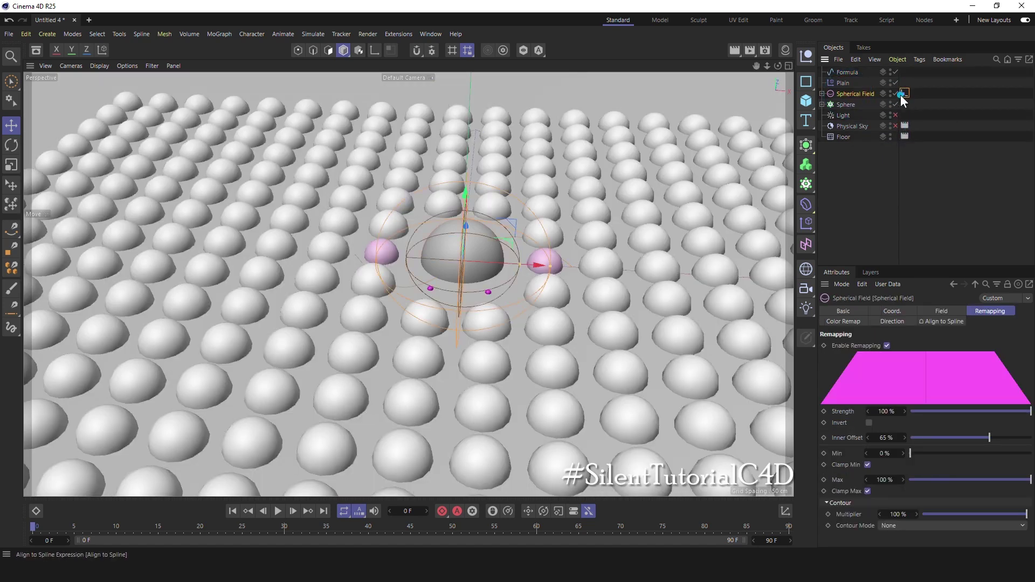
pyautogui.click(854, 332)
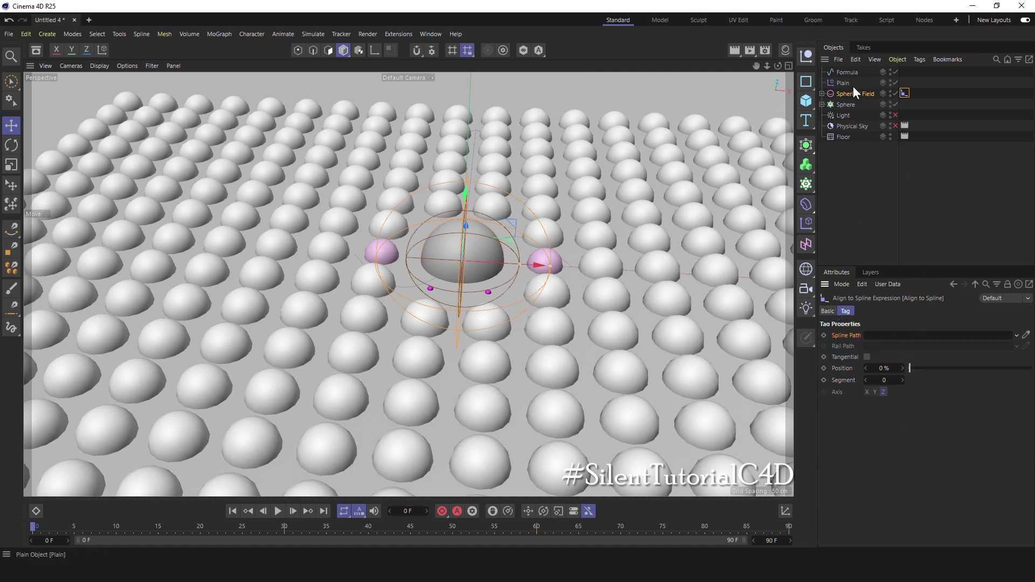
pyautogui.moveTo(846, 71)
pyautogui.mouseDown()
pyautogui.moveTo(898, 254)
pyautogui.moveTo(895, 340)
pyautogui.mouseUp()
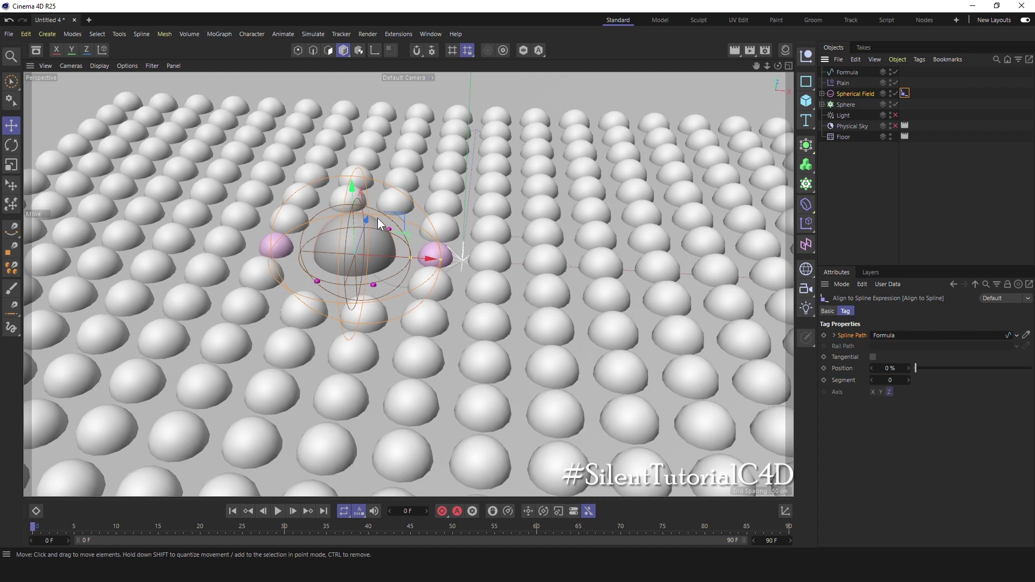
pyautogui.click(853, 73)
pyautogui.click(852, 311)
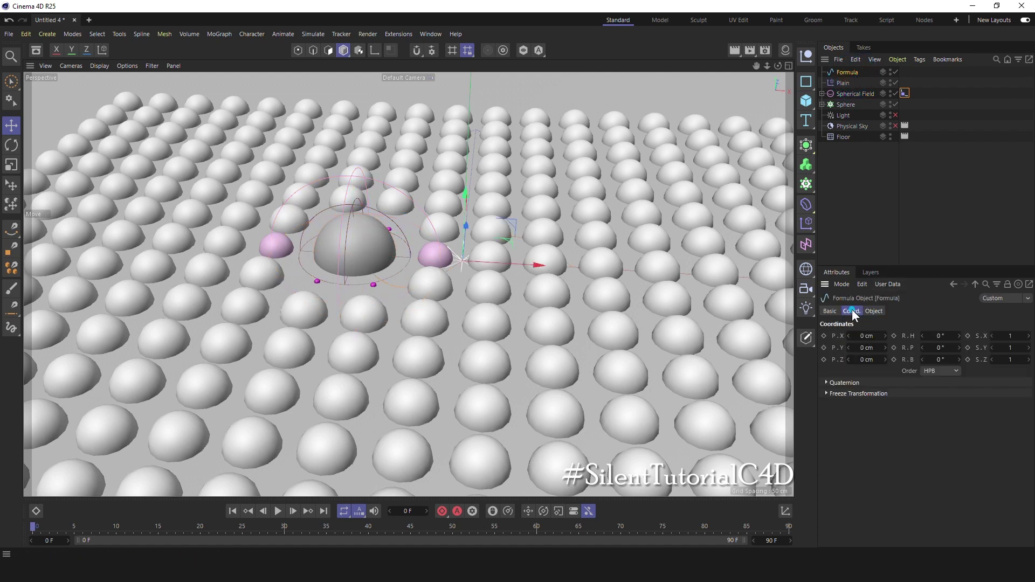
# Step: Raise the Formula spline to P.Y 40 cm, then reselect the Align to Spline tag
pyautogui.click(851, 346)
pyautogui.write('40')
pyautogui.press('Return')
pyautogui.moveTo(331, 223)
pyautogui.keyDown('alt'); pyautogui.mouseDown()
pyautogui.moveTo(455, 243)
pyautogui.moveTo(407, 244)
pyautogui.mouseUp(); pyautogui.keyUp('alt')
pyautogui.click(850, 75)
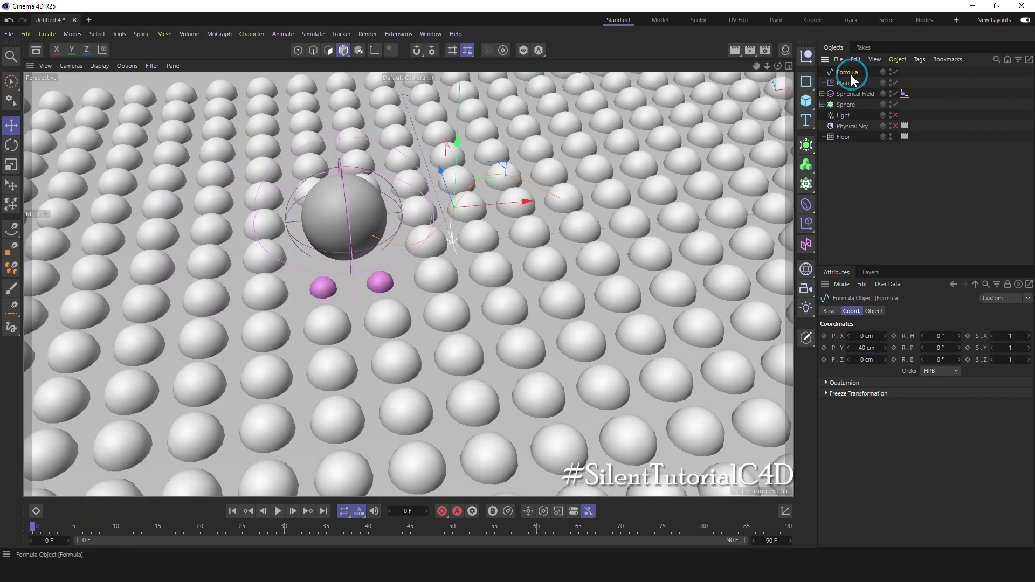
pyautogui.keyDown('alt'); pyautogui.moveTo(356, 319); pyautogui.dragTo(325, 309); pyautogui.keyUp('alt')
pyautogui.click(848, 72)
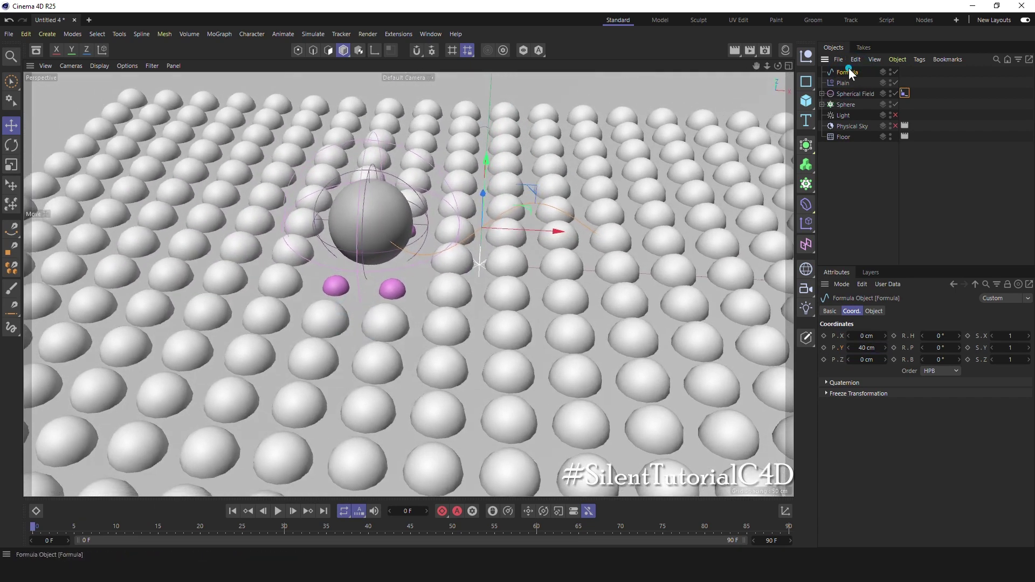
pyautogui.click(900, 94)
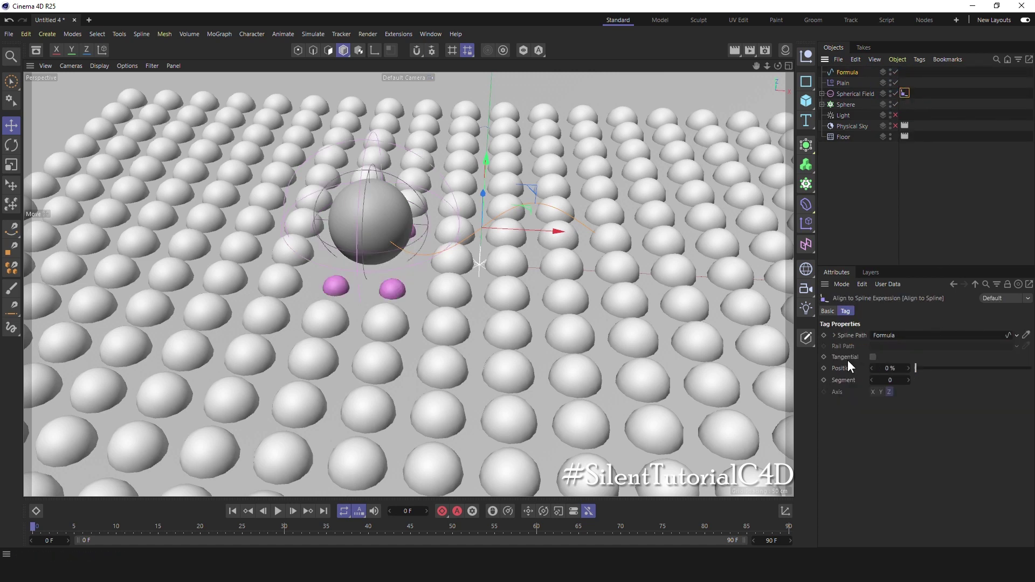
# Step: Make the field turn along the spline and set the animation length to 150 frames
pyautogui.click(872, 357)
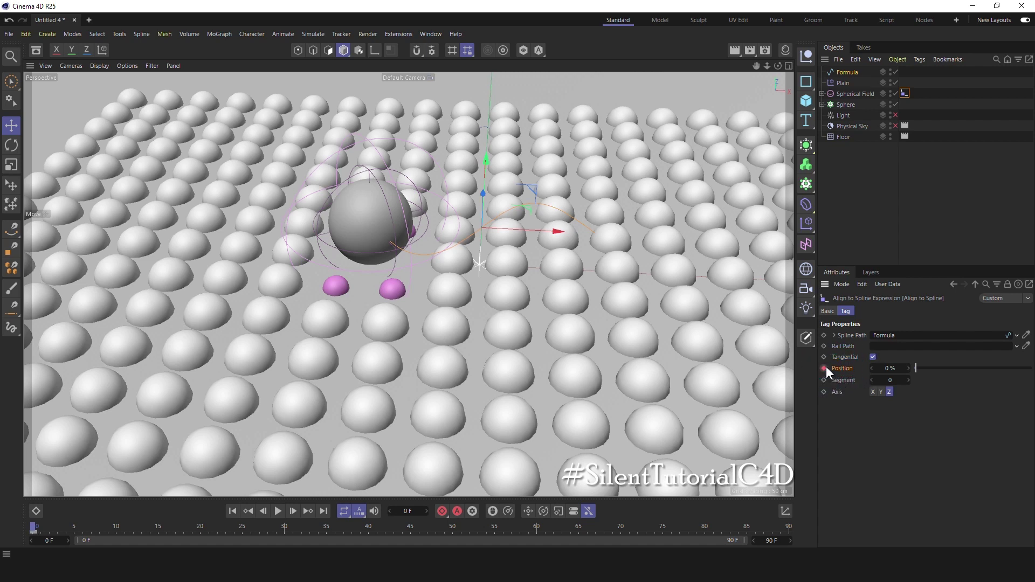
pyautogui.click(767, 540)
pyautogui.write('0')
pyautogui.press('Return')
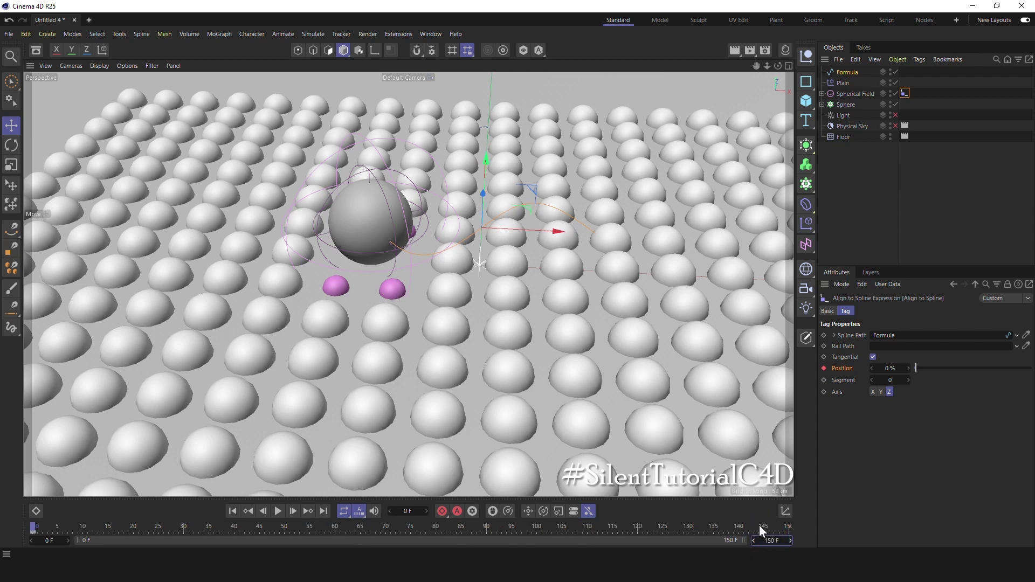
# Step: At frame 150, set the tag's Position to 100% and keyframe it
pyautogui.click(789, 526)
pyautogui.click(887, 368)
pyautogui.write('00')
pyautogui.press('Return')
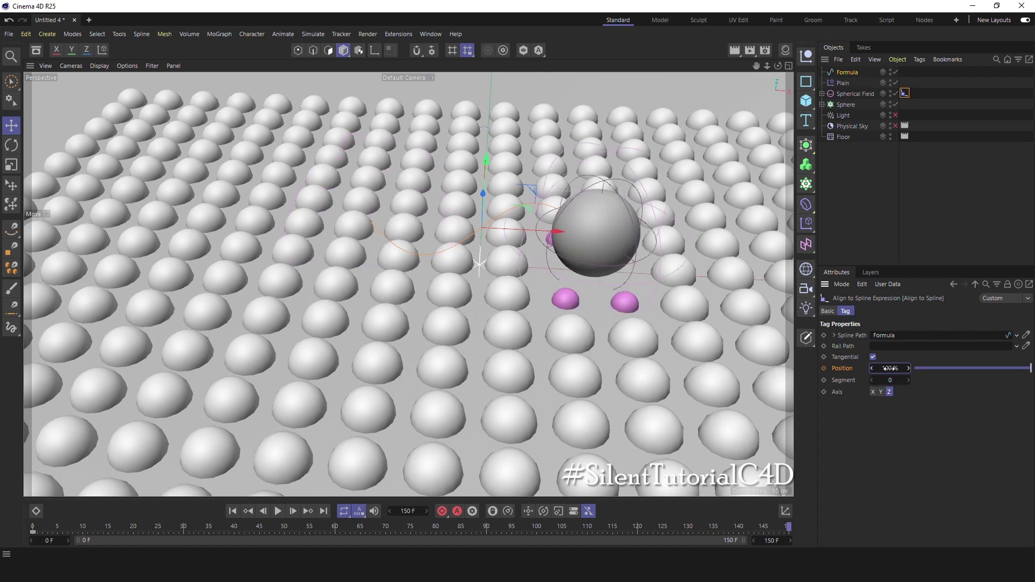
pyautogui.click(824, 368)
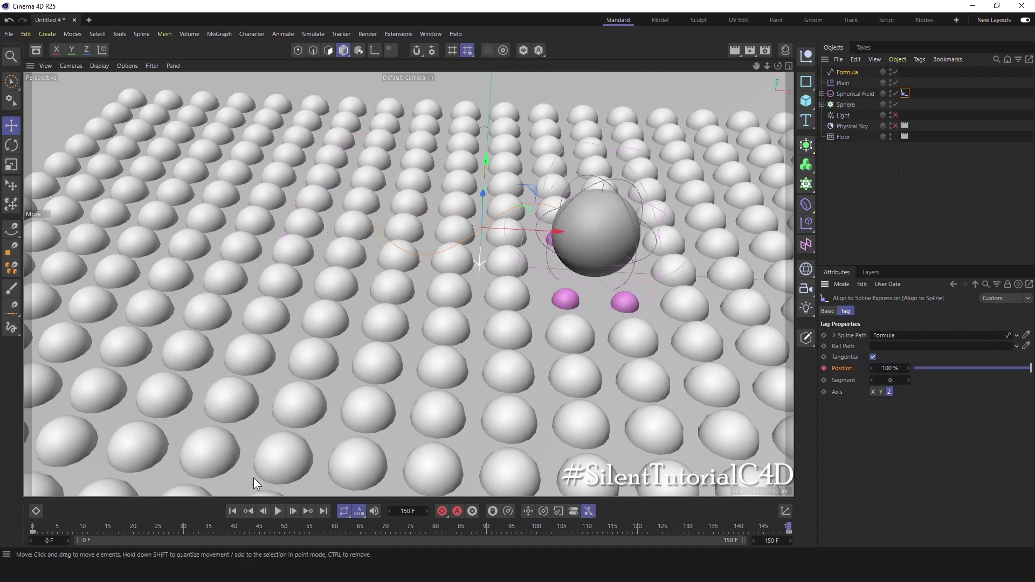
# Step: Return to frame 0 and scrub the timeline to preview the sphere travelling the spline
pyautogui.click(35, 526)
pyautogui.moveTo(25, 526)
pyautogui.mouseDown()
pyautogui.moveTo(204, 539)
pyautogui.moveTo(425, 531)
pyautogui.mouseUp()
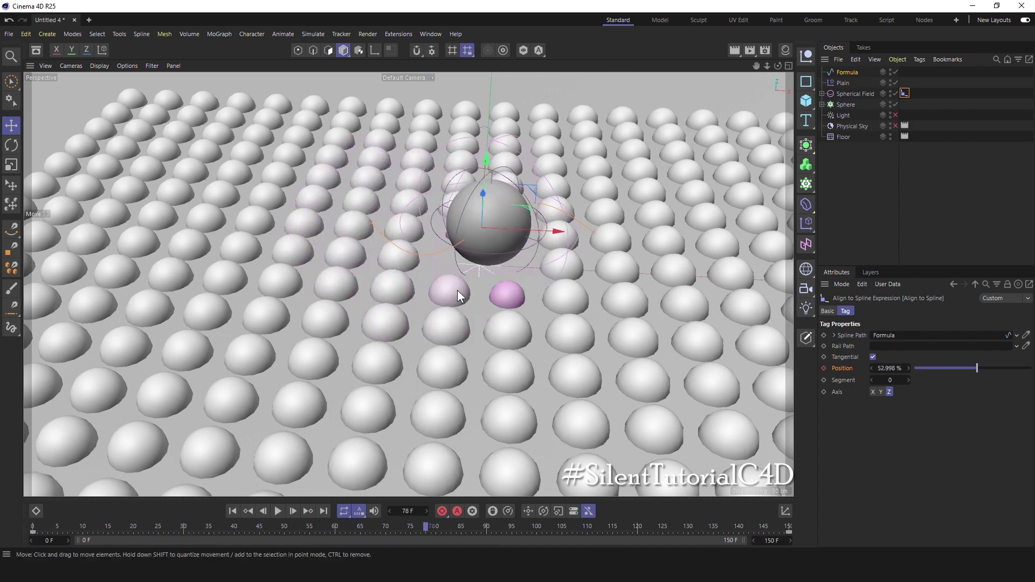
pyautogui.middleClick(448, 299)
pyautogui.middleClick(531, 342)
pyautogui.middleClick(428, 286)
pyautogui.middleClick(278, 228)
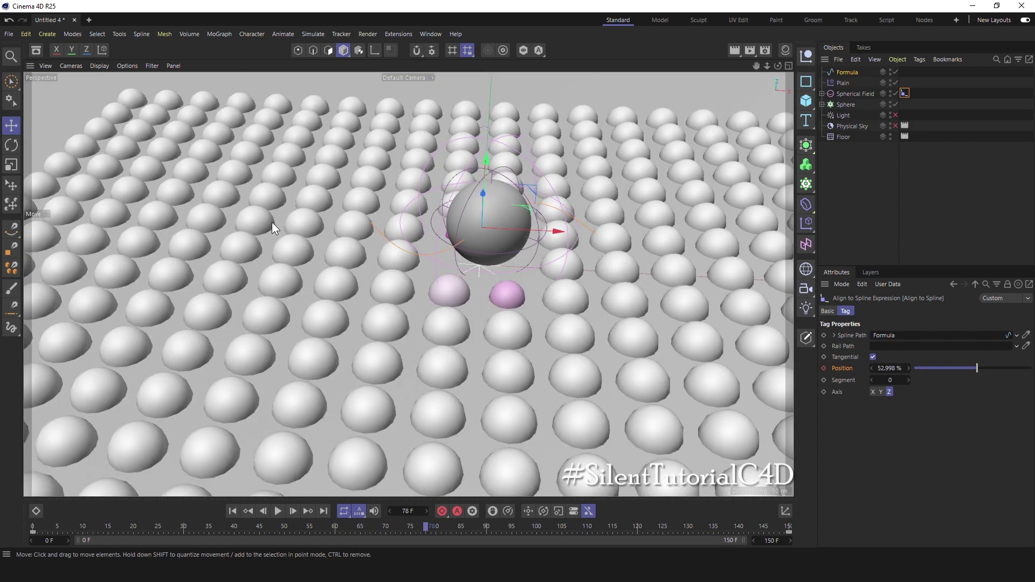
# Step: Raise the Sphere cloner to P.Y 20 cm and scrub the timeline to check it
pyautogui.click(845, 104)
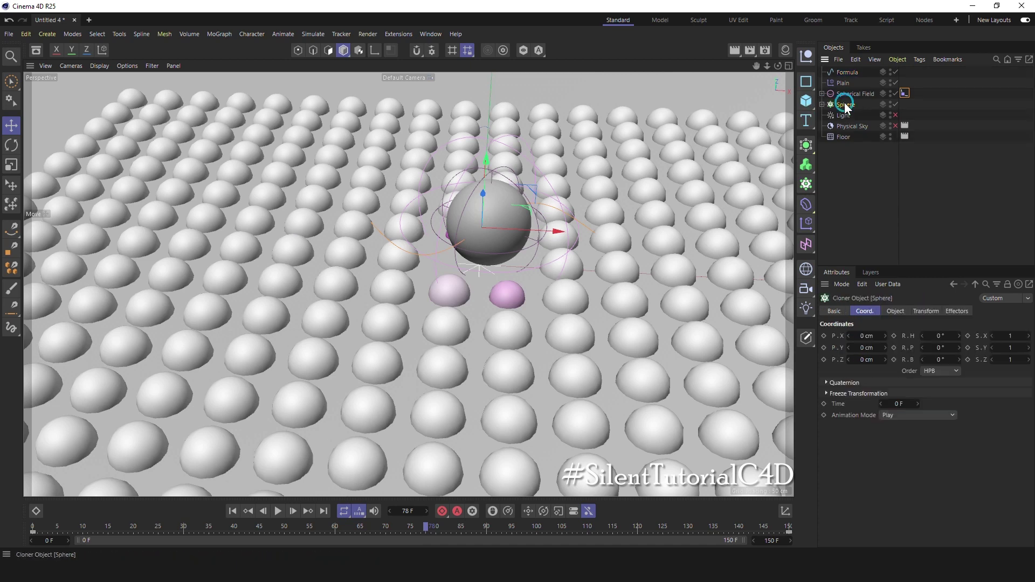
pyautogui.click(865, 348)
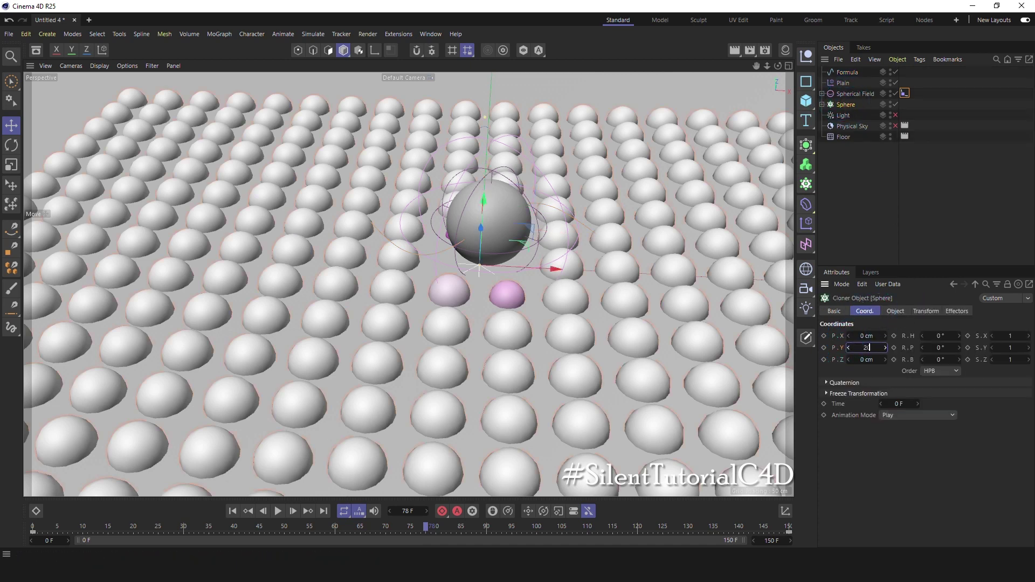
pyautogui.write('20')
pyautogui.press('Return')
pyautogui.moveTo(473, 265)
pyautogui.keyDown('alt'); pyautogui.mouseDown()
pyautogui.moveTo(447, 211)
pyautogui.moveTo(362, 324)
pyautogui.mouseUp(); pyautogui.keyUp('alt')
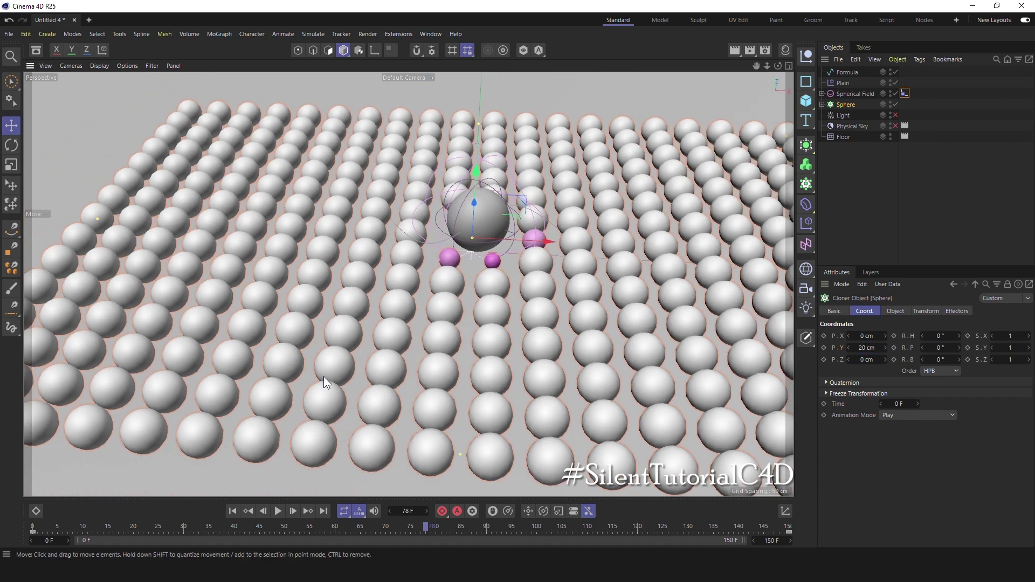
pyautogui.moveTo(39, 523)
pyautogui.mouseDown()
pyautogui.moveTo(274, 538)
pyautogui.moveTo(807, 520)
pyautogui.moveTo(6, 532)
pyautogui.mouseUp()
pyautogui.moveTo(478, 285)
pyautogui.keyDown('alt'); pyautogui.mouseDown()
pyautogui.moveTo(447, 233)
pyautogui.moveTo(426, 278)
pyautogui.mouseUp(); pyautogui.keyUp('alt')
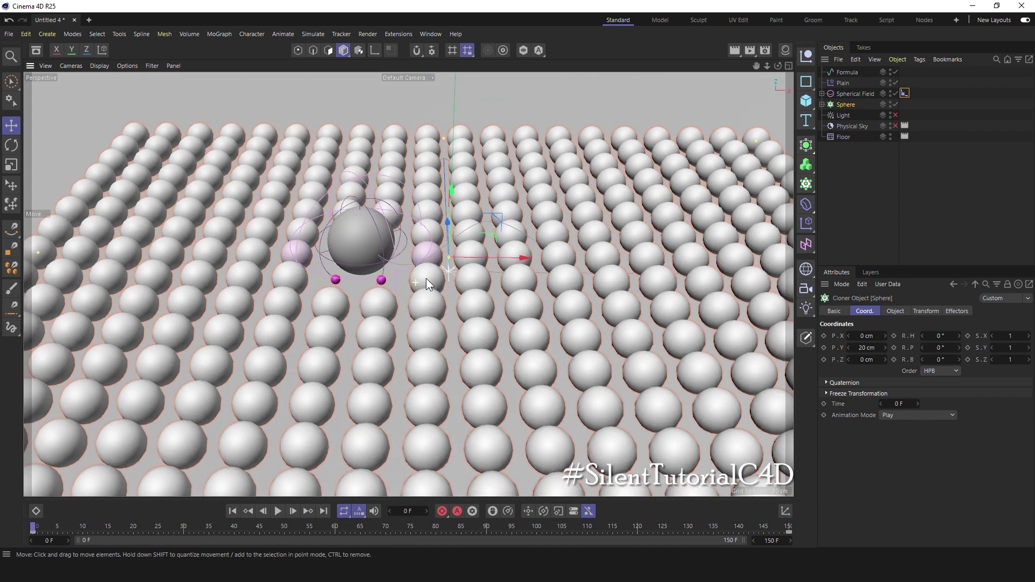
# Step: Add a Null object and rename it Camera
pyautogui.click(809, 57)
pyautogui.doubleClick(842, 73)
pyautogui.write('ra')
pyautogui.press('Return')
pyautogui.click(843, 76)
# Step: Keyframe the Camera null's P.X at -100 cm on frame 0
pyautogui.middleClick(388, 207)
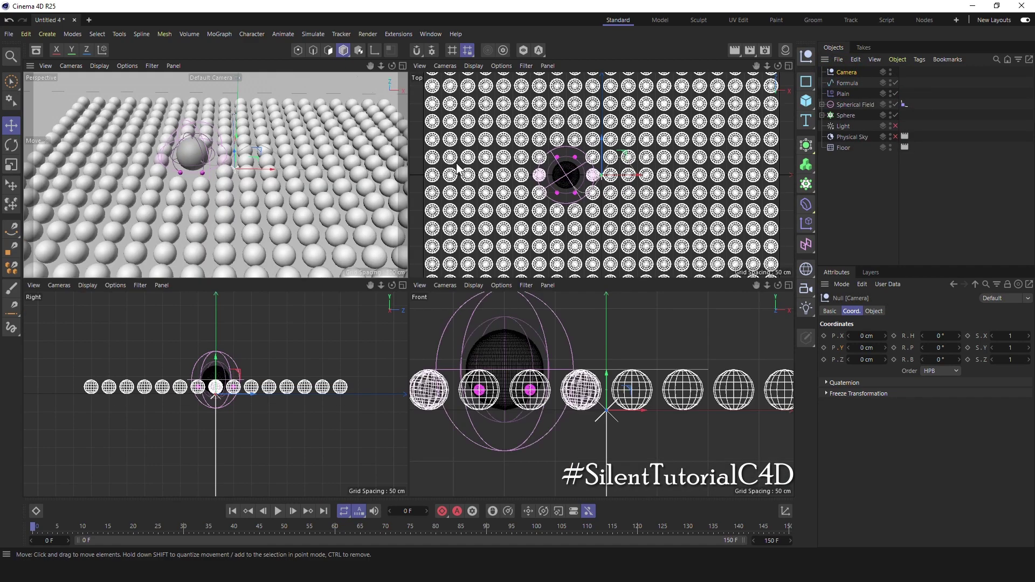
pyautogui.middleClick(598, 178)
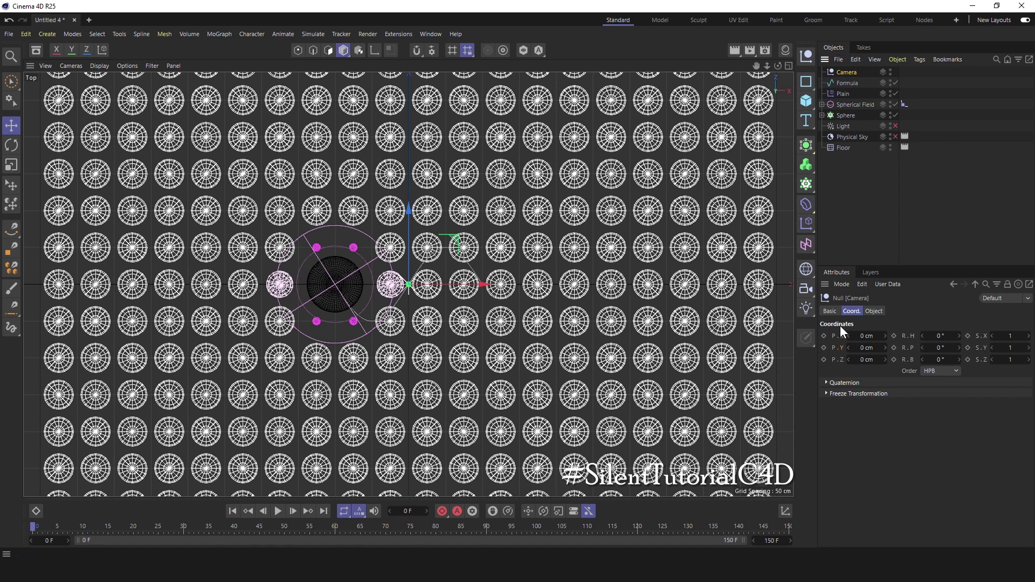
pyautogui.click(866, 335)
pyautogui.write('-100')
pyautogui.press('Return')
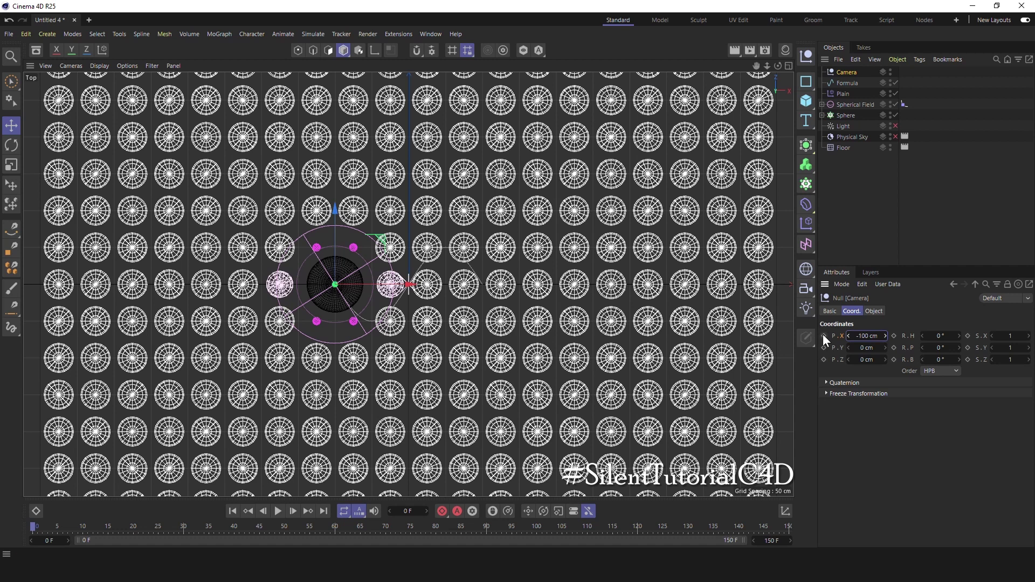
pyautogui.click(824, 336)
# Step: Keyframe P.X at 100 cm on frame 150, then return to the first frame
pyautogui.click(789, 526)
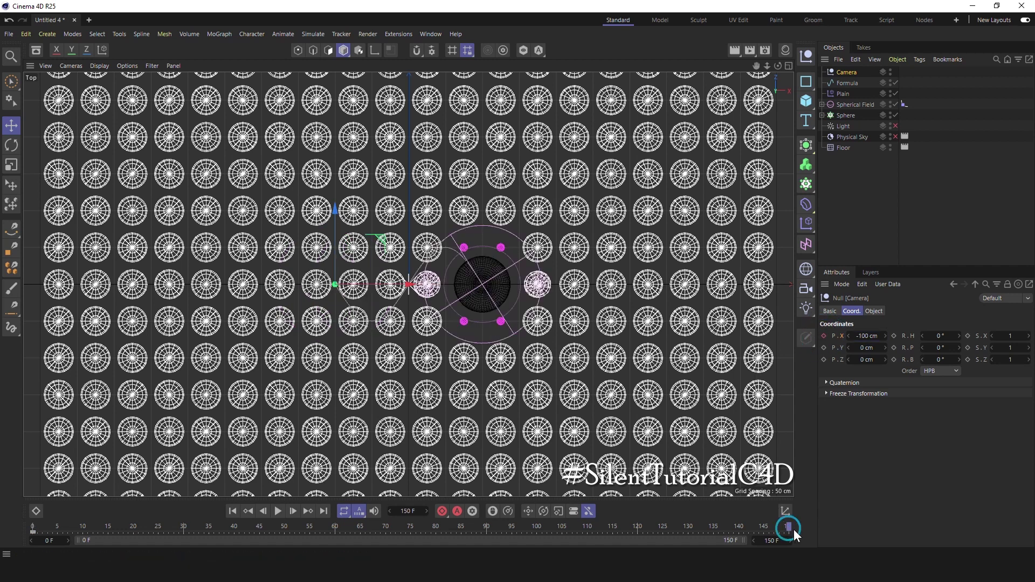
pyautogui.doubleClick(867, 336)
pyautogui.write('100')
pyautogui.press('Return')
pyautogui.click(823, 336)
pyautogui.middleClick(557, 209)
pyautogui.middleClick(250, 171)
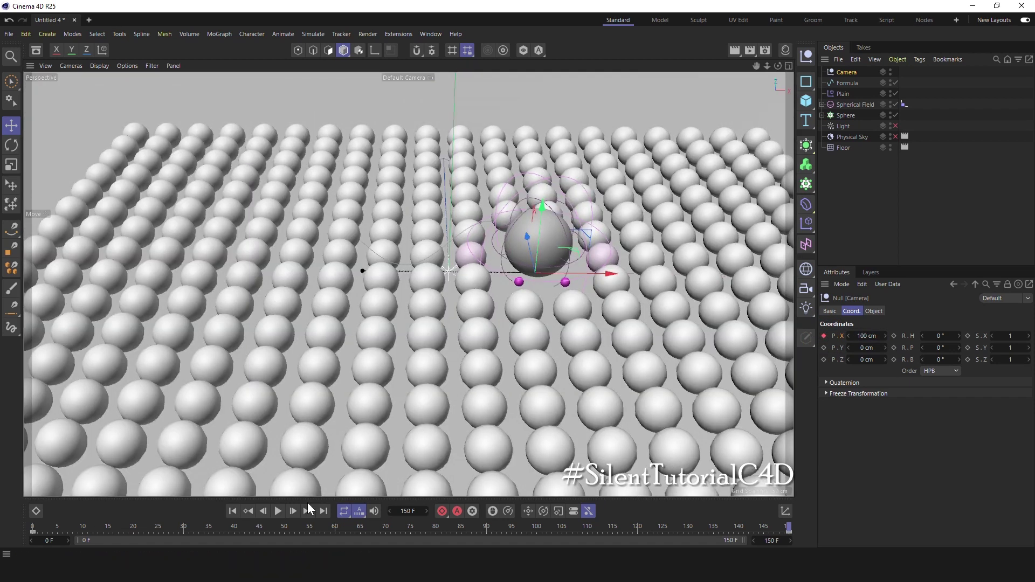
pyautogui.click(233, 511)
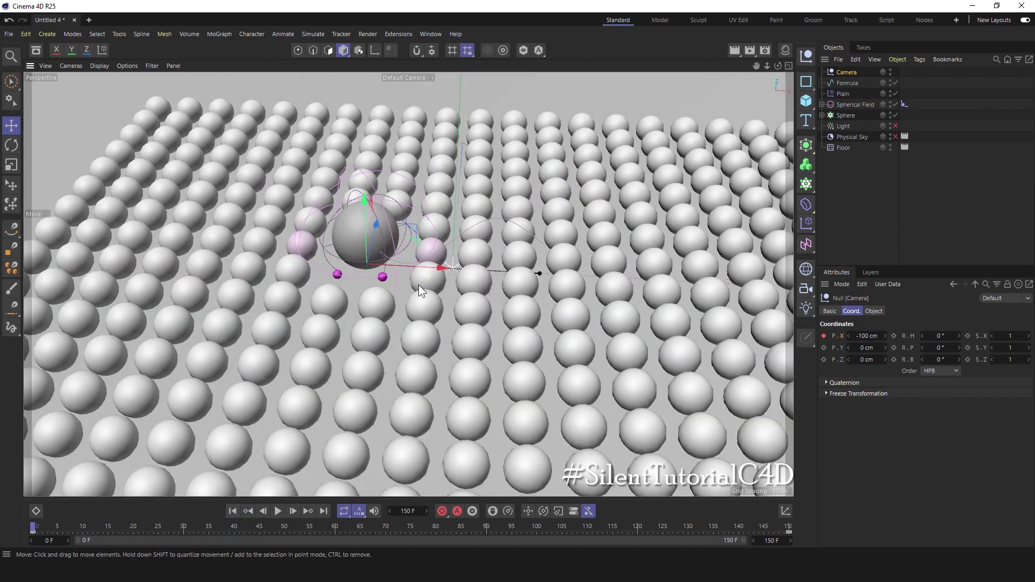
# Step: Set all Camera null and Align to Spline keys to linear interpolation in the F-Curve editor
pyautogui.click(430, 33)
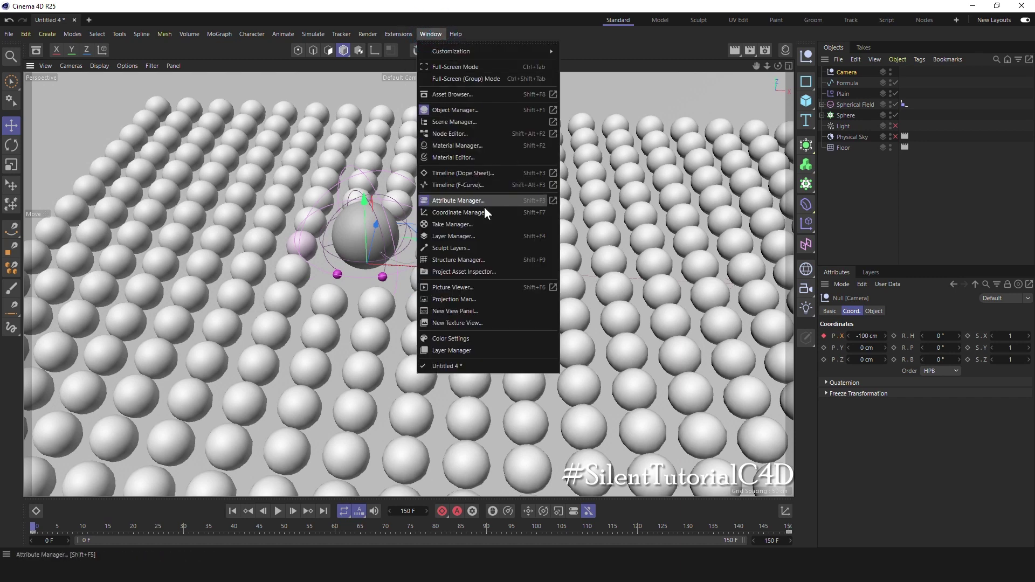
pyautogui.click(478, 185)
pyautogui.click(339, 299)
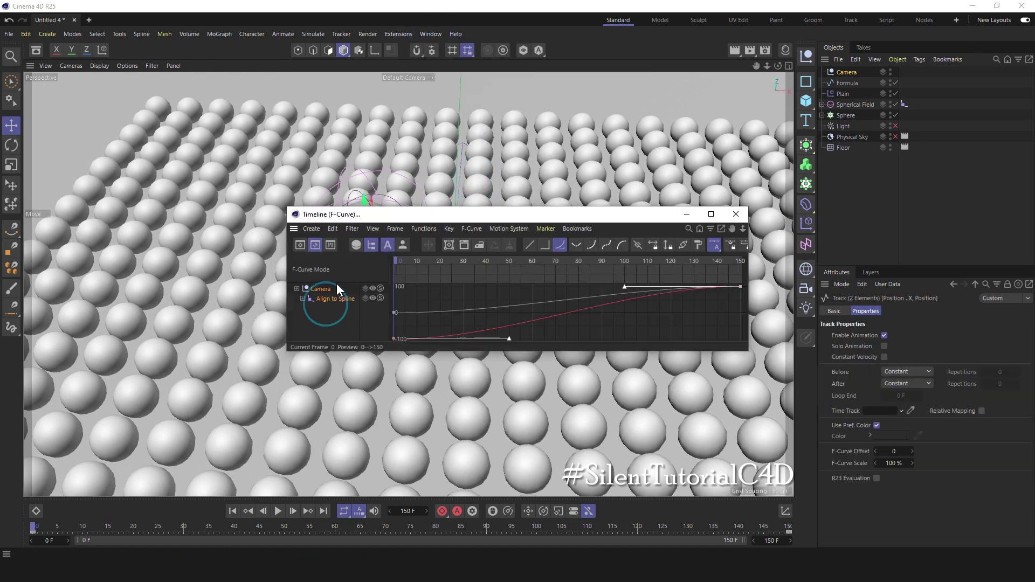
pyautogui.moveTo(744, 357); pyautogui.dragTo(744, 444)
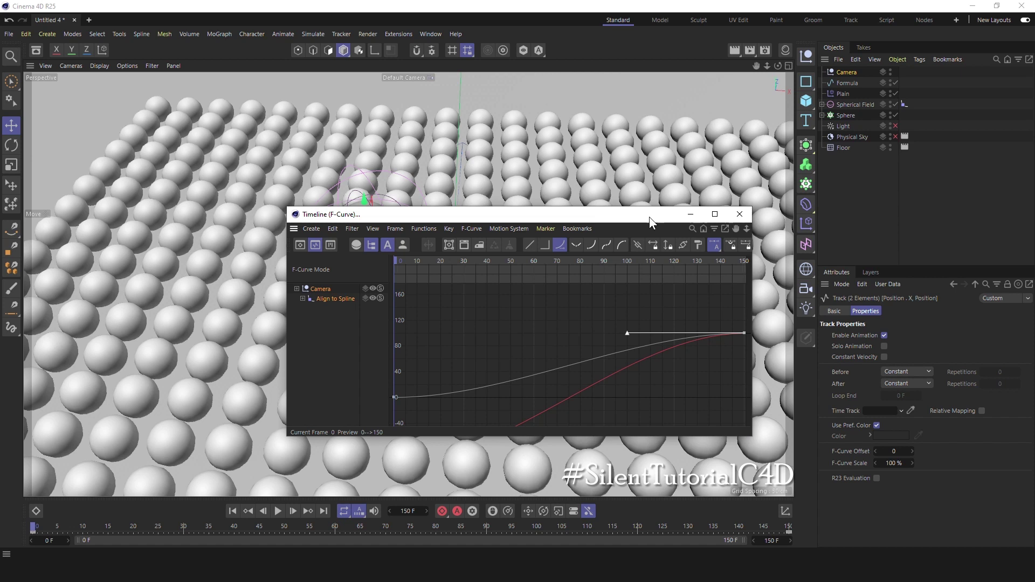
pyautogui.moveTo(654, 221); pyautogui.dragTo(660, 136)
pyautogui.hotkey('ctrl', 'a')
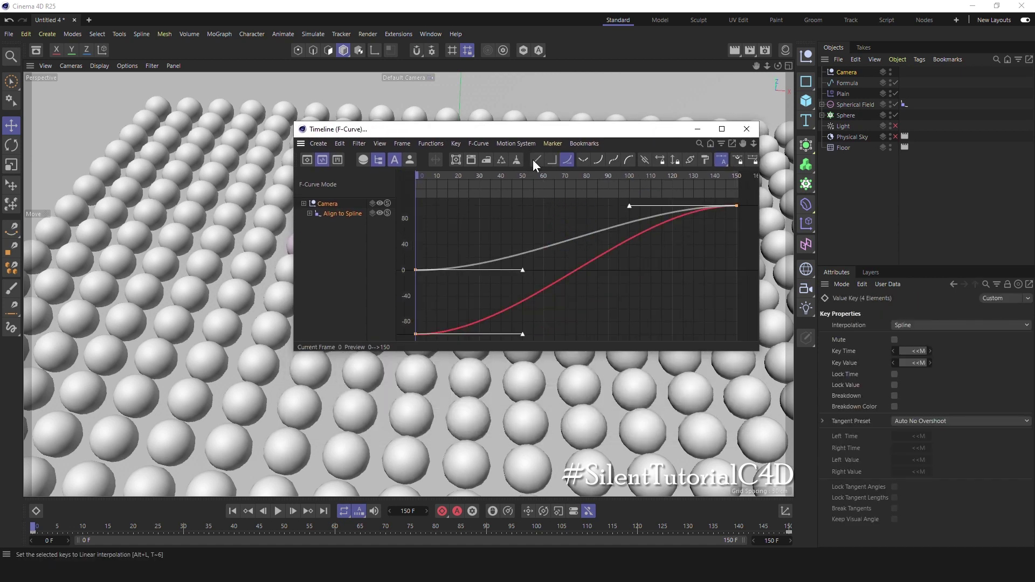
pyautogui.click(535, 160)
pyautogui.click(746, 129)
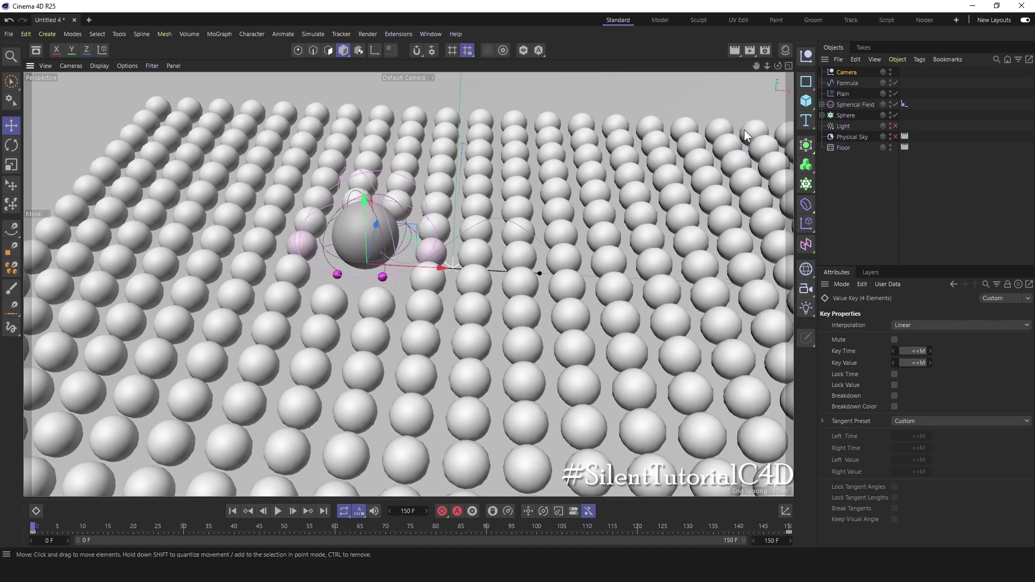
# Step: Play back the constant-speed animation, rewind to frame 0 and add a new camera
pyautogui.click(33, 526)
pyautogui.press('F8')
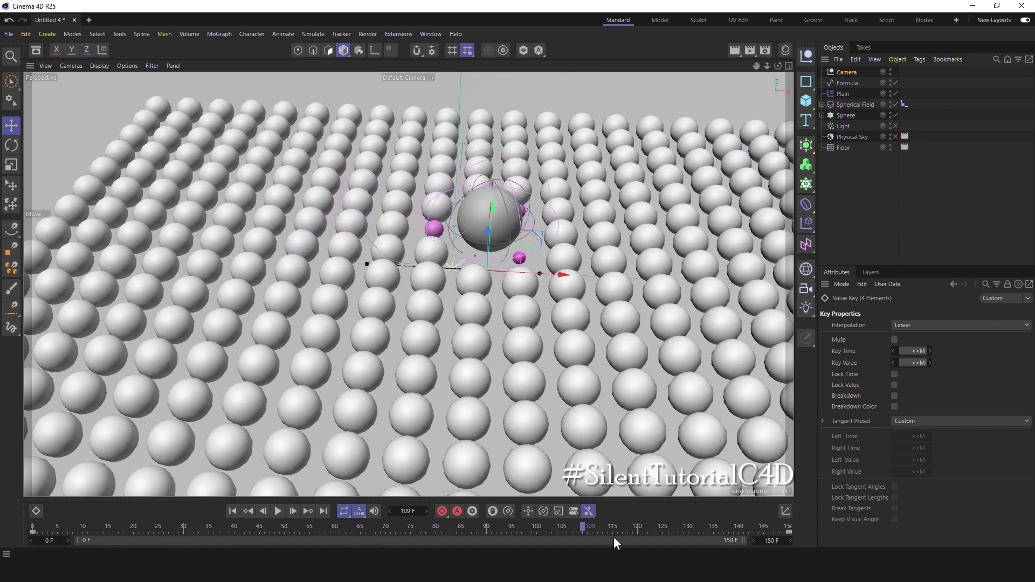
pyautogui.hotkey('shift', 'f')
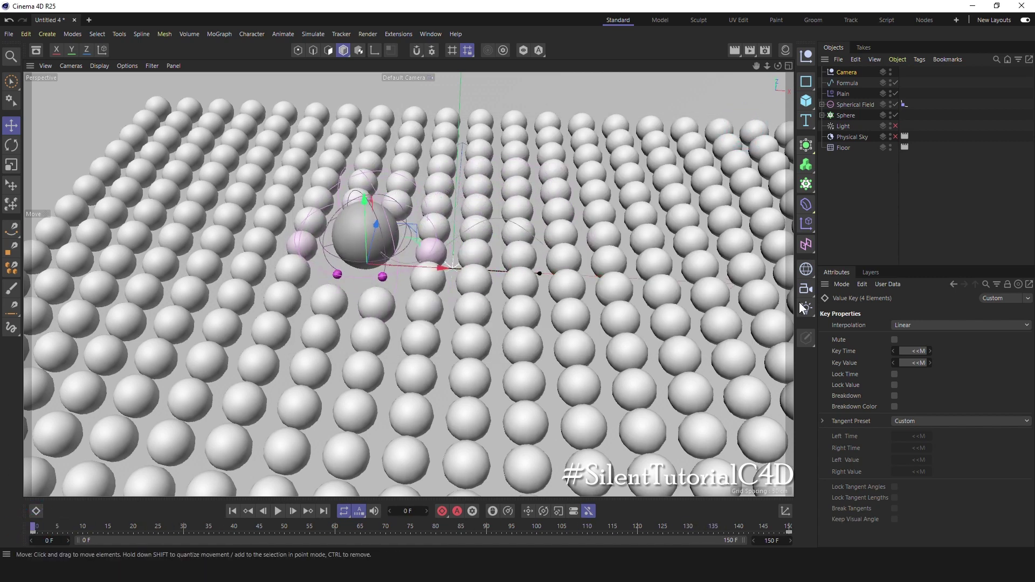
pyautogui.click(807, 289)
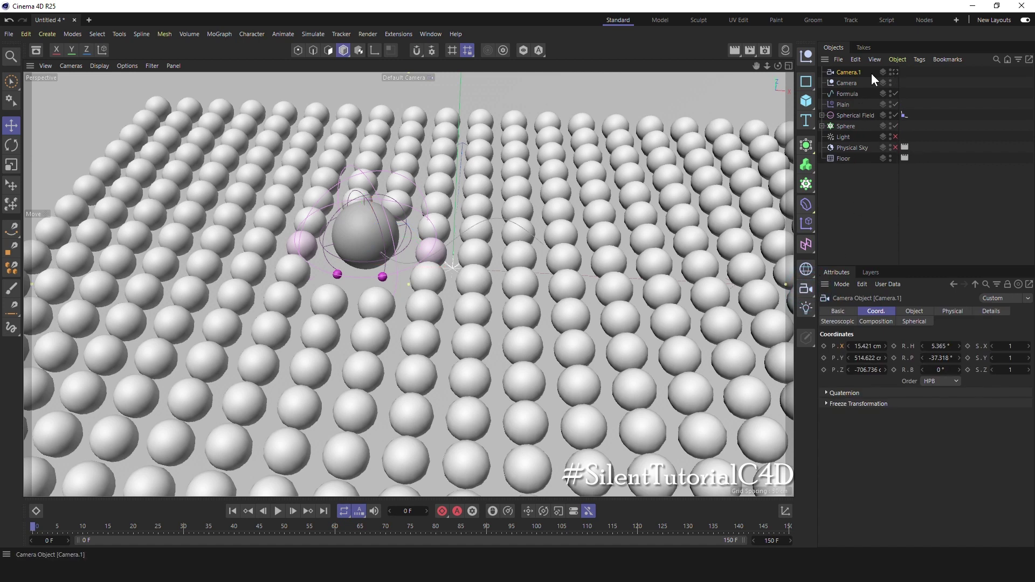
# Step: Parent Camera.1 under the Camera null, look through it and dolly in to frame the spheres
pyautogui.moveTo(852, 76); pyautogui.dragTo(858, 82)
pyautogui.click(895, 83)
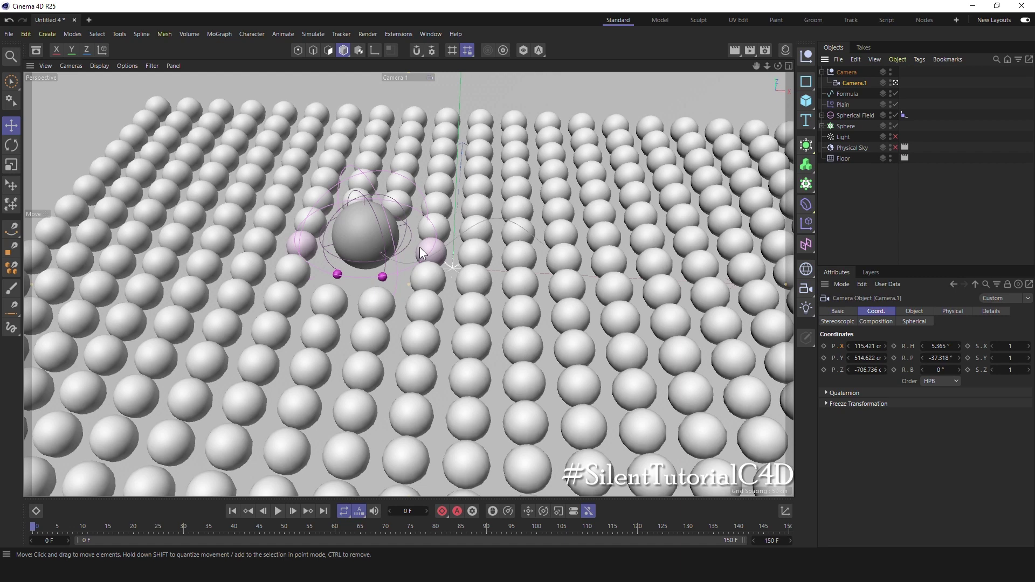
pyautogui.scroll(5, 419, 247)
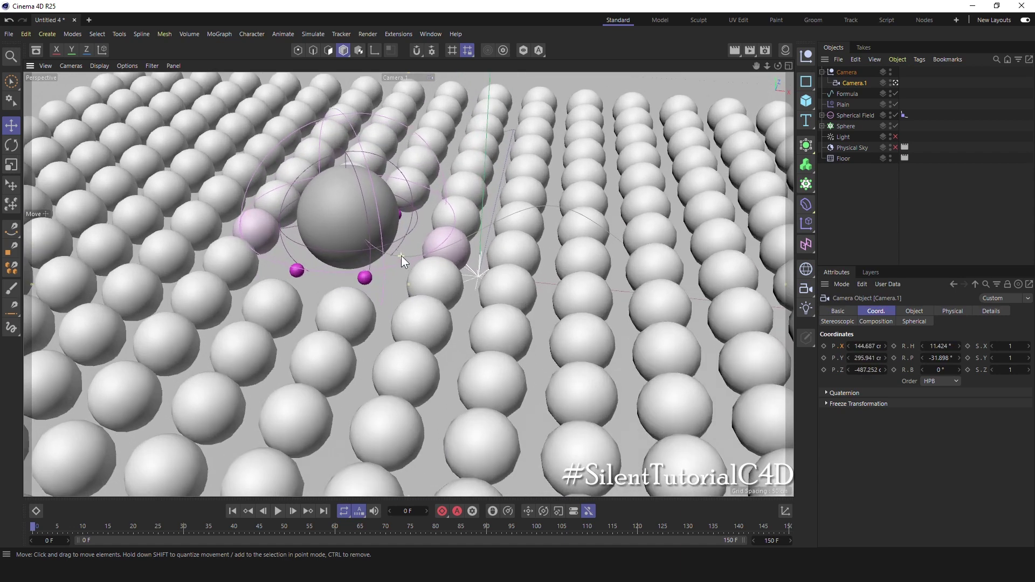
pyautogui.scroll(2, 400, 255)
pyautogui.scroll(3, 389, 273)
pyautogui.scroll(2, 364, 254)
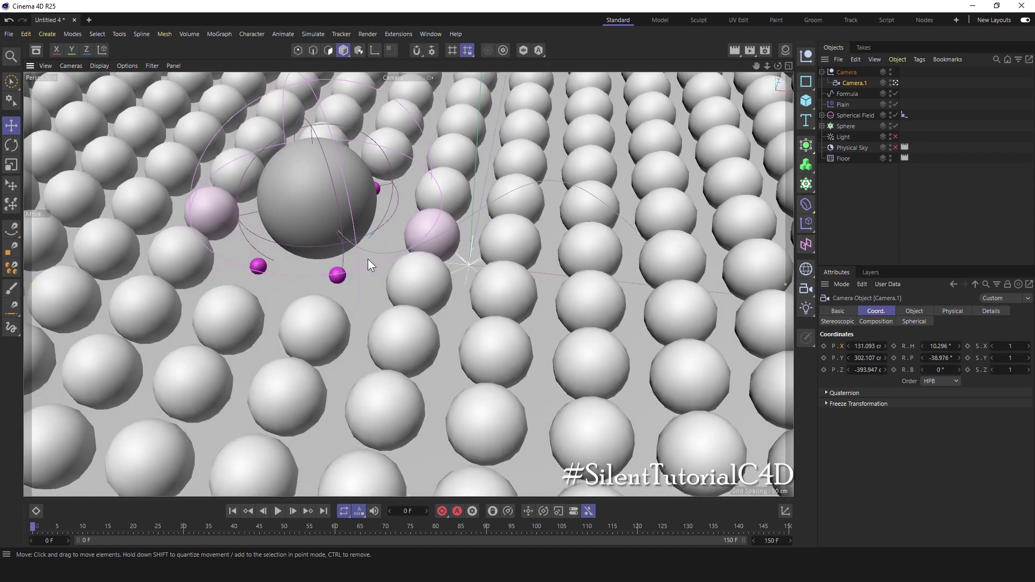
pyautogui.click(785, 49)
pyautogui.moveTo(336, 210)
pyautogui.keyDown('alt'); pyautogui.mouseDown()
pyautogui.moveTo(333, 258)
pyautogui.moveTo(357, 238)
pyautogui.moveTo(338, 258)
pyautogui.moveTo(346, 186)
pyautogui.moveTo(319, 251)
pyautogui.moveTo(323, 273)
pyautogui.moveTo(292, 242)
pyautogui.moveTo(294, 270)
pyautogui.mouseUp(); pyautogui.keyUp('alt')
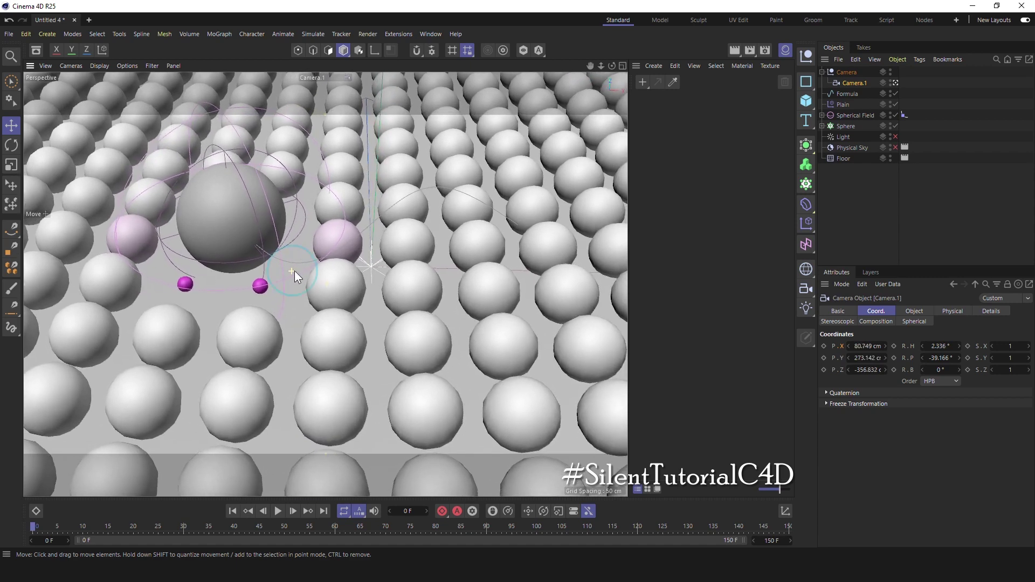
# Step: Check the last and first frames and change a viewport display option
pyautogui.click(322, 511)
pyautogui.click(233, 510)
pyautogui.click(125, 66)
pyautogui.click(160, 228)
# Step: Set Camera.1's Physical F-Stop to 0.2 for shallow focus
pyautogui.click(856, 81)
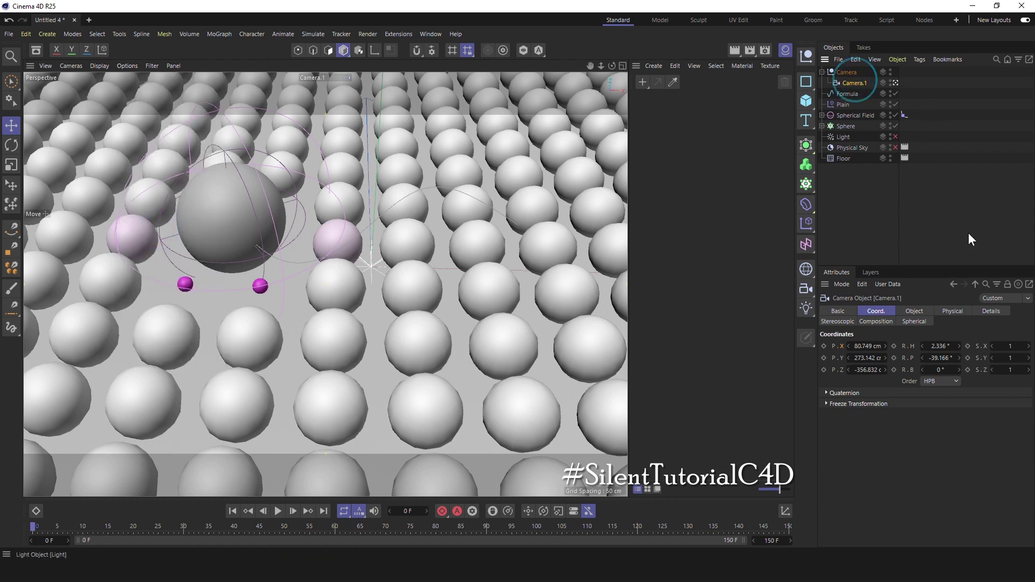
pyautogui.click(954, 311)
pyautogui.click(919, 356)
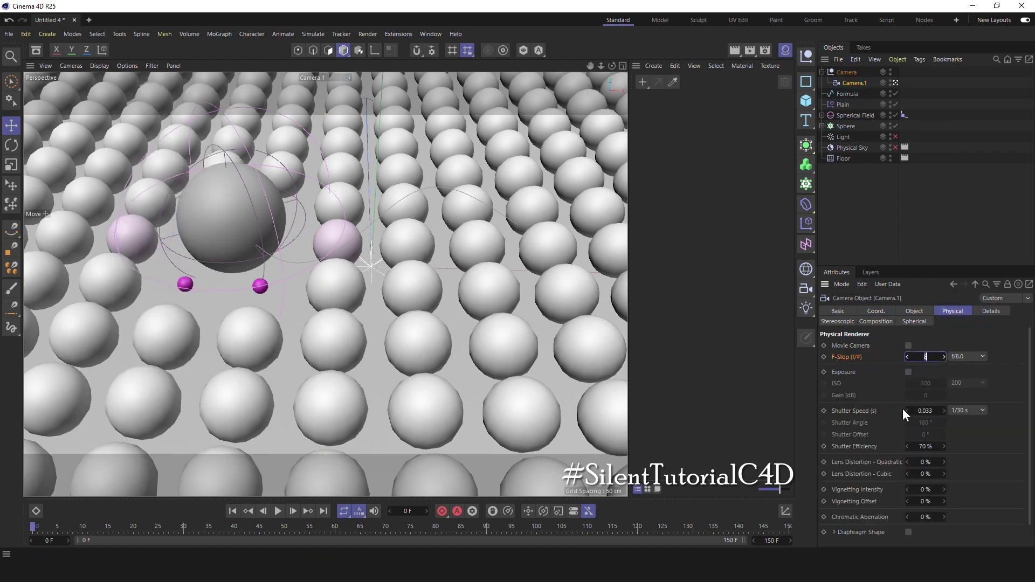
pyautogui.write('0.2')
pyautogui.press('Return')
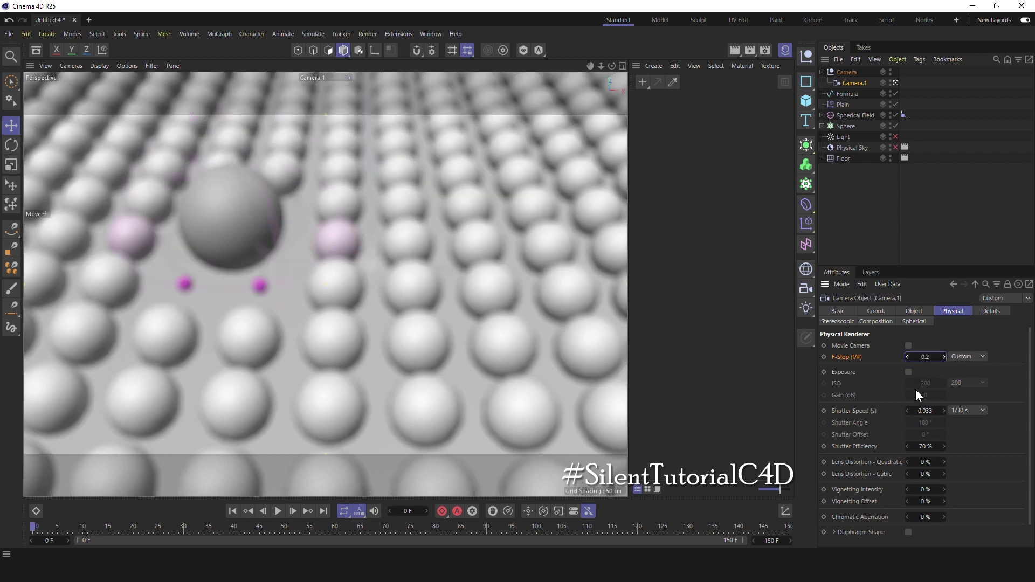
# Step: Set Main Sphere as Camera.1's Focus Object
pyautogui.click(914, 312)
pyautogui.click(839, 486)
pyautogui.click(822, 115)
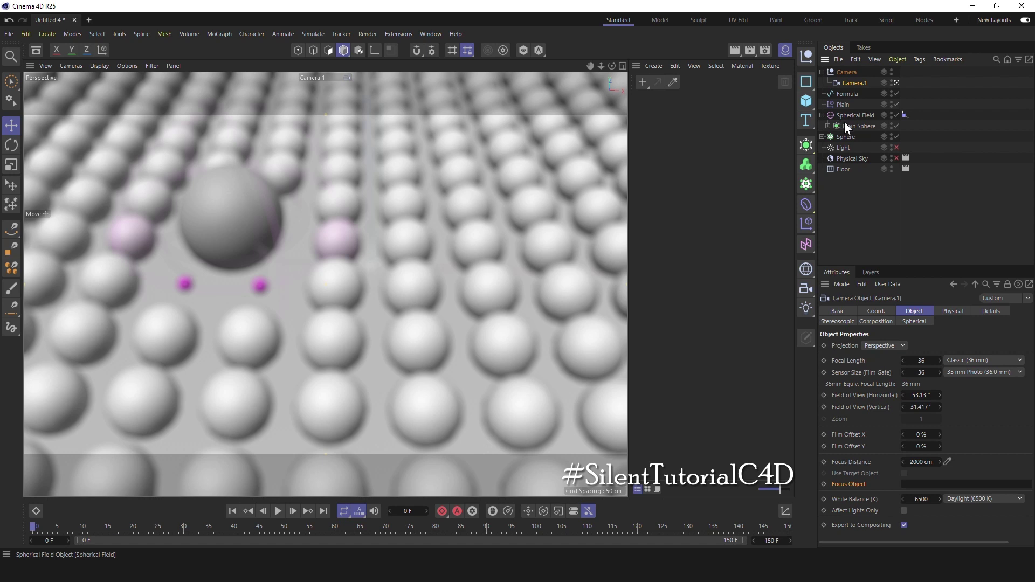
pyautogui.moveTo(857, 126); pyautogui.dragTo(927, 485)
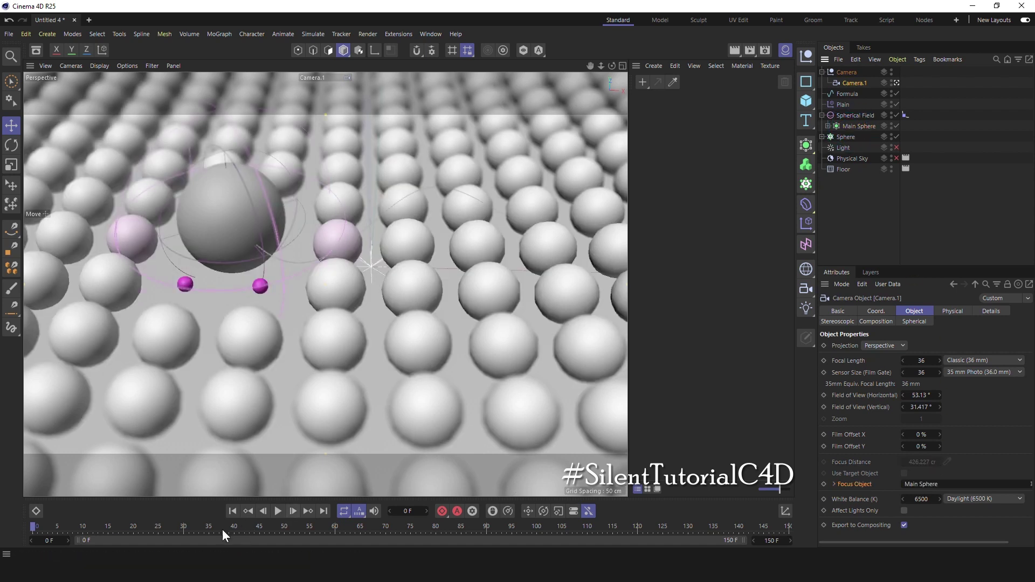
# Step: Scrub through the animation to check the depth-of-field blur, then deselect the camera
pyautogui.moveTo(31, 531); pyautogui.dragTo(344, 537)
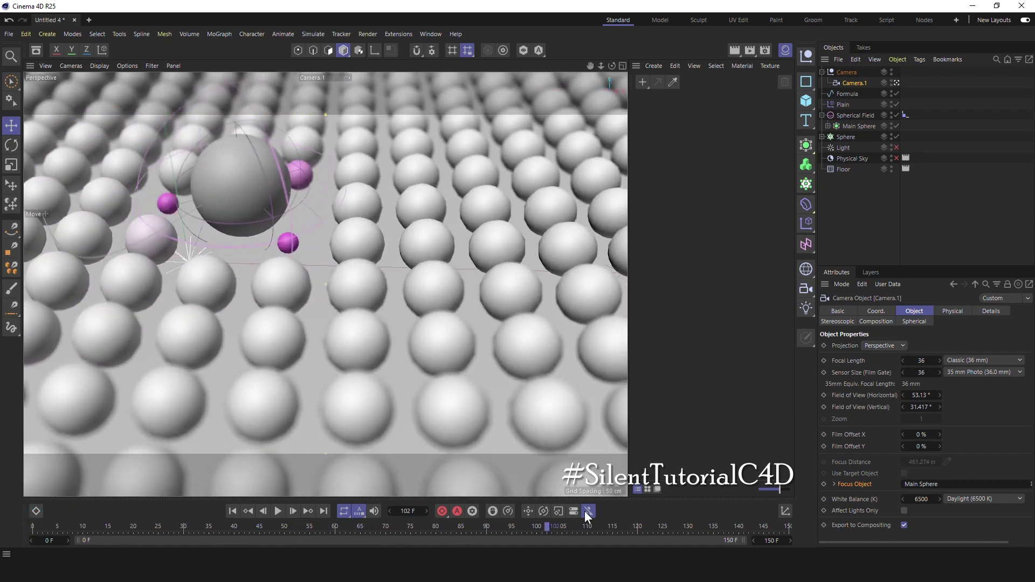
pyautogui.moveTo(345, 536); pyautogui.dragTo(582, 533)
pyautogui.keyDown('alt'); pyautogui.moveTo(324, 236); pyautogui.dragTo(328, 296, button='middle'); pyautogui.keyUp('alt')
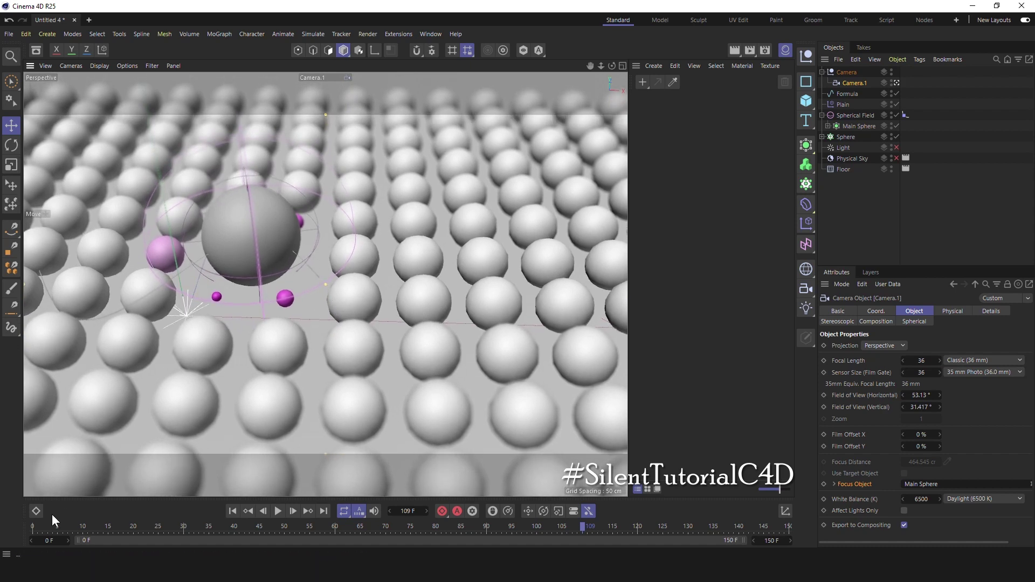
pyautogui.moveTo(35, 527)
pyautogui.mouseDown()
pyautogui.moveTo(14, 534)
pyautogui.moveTo(662, 534)
pyautogui.mouseUp()
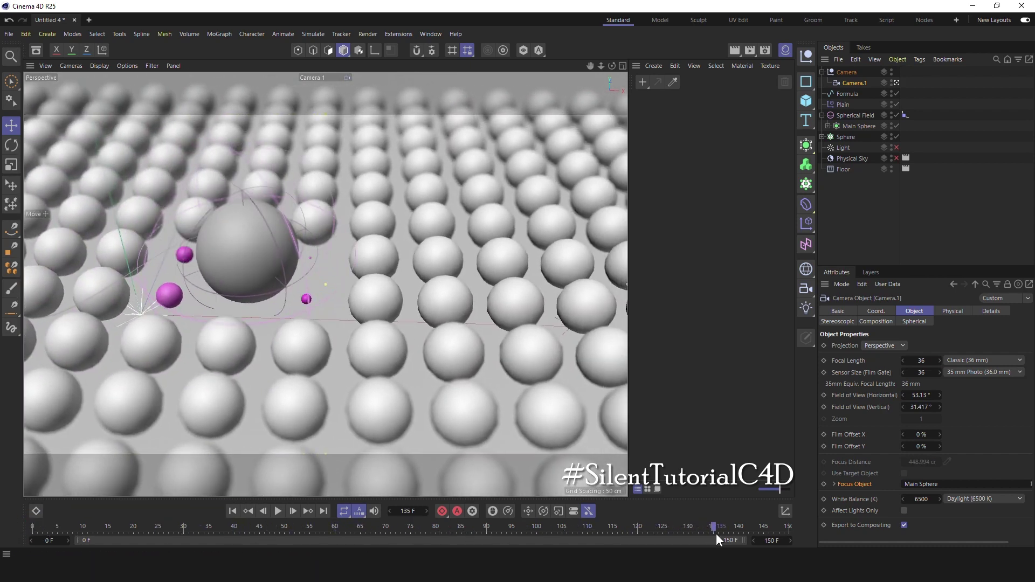
pyautogui.moveTo(717, 536)
pyautogui.mouseDown()
pyautogui.moveTo(874, 538)
pyautogui.moveTo(5, 530)
pyautogui.mouseUp()
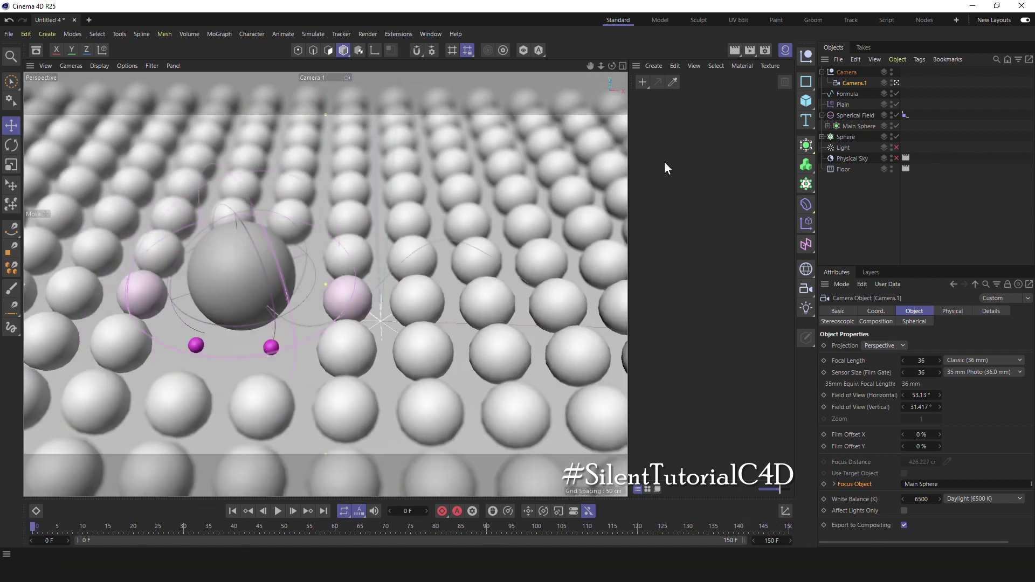
pyautogui.click(664, 158)
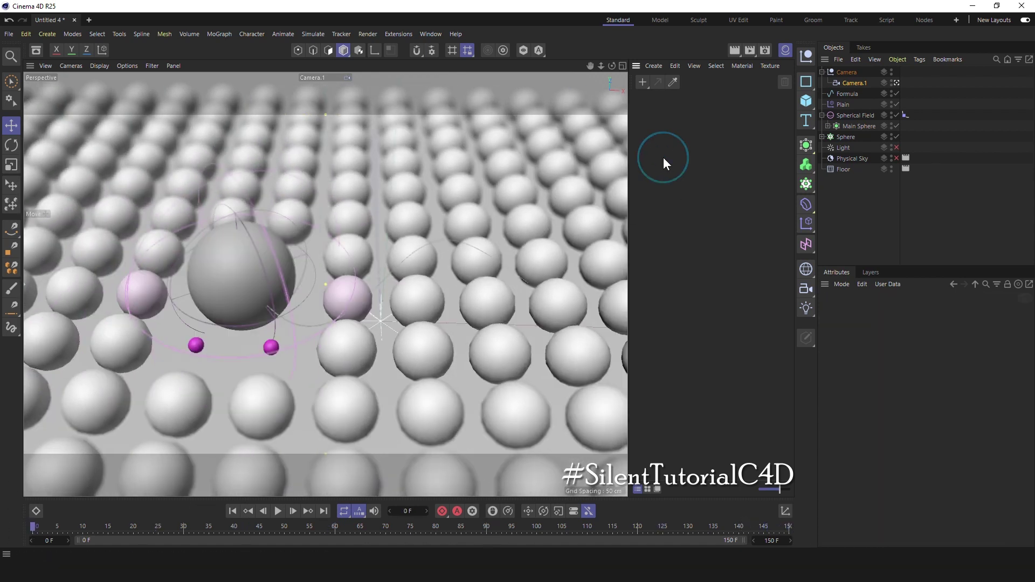
# Step: Create a new material named BG with orange colour at saturation 100% and brightness 100%
pyautogui.doubleClick(663, 158)
pyautogui.doubleClick(641, 102)
pyautogui.write('BG')
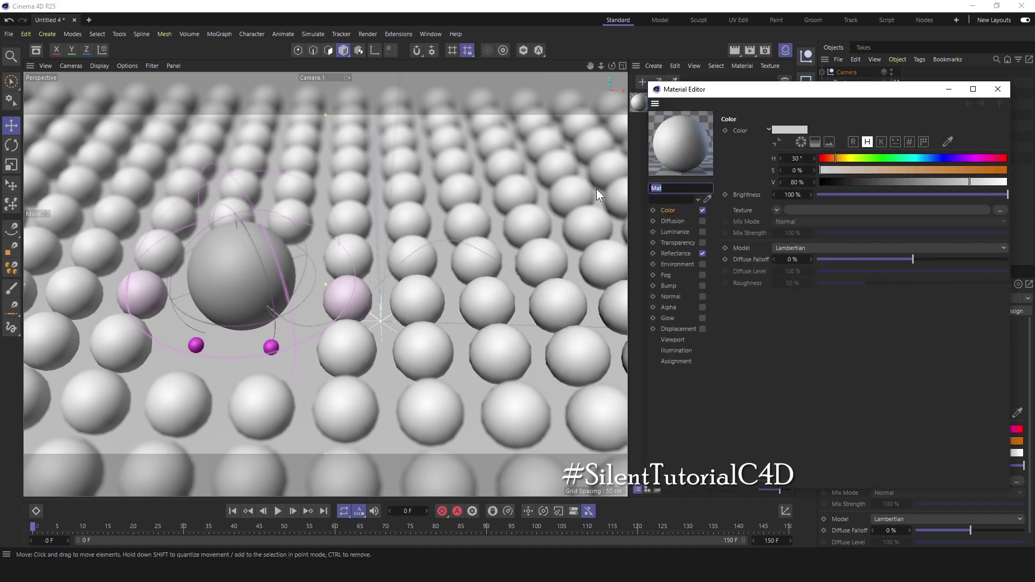
pyautogui.press('Return')
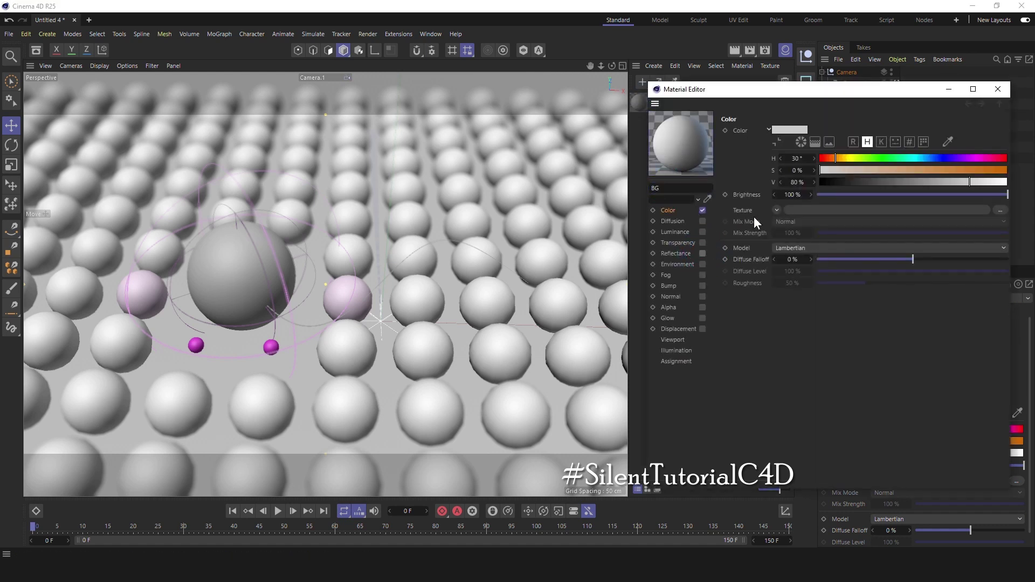
pyautogui.click(796, 158)
pyautogui.press('Tab')
pyautogui.write('100')
pyautogui.press('Tab')
pyautogui.write('100')
pyautogui.press('Return')
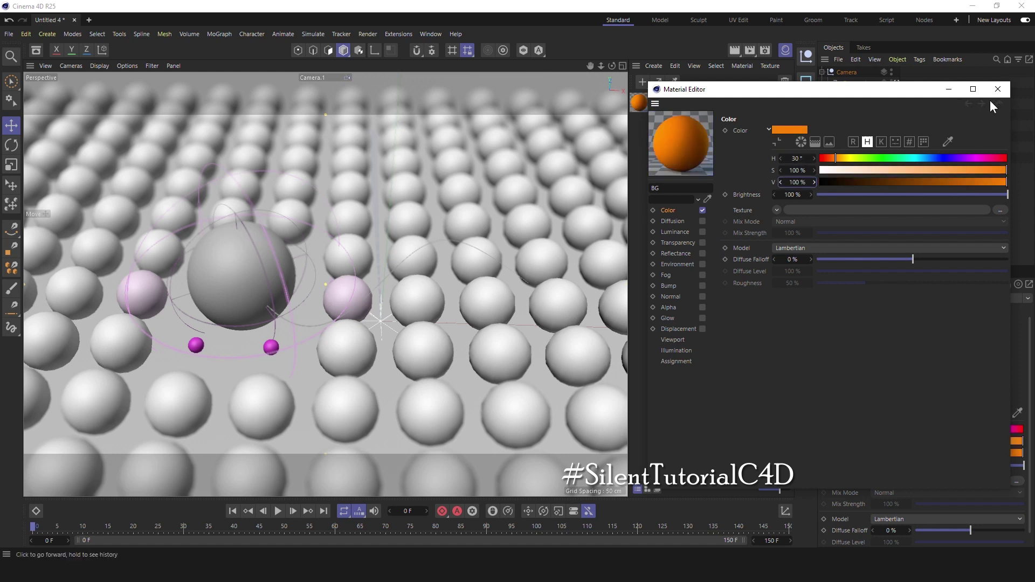
# Step: Apply the BG material to the Floor and add a second new material
pyautogui.click(997, 89)
pyautogui.moveTo(637, 108); pyautogui.dragTo(844, 171)
pyautogui.doubleClick(698, 152)
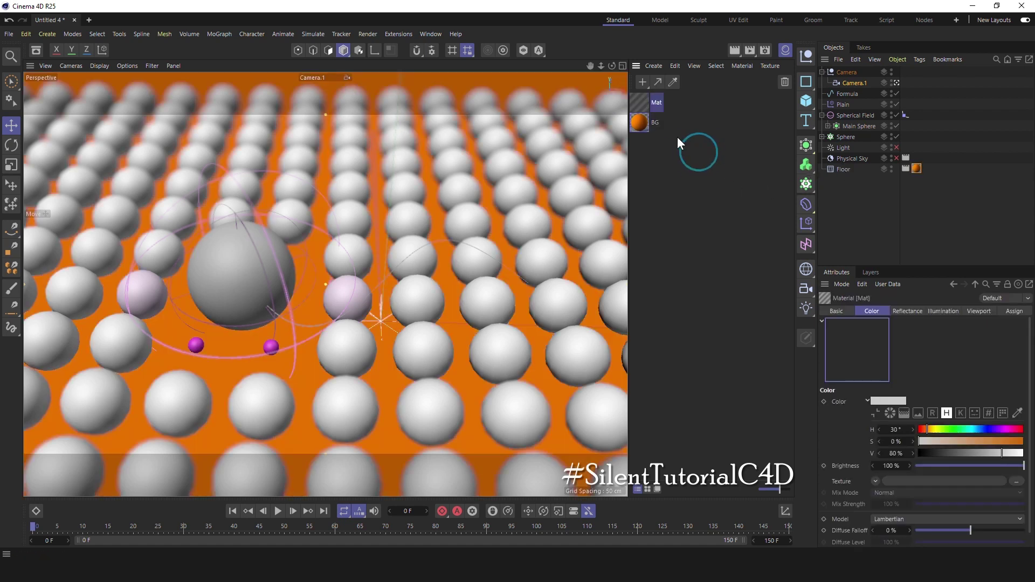
pyautogui.doubleClick(643, 101)
# Step: Rename the second material CLoner and set its colour to saturation 50%, brightness 100%
pyautogui.doubleClick(677, 191)
pyautogui.write('CLone')
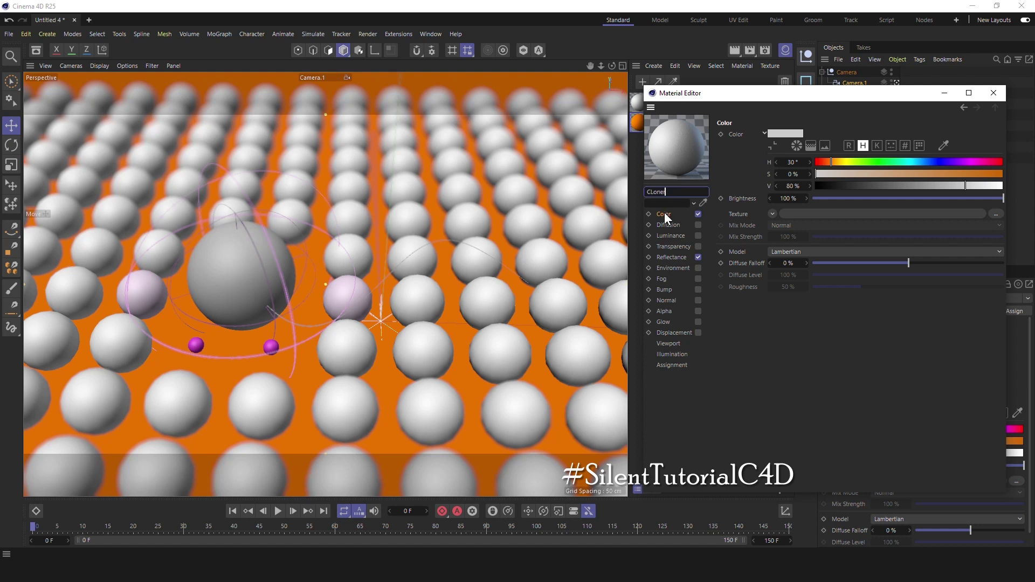
pyautogui.click(666, 216)
pyautogui.doubleClick(795, 163)
pyautogui.press('Tab')
pyautogui.write('50')
pyautogui.press('Tab')
pyautogui.write('100')
pyautogui.press('Return')
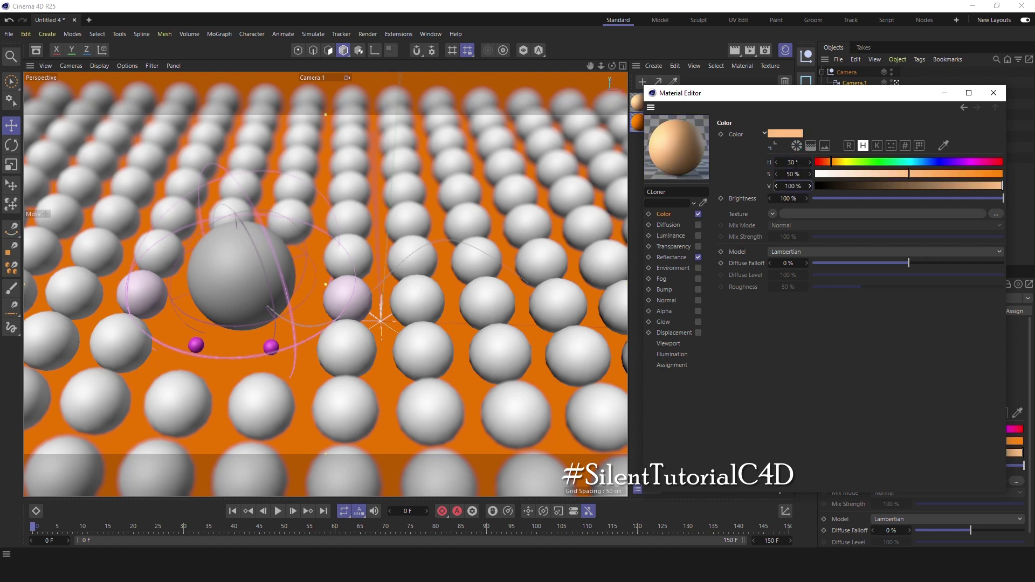
# Step: Enable Luminance with hue 30, saturation 100% and brightness 100%, and turn on Bump
pyautogui.click(697, 236)
pyautogui.doubleClick(788, 163)
pyautogui.write('30')
pyautogui.press('Tab')
pyautogui.write('100')
pyautogui.press('Tab')
pyautogui.write('100')
pyautogui.press('Return')
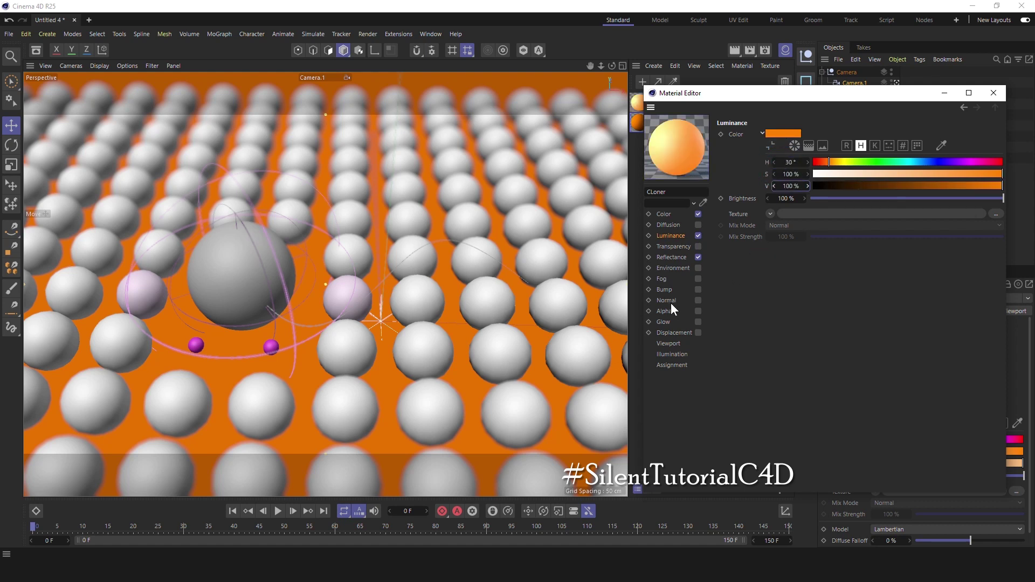
pyautogui.click(664, 290)
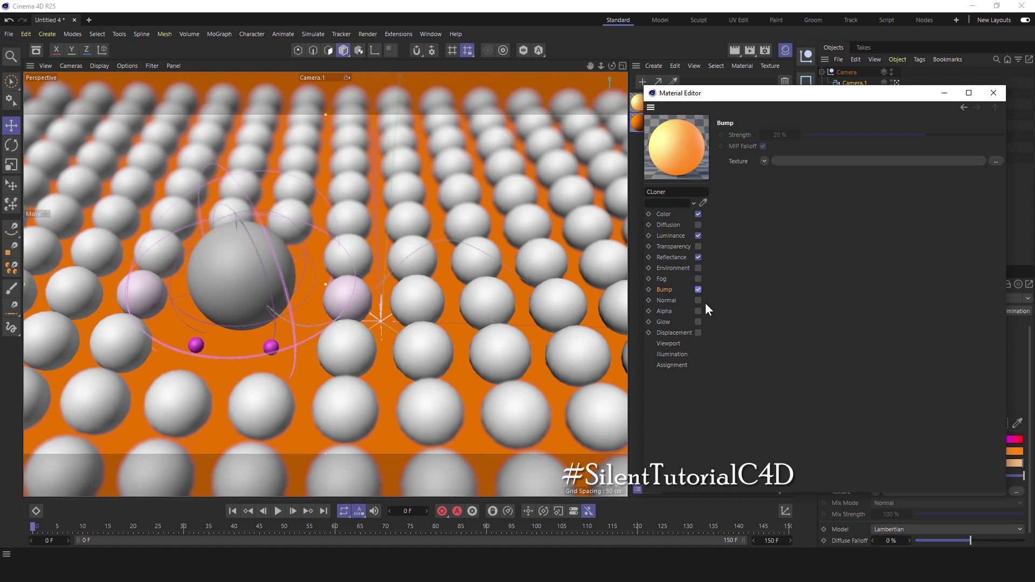
pyautogui.click(764, 161)
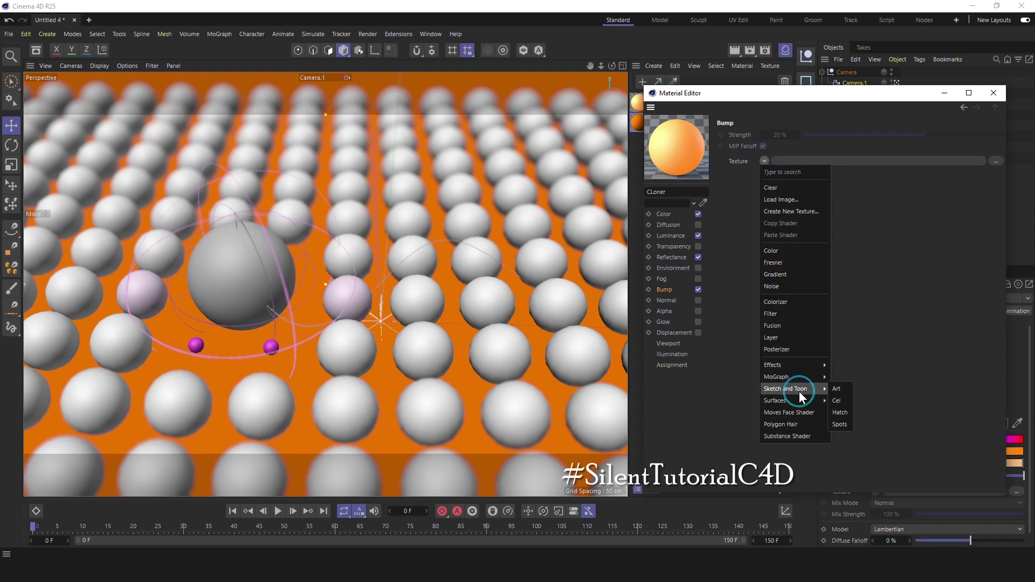
pyautogui.moveTo(775, 400)
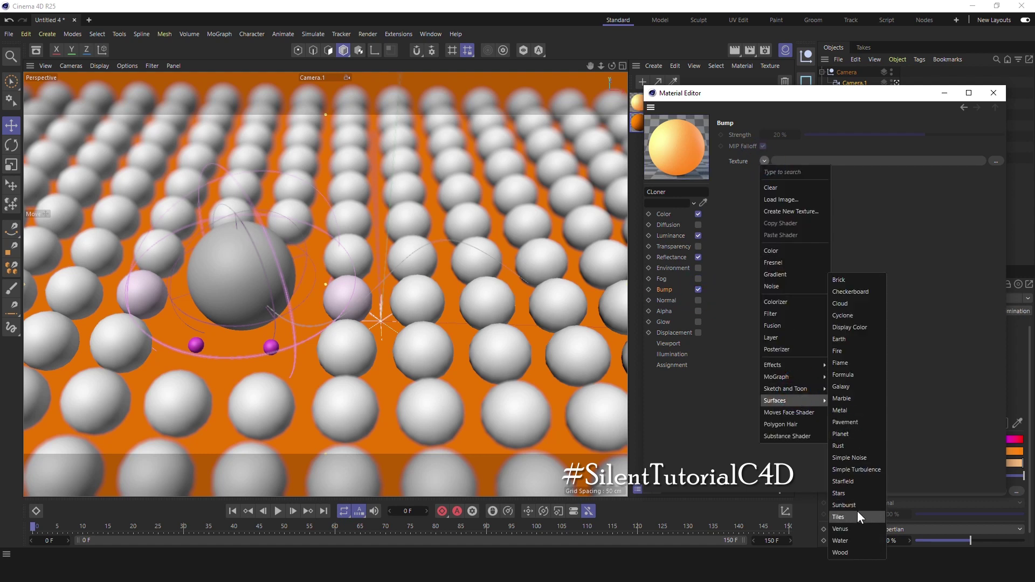
# Step: Use a Tiles shader as the bump texture and set Tiles Color 1 to white
pyautogui.click(856, 517)
pyautogui.click(765, 182)
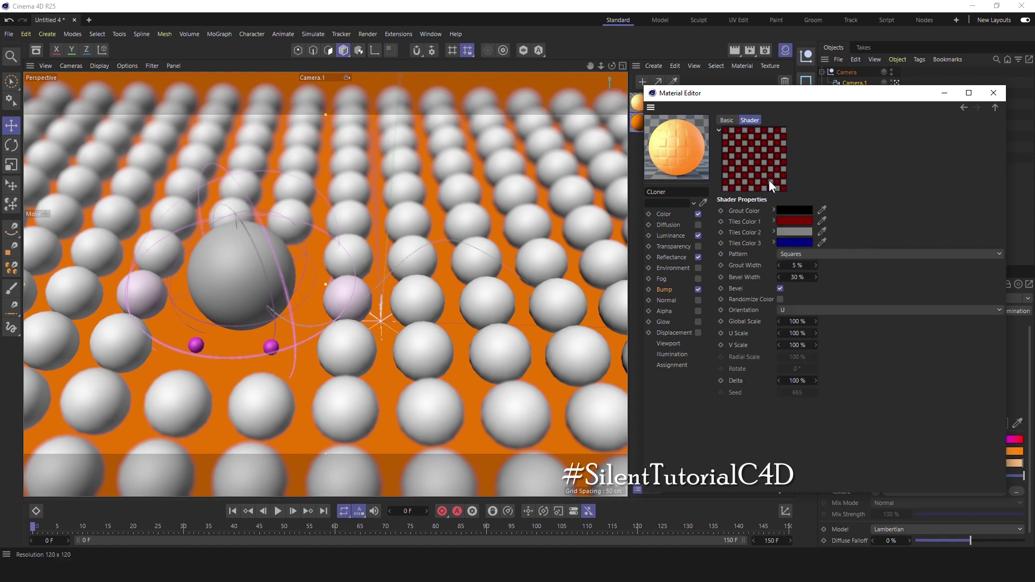
pyautogui.click(773, 221)
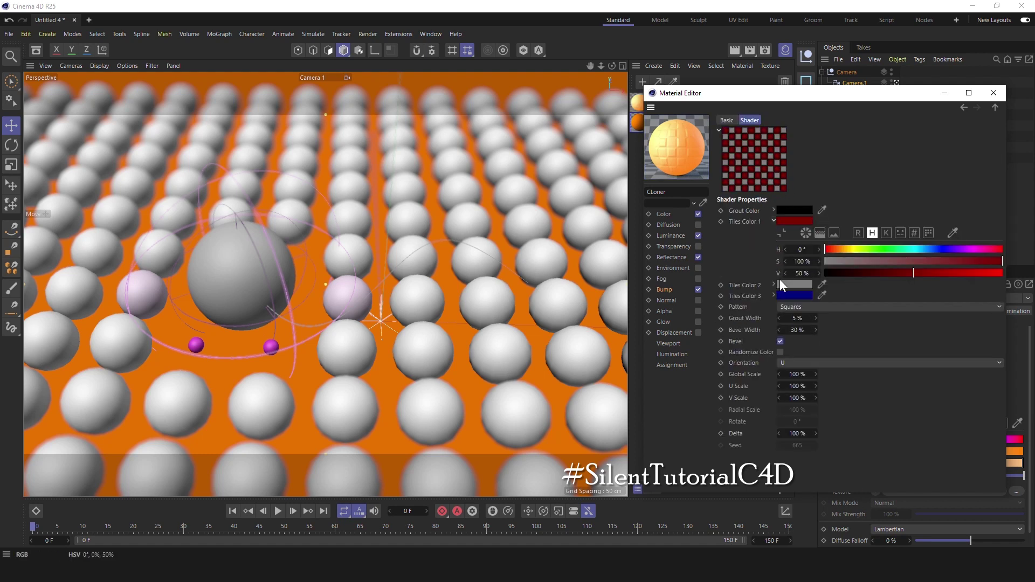
pyautogui.doubleClick(792, 261)
pyautogui.write('0')
pyautogui.press('Tab')
pyautogui.write('100')
pyautogui.press('Return')
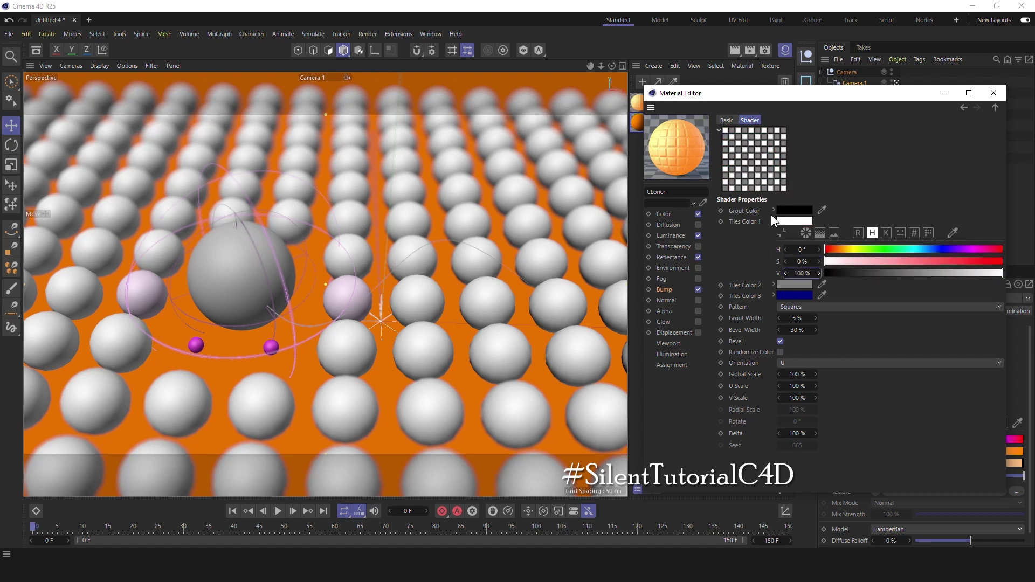
pyautogui.click(773, 220)
# Step: Set Tiles Color 2 and Tiles Color 3 to white
pyautogui.click(773, 232)
pyautogui.doubleClick(801, 260)
pyautogui.doubleClick(800, 284)
pyautogui.write('100')
pyautogui.press('Return')
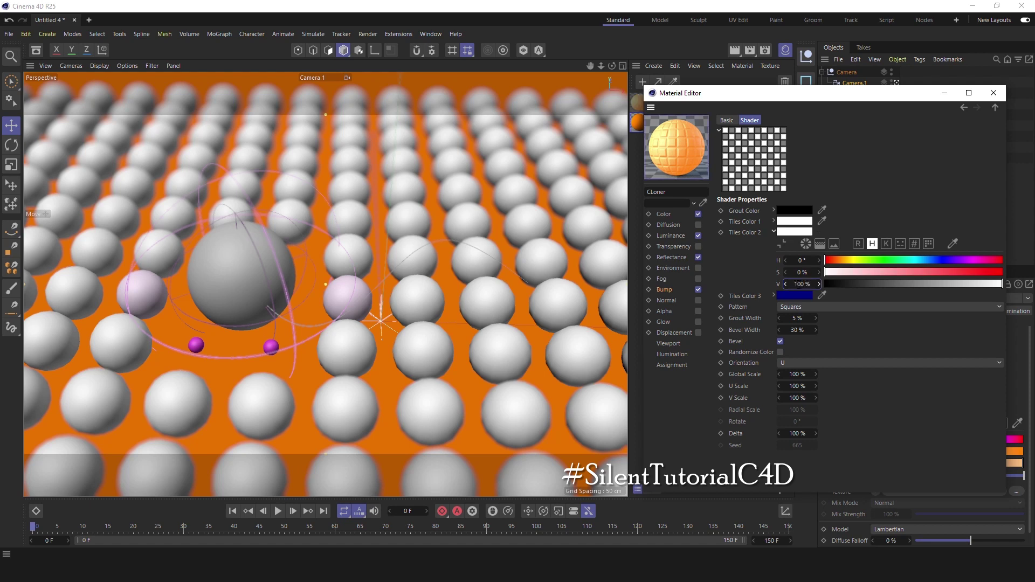
pyautogui.click(774, 232)
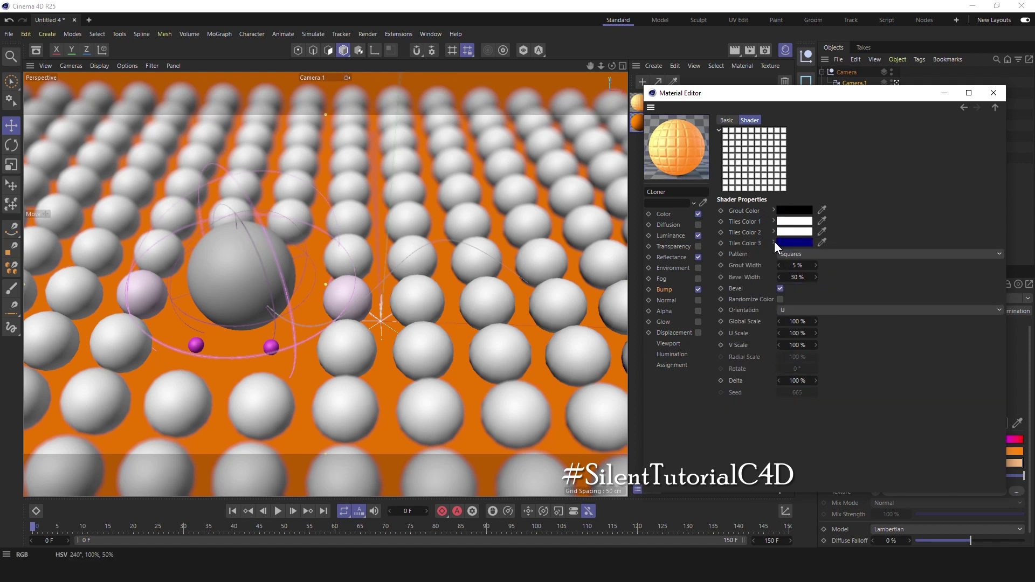
pyautogui.click(774, 242)
pyautogui.doubleClick(801, 271)
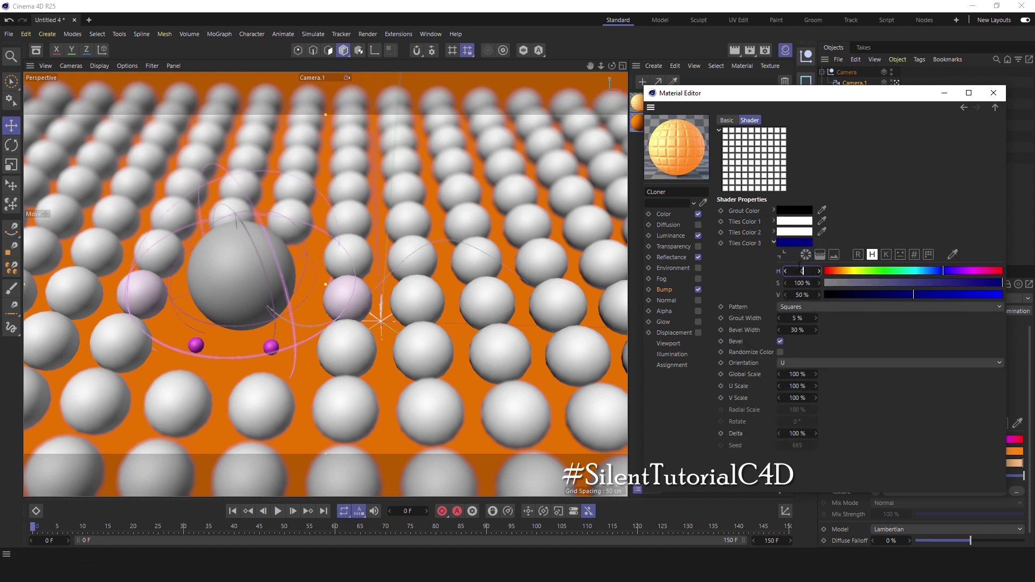
pyautogui.press('Tab')
pyautogui.write('0')
pyautogui.press('Tab')
pyautogui.write('100')
pyautogui.press('Return')
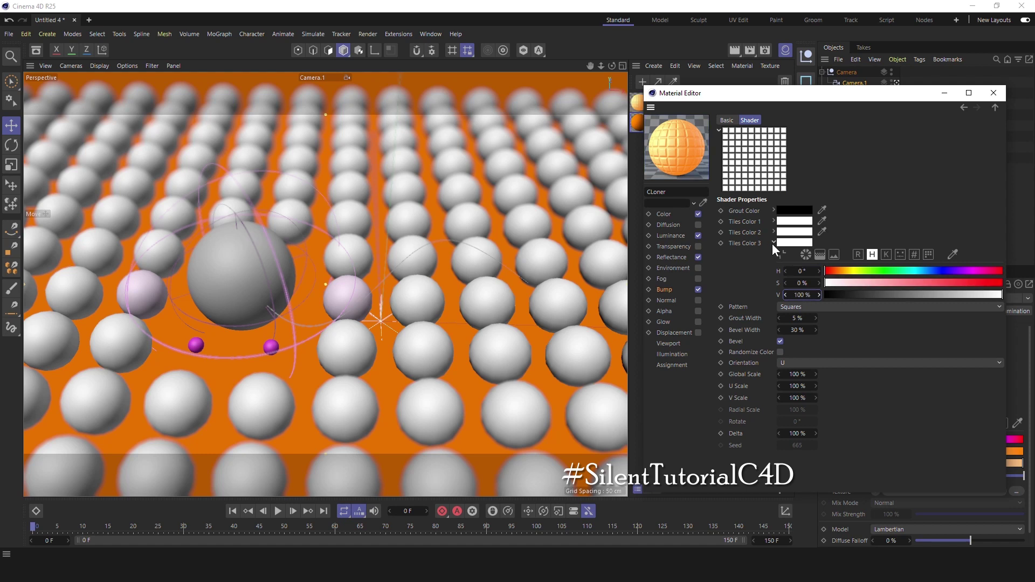
pyautogui.click(773, 243)
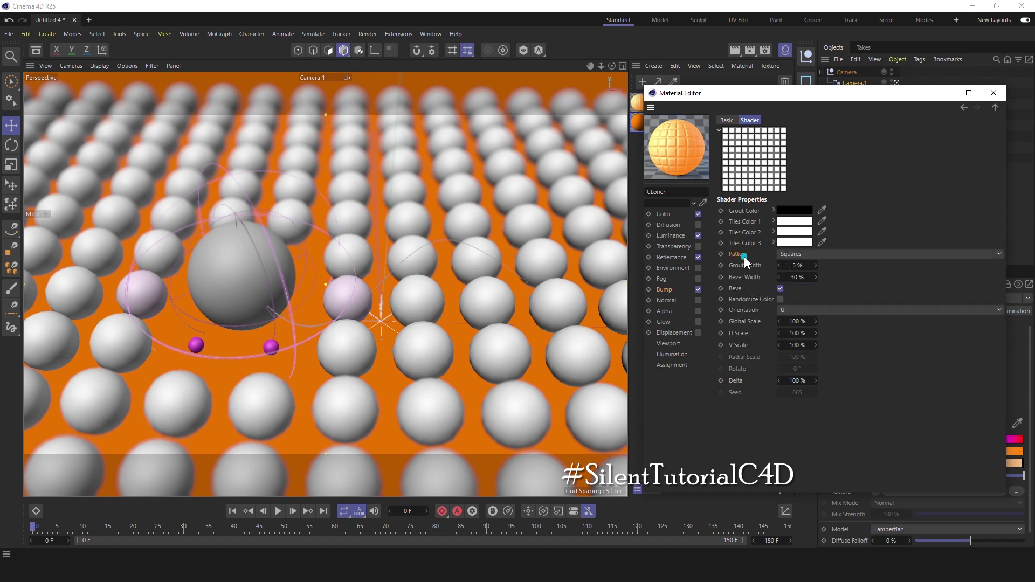
# Step: Switch the tile pattern to Random with a Global Scale of 75%
pyautogui.click(799, 254)
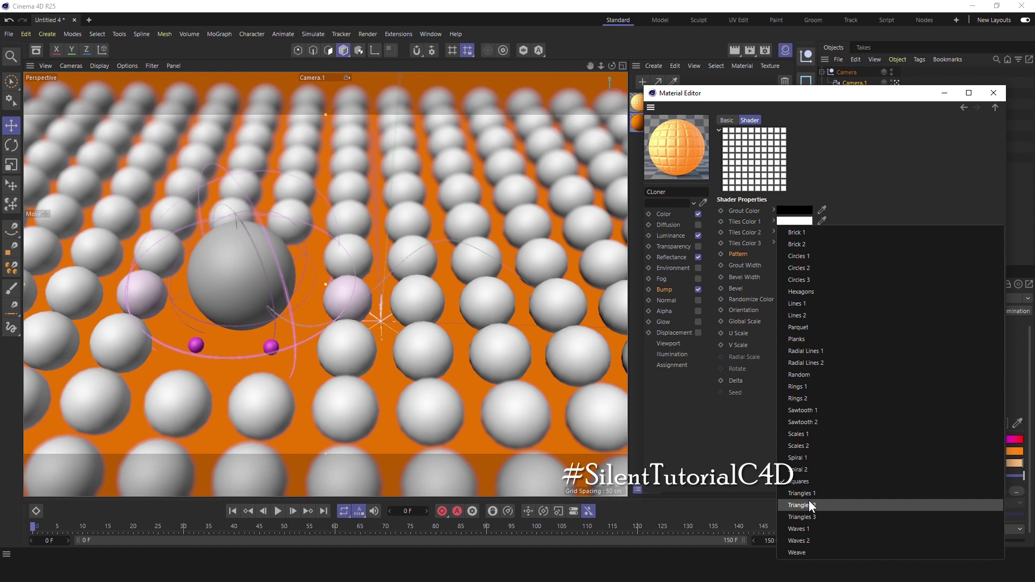
pyautogui.click(805, 374)
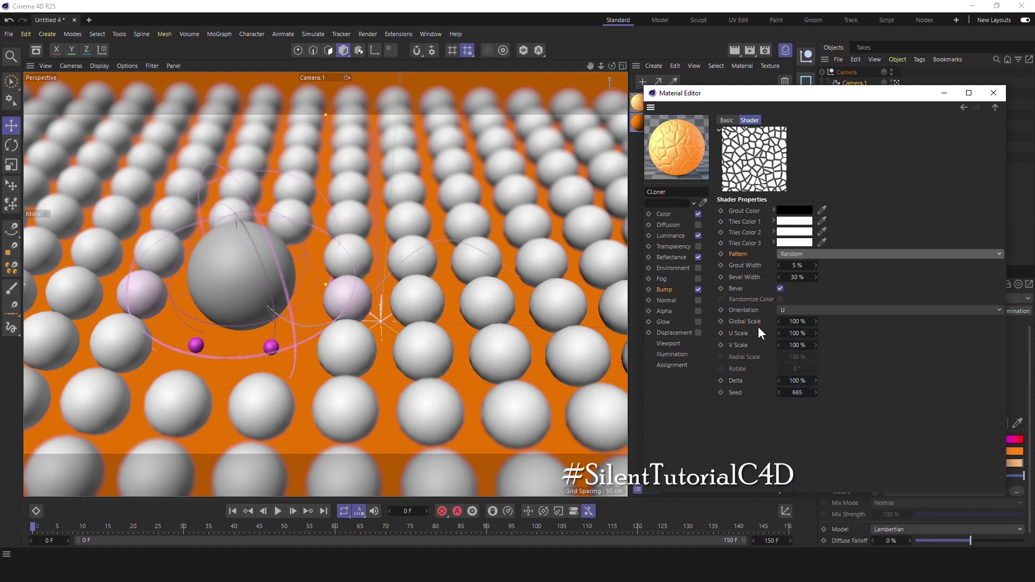
pyautogui.doubleClick(788, 321)
pyautogui.write('7')
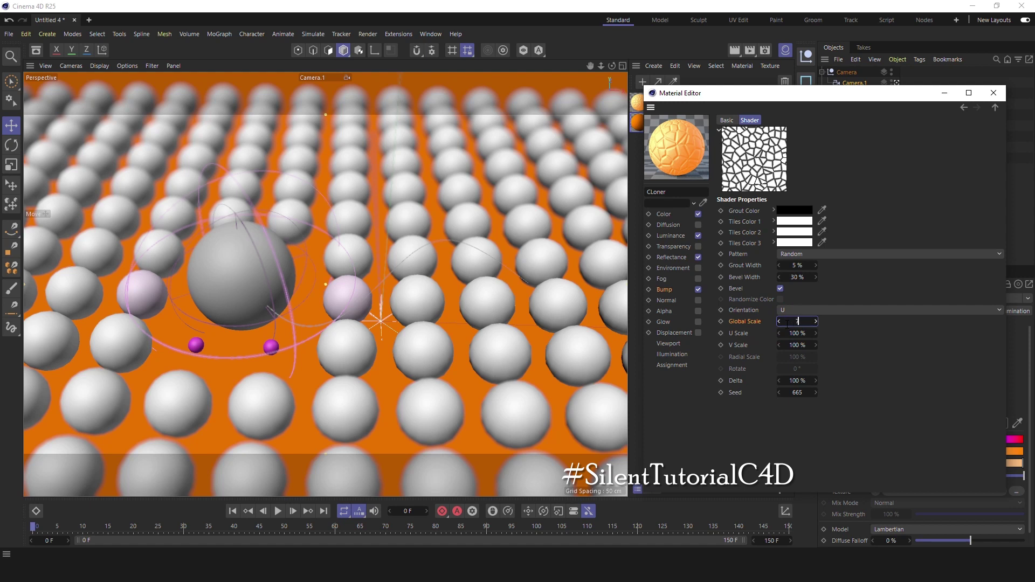
pyautogui.write('5')
pyautogui.press('Tab')
pyautogui.write('75')
pyautogui.press('Tab')
pyautogui.write('75')
pyautogui.press('Return')
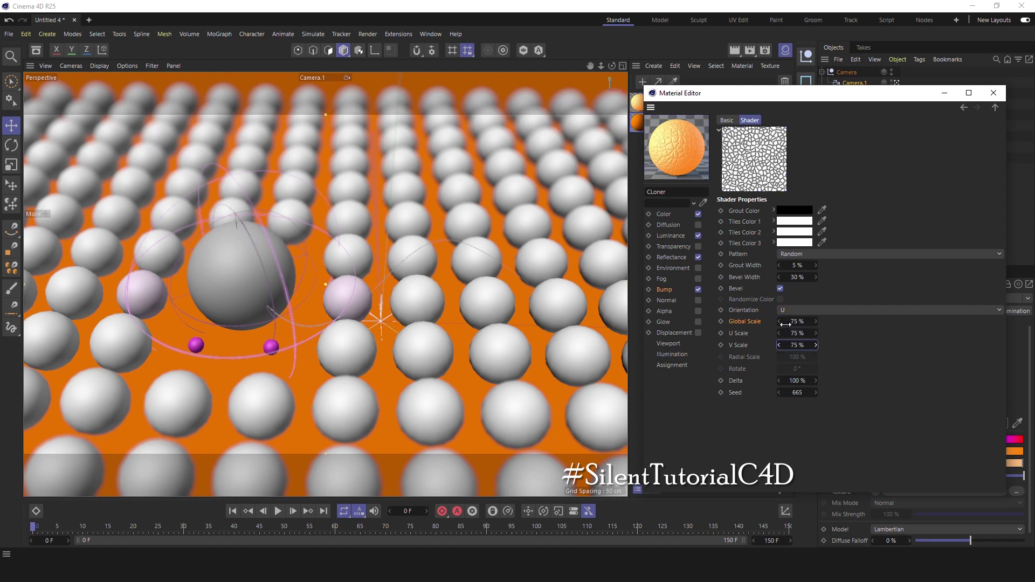
pyautogui.click(665, 290)
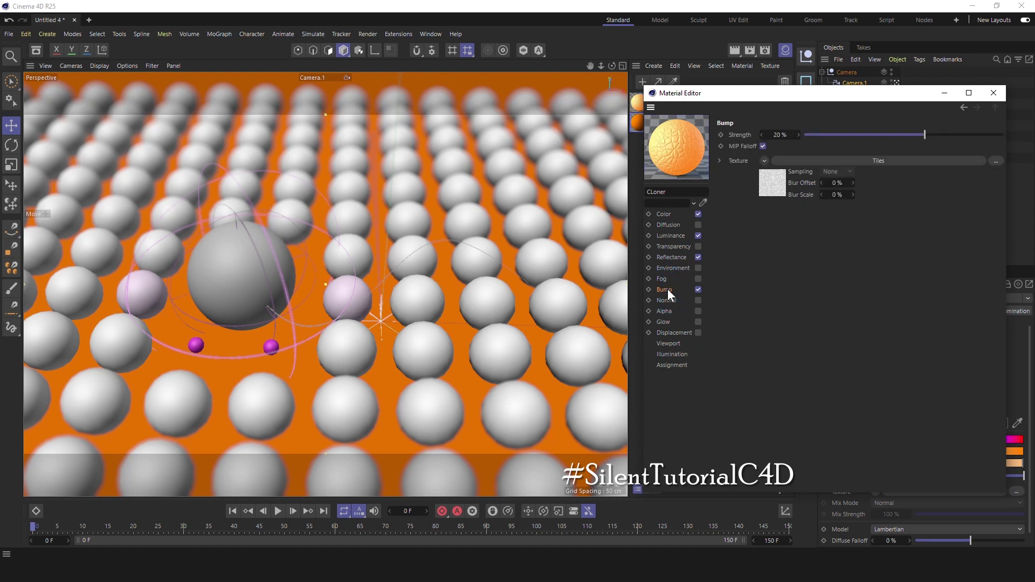
# Step: Apply the CLoner material to the cloner's child Sphere and add a new material
pyautogui.click(993, 92)
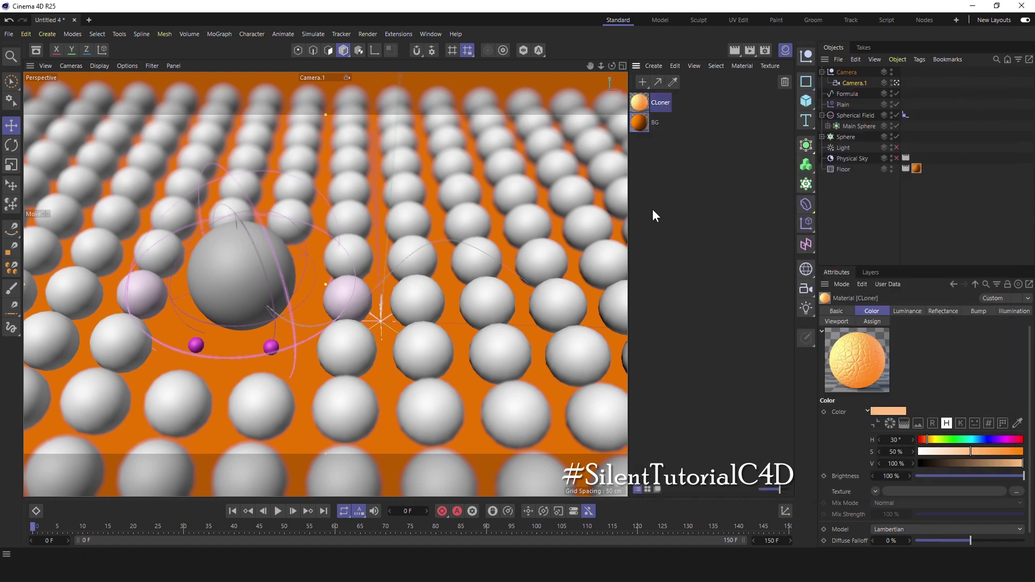
pyautogui.click(822, 137)
pyautogui.moveTo(639, 102); pyautogui.dragTo(850, 149)
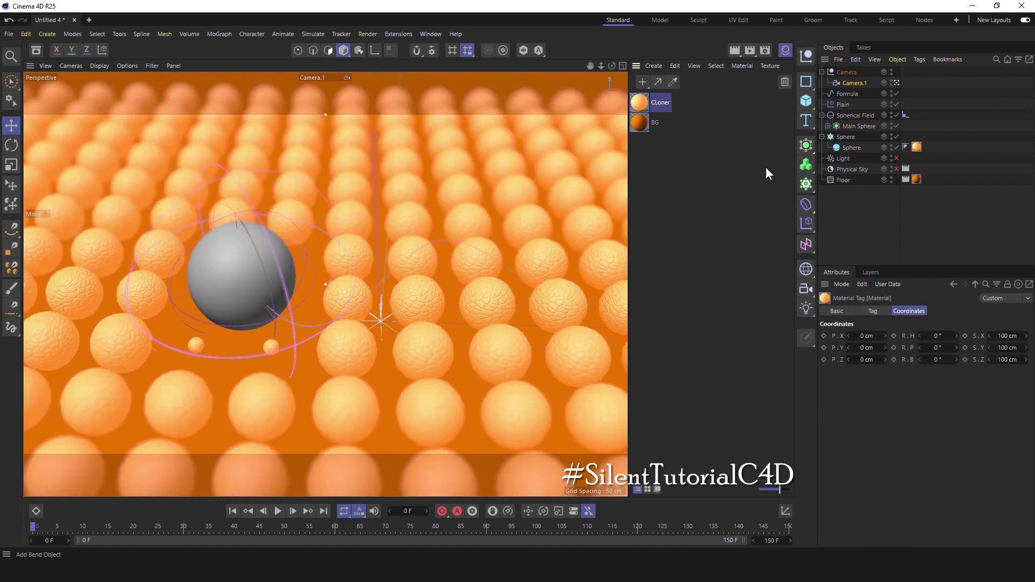
pyautogui.doubleClick(709, 144)
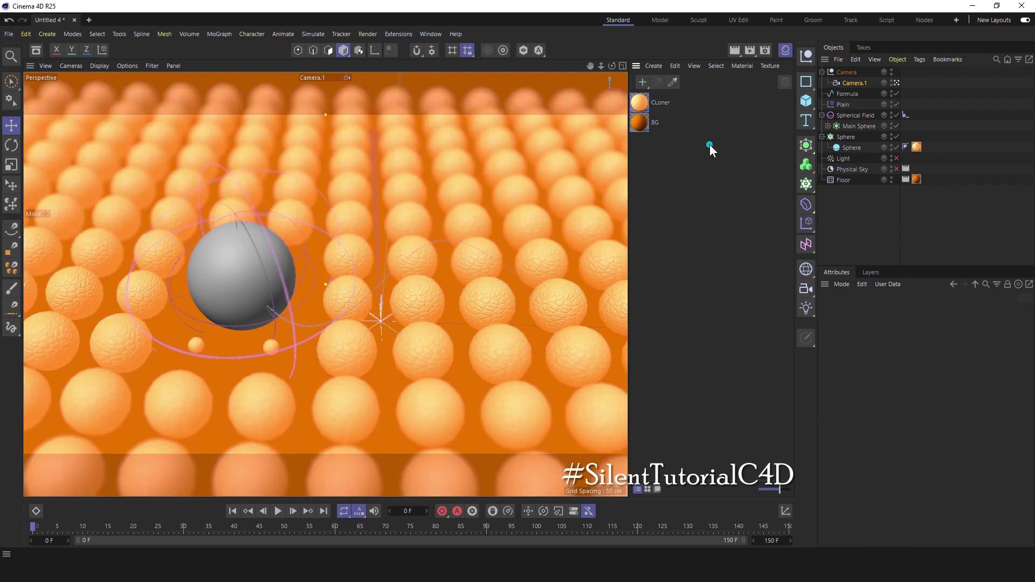
# Step: Load a Checkerboard into the new material's Color with U frequency 0 and V frequency 2.5
pyautogui.doubleClick(640, 101)
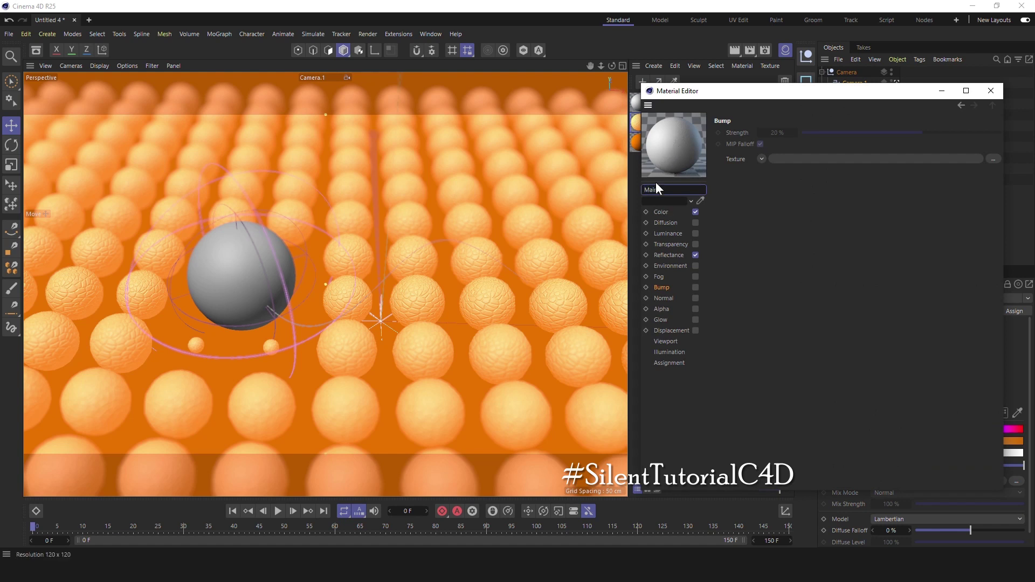
pyautogui.click(659, 211)
pyautogui.click(770, 210)
pyautogui.moveTo(781, 451)
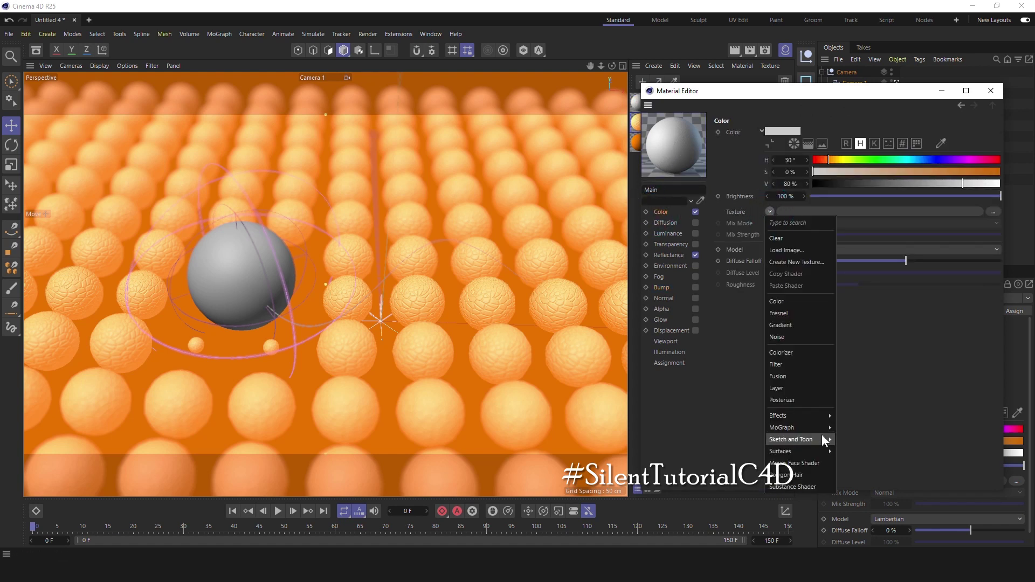
pyautogui.click(857, 291)
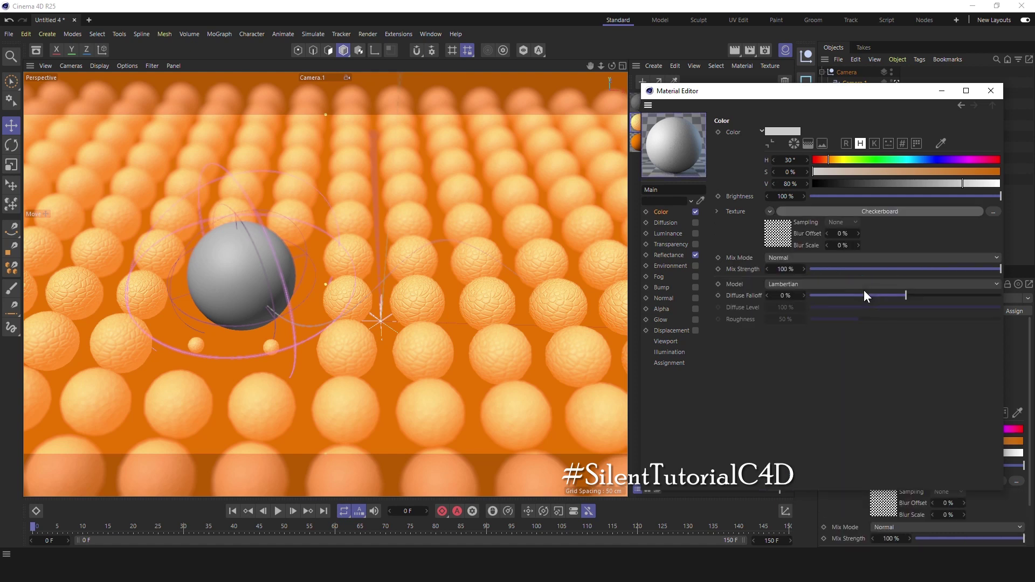
pyautogui.click(789, 231)
pyautogui.click(782, 243)
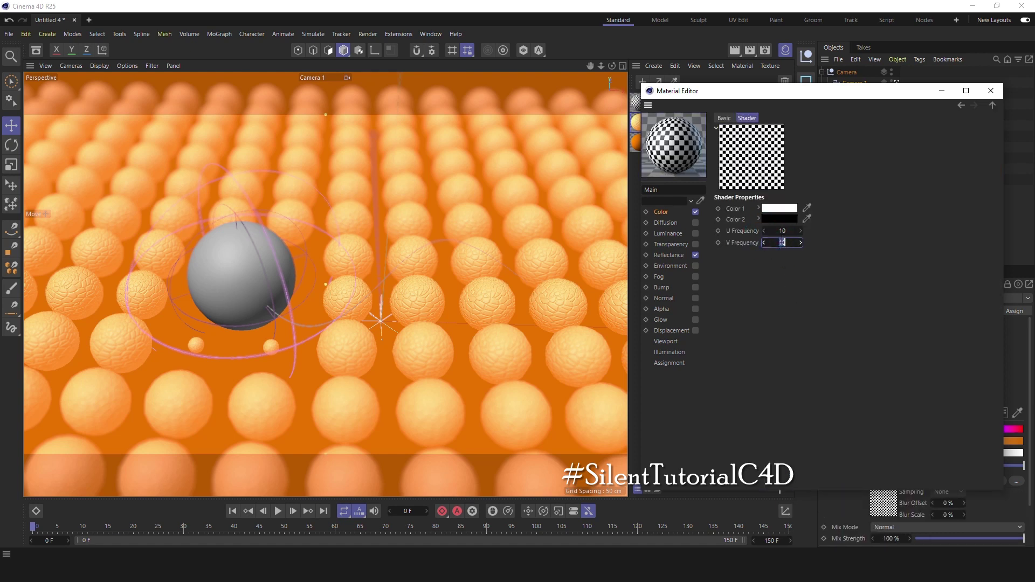
pyautogui.write('.5')
pyautogui.press('Return')
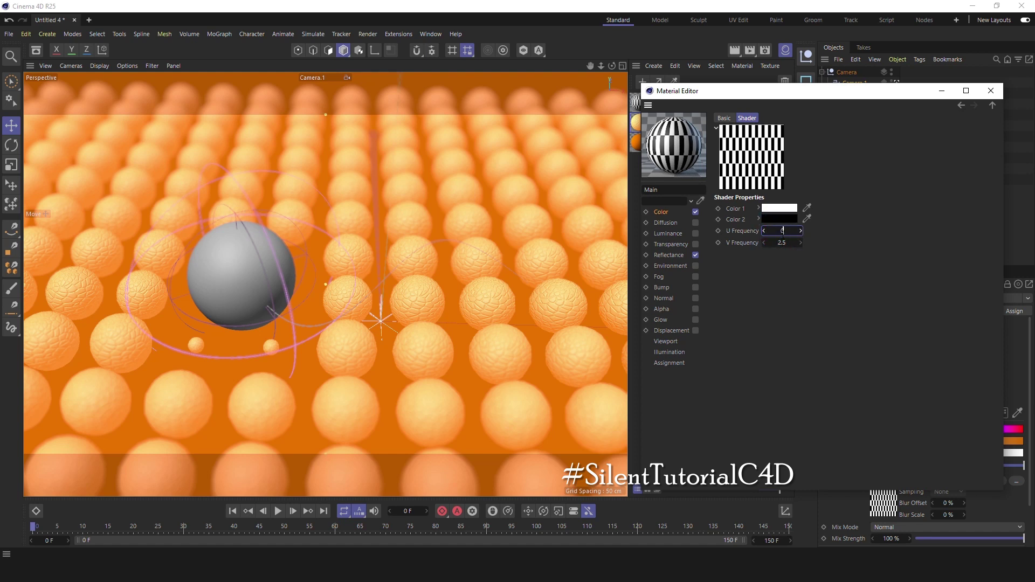
pyautogui.press('Return')
# Step: Make the checkerboard stripes fully saturated orange and dark brown
pyautogui.click(758, 208)
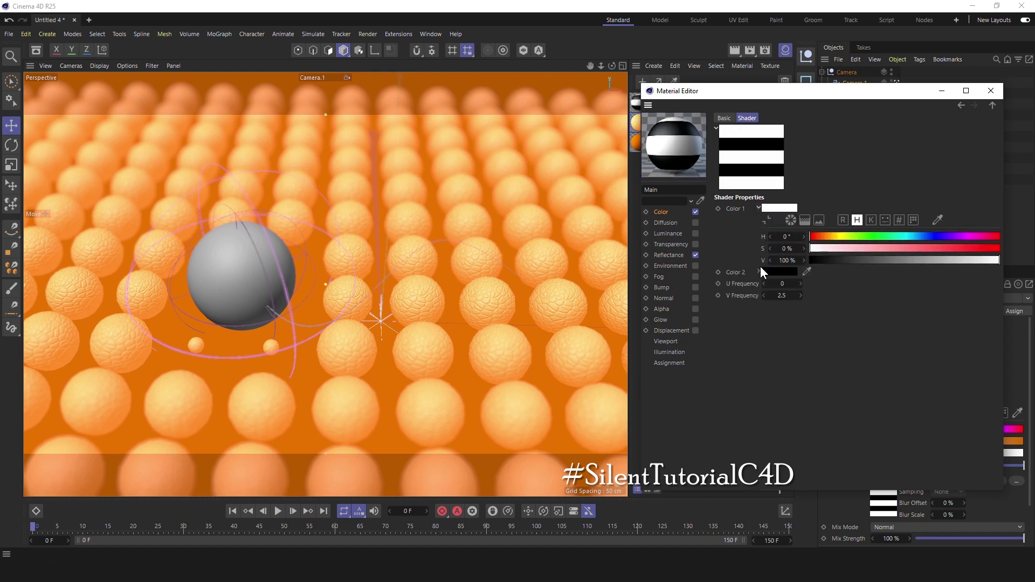
pyautogui.click(759, 270)
pyautogui.click(776, 236)
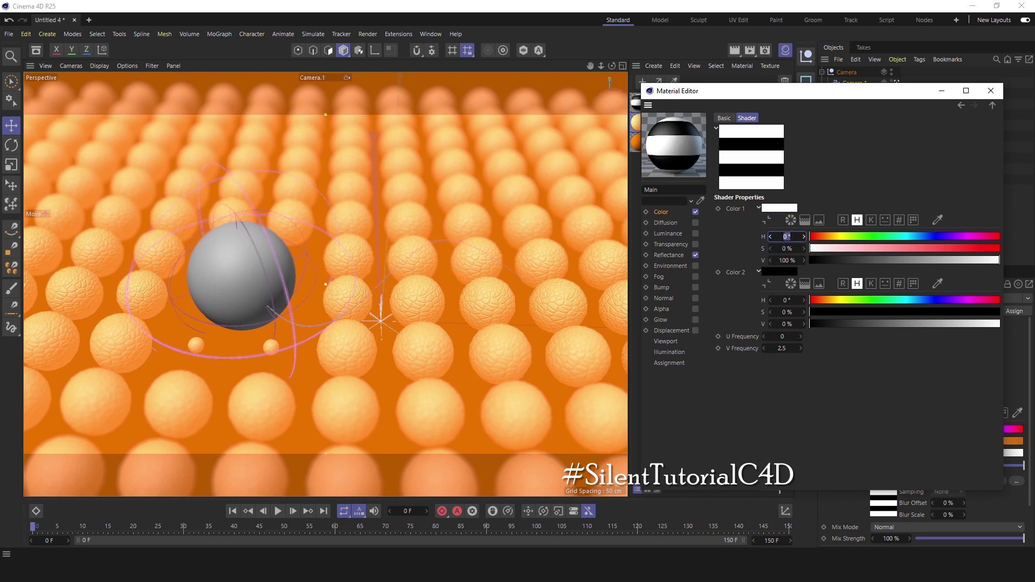
pyautogui.write('30')
pyautogui.press('Tab')
pyautogui.write('100')
pyautogui.press('Tab')
pyautogui.click(795, 301)
pyautogui.write('30')
pyautogui.press('Tab')
pyautogui.write('30')
pyautogui.press('Tab')
pyautogui.write('30')
pyautogui.press('Return')
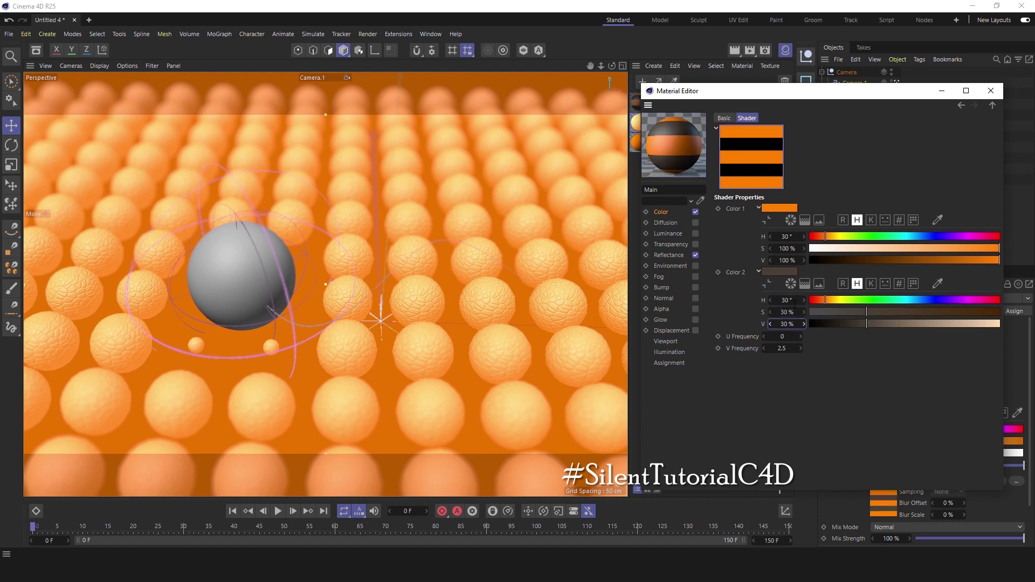
pyautogui.click(675, 210)
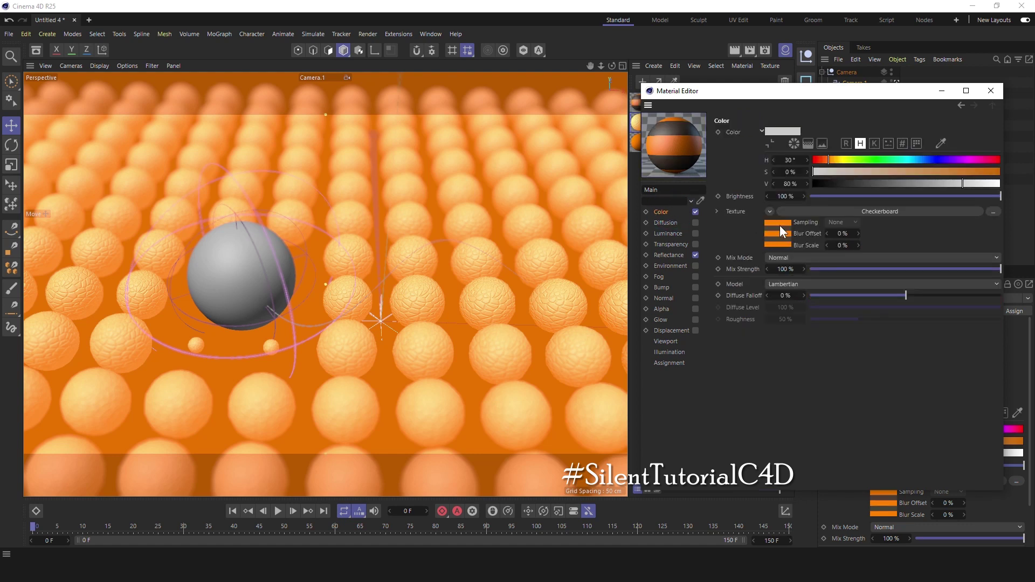
# Step: Enable Luminance with the striped checkerboard, setting its second colour's saturation to 0
pyautogui.click(676, 233)
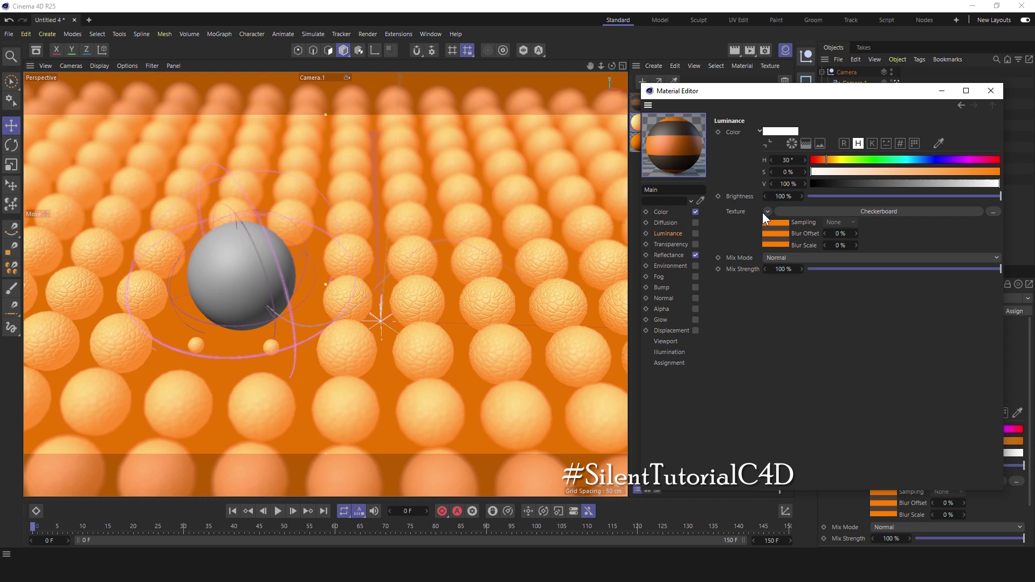
pyautogui.click(695, 234)
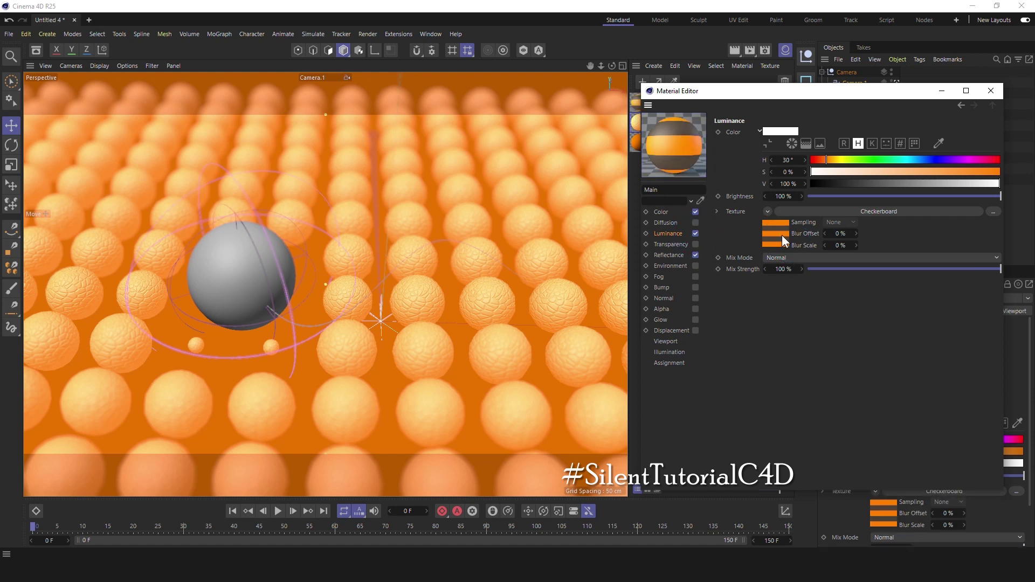
pyautogui.click(782, 241)
pyautogui.doubleClick(787, 312)
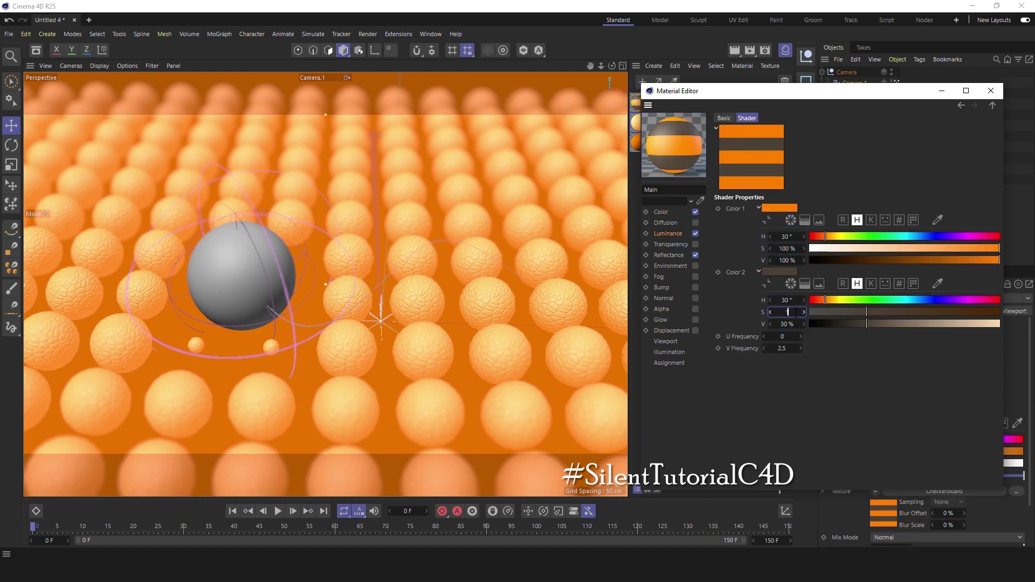
pyautogui.write('0')
pyautogui.press('Return')
pyautogui.click(675, 232)
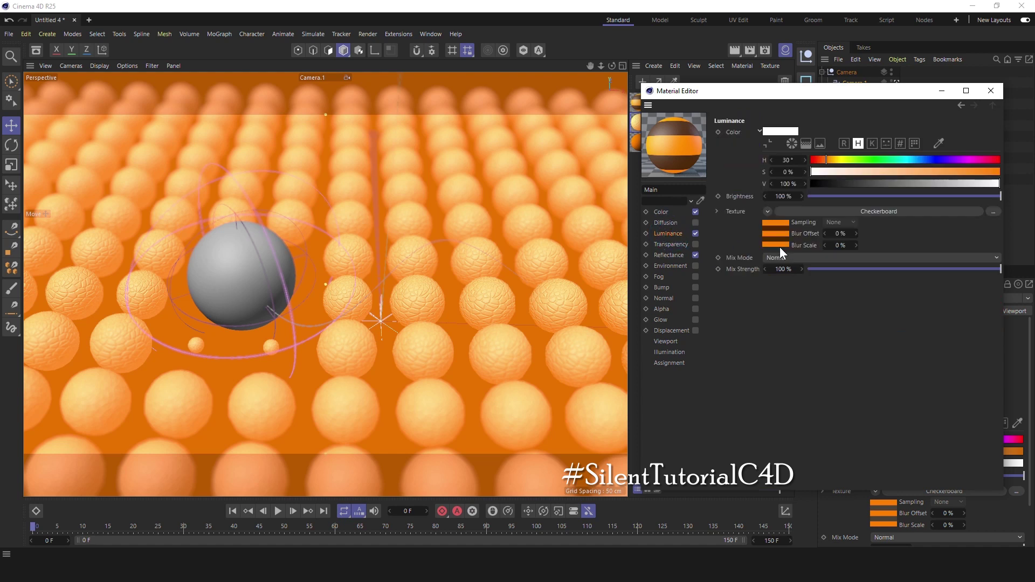
# Step: Enable Bump with a black-and-white checkerboard and close the material editor
pyautogui.click(661, 287)
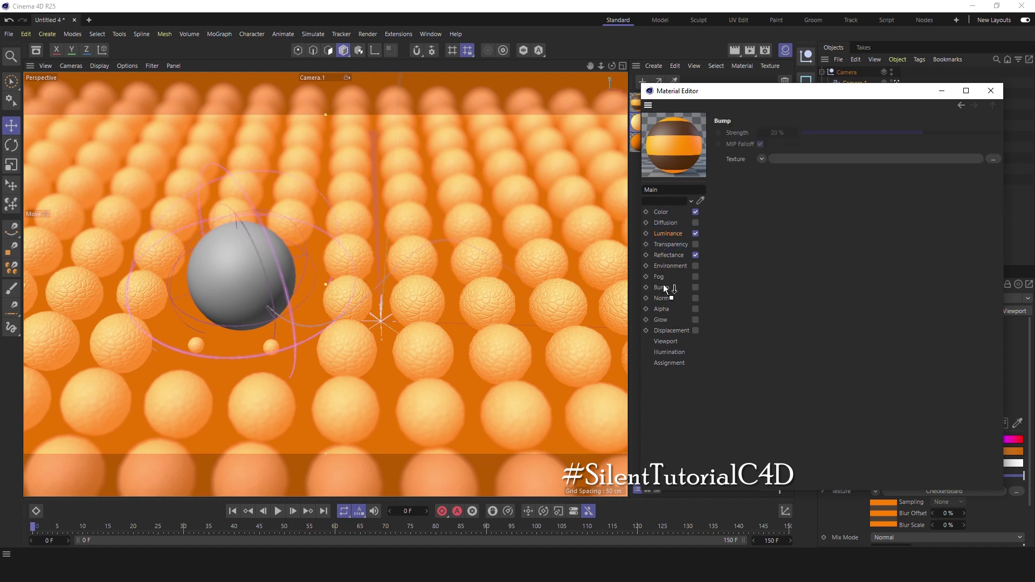
pyautogui.click(691, 287)
pyautogui.click(782, 158)
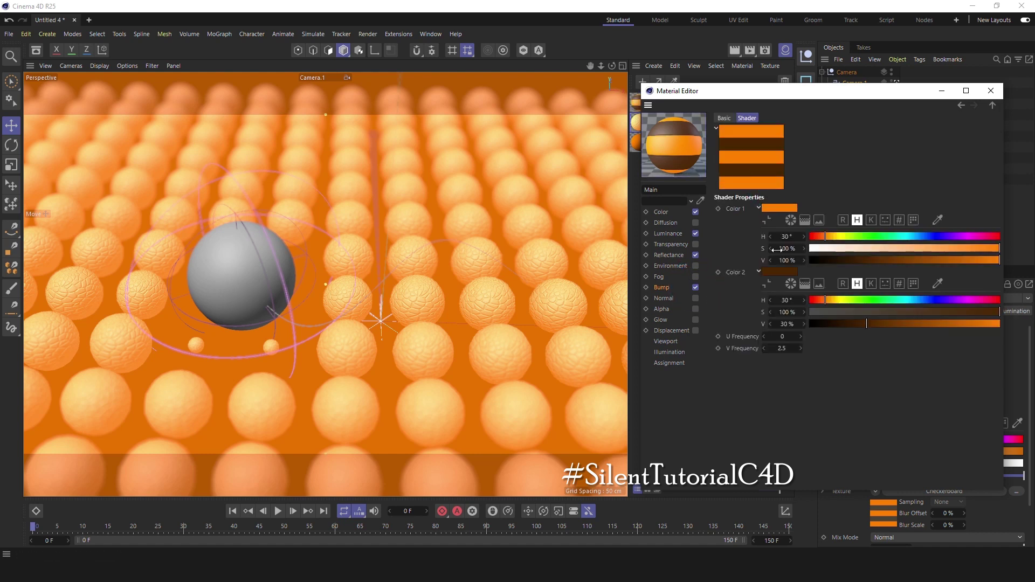
pyautogui.click(784, 236)
pyautogui.press('Tab')
pyautogui.write('0')
pyautogui.press('Tab')
pyautogui.write('100')
pyautogui.press('Tab')
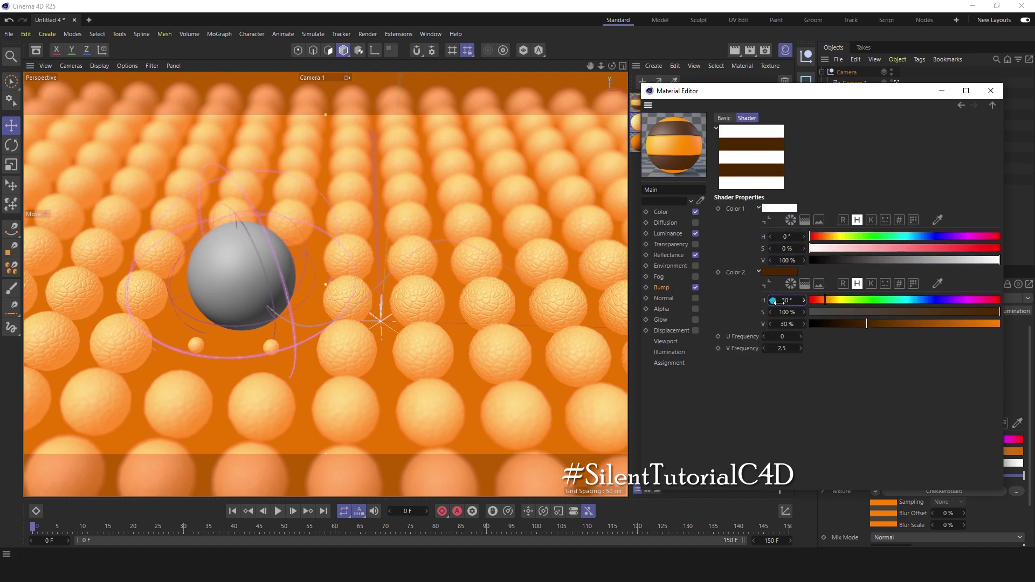
pyautogui.write('0')
pyautogui.press('Tab')
pyautogui.write('0')
pyautogui.press('Tab')
pyautogui.write('0')
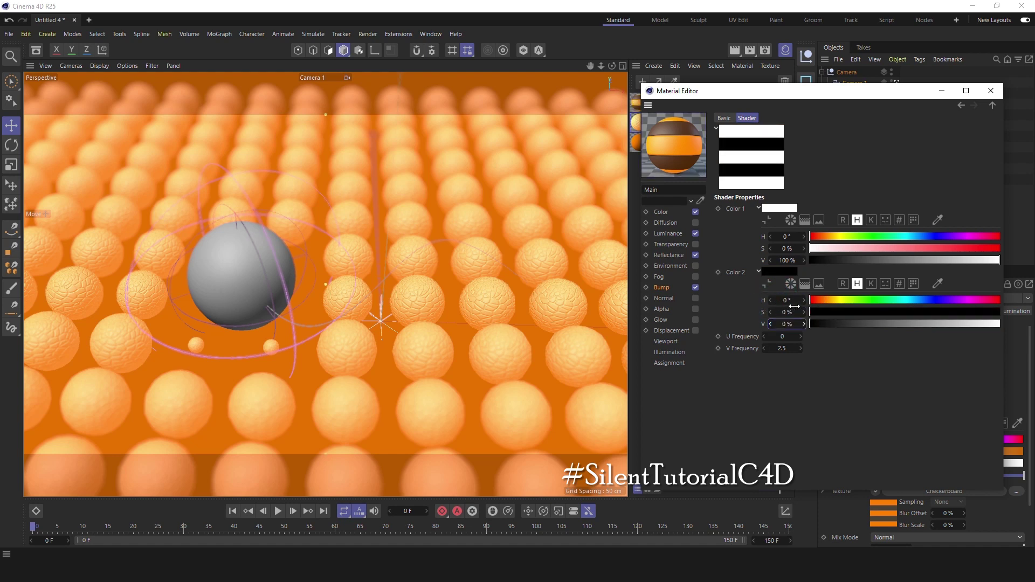
pyautogui.click(990, 91)
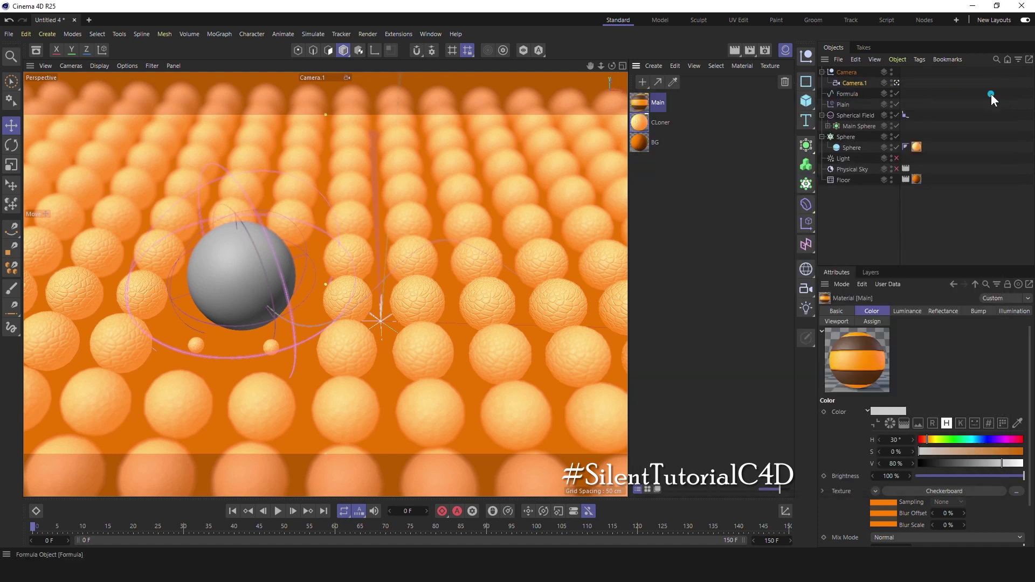
pyautogui.click(828, 125)
pyautogui.moveTo(639, 103); pyautogui.dragTo(858, 134)
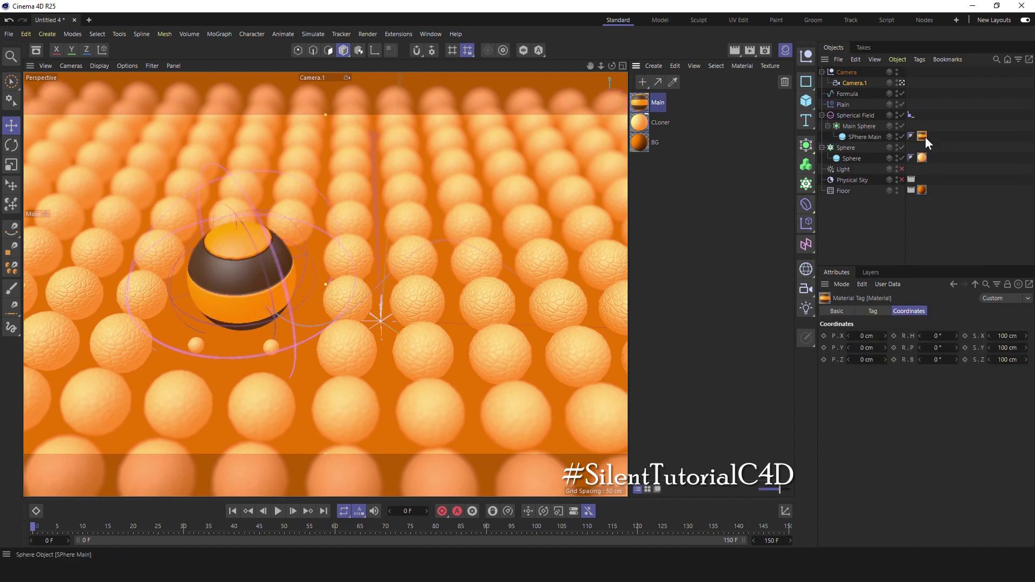
pyautogui.click(874, 311)
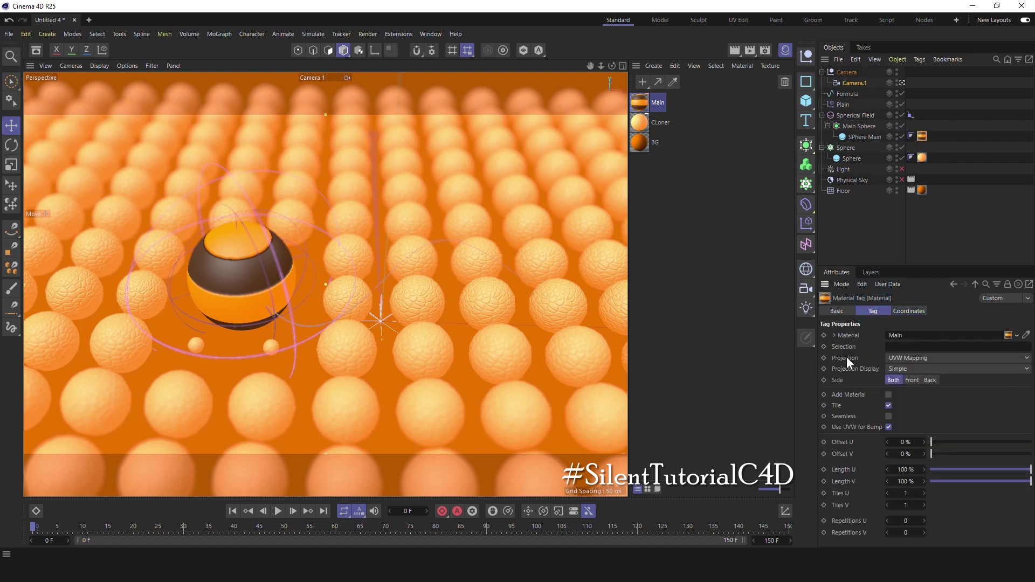
pyautogui.click(903, 358)
pyautogui.click(911, 371)
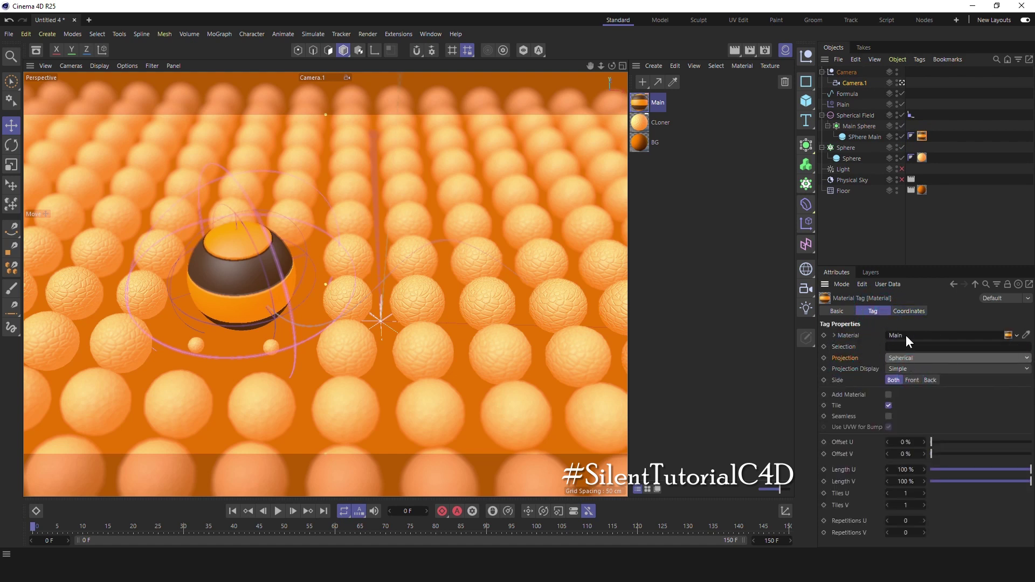
pyautogui.click(909, 311)
pyautogui.click(938, 348)
pyautogui.write('10')
pyautogui.press('Return')
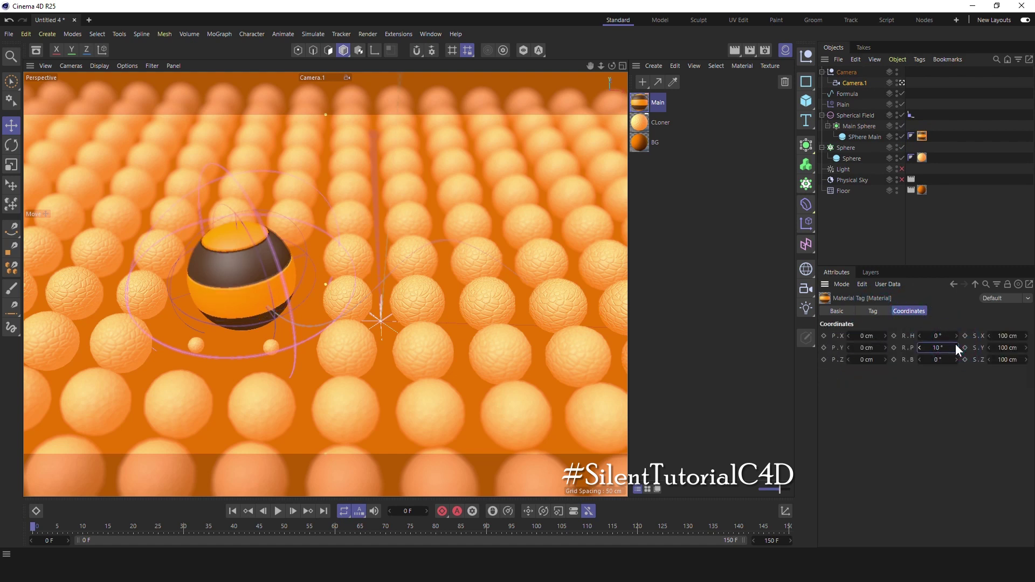
pyautogui.doubleClick(938, 348)
pyautogui.write('90')
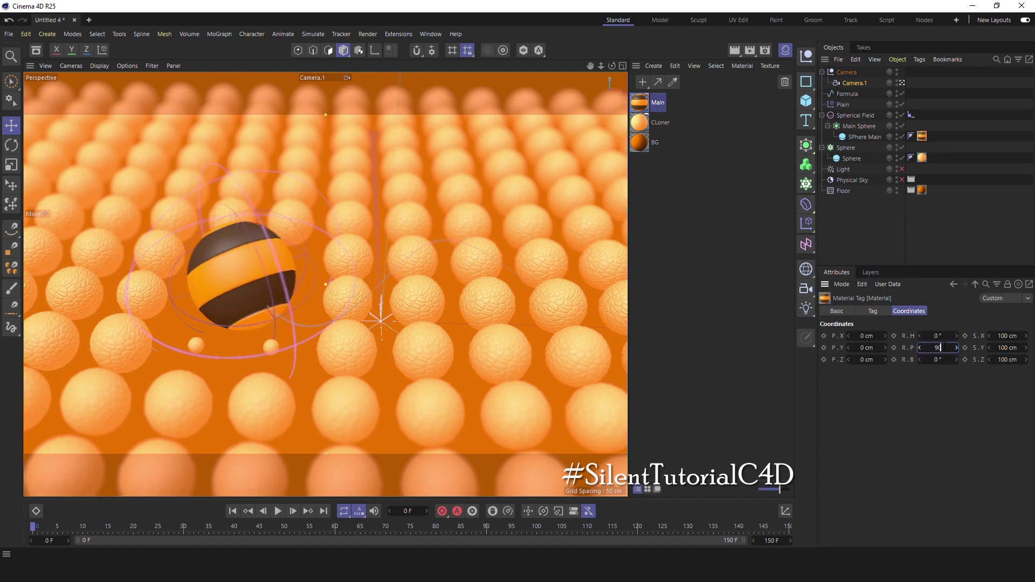
pyautogui.press('Return')
pyautogui.moveTo(292, 315)
pyautogui.keyDown('alt'); pyautogui.mouseDown()
pyautogui.moveTo(269, 319)
pyautogui.moveTo(277, 306)
pyautogui.moveTo(262, 293)
pyautogui.mouseUp(); pyautogui.keyUp('alt')
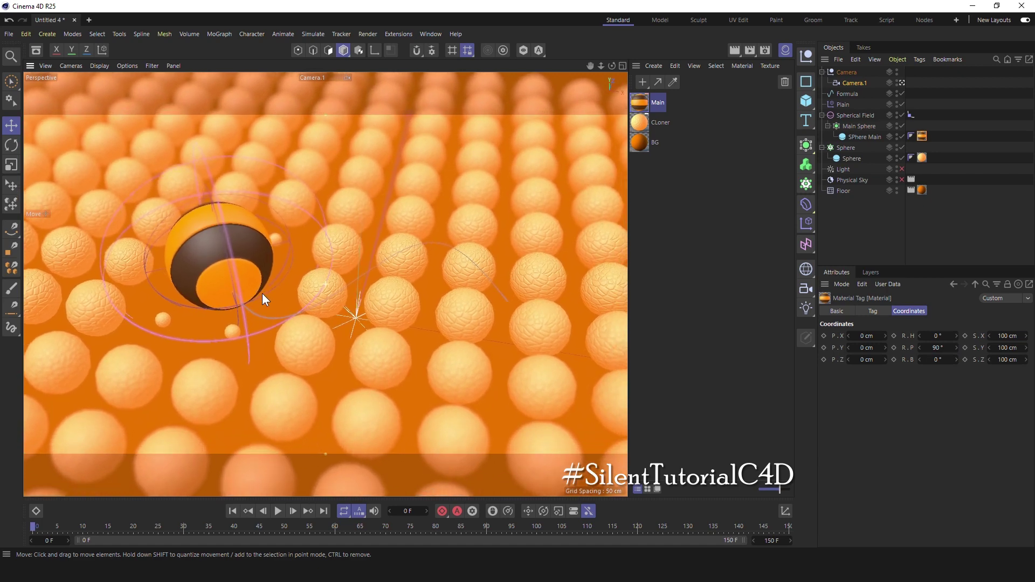
pyautogui.moveTo(37, 524)
pyautogui.mouseDown()
pyautogui.moveTo(299, 554)
pyautogui.moveTo(469, 527)
pyautogui.moveTo(1, 502)
pyautogui.mouseUp()
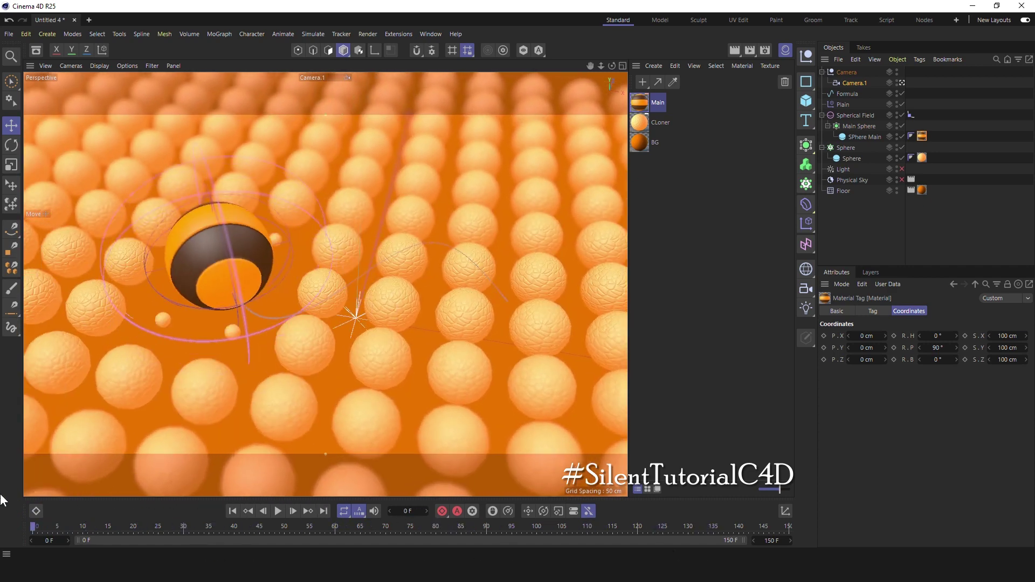
pyautogui.click(232, 511)
# Step: Go to the last animation frame and render with Physical and Depth of Field
pyautogui.click(325, 511)
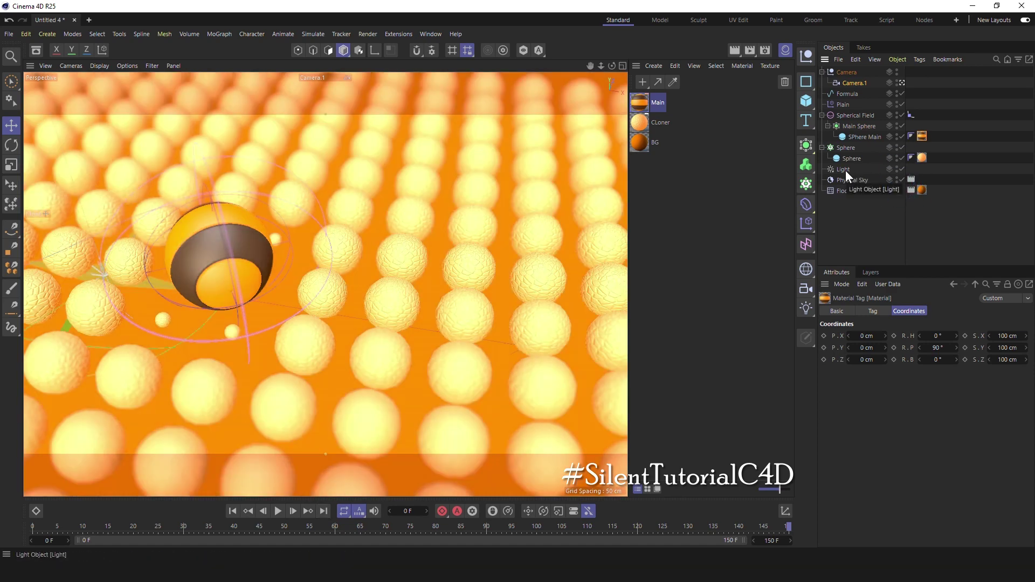
pyautogui.click(845, 170)
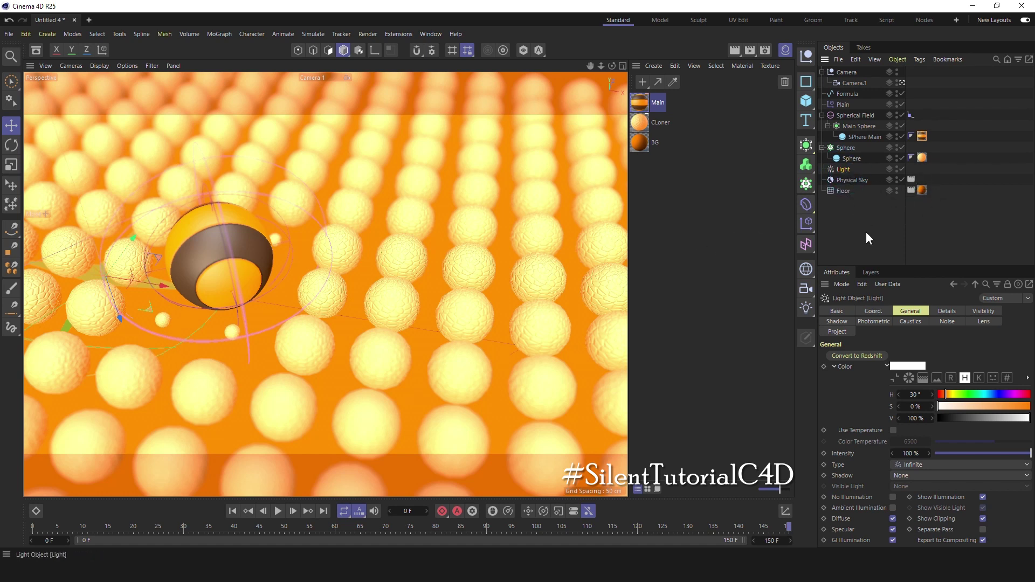
pyautogui.click(764, 50)
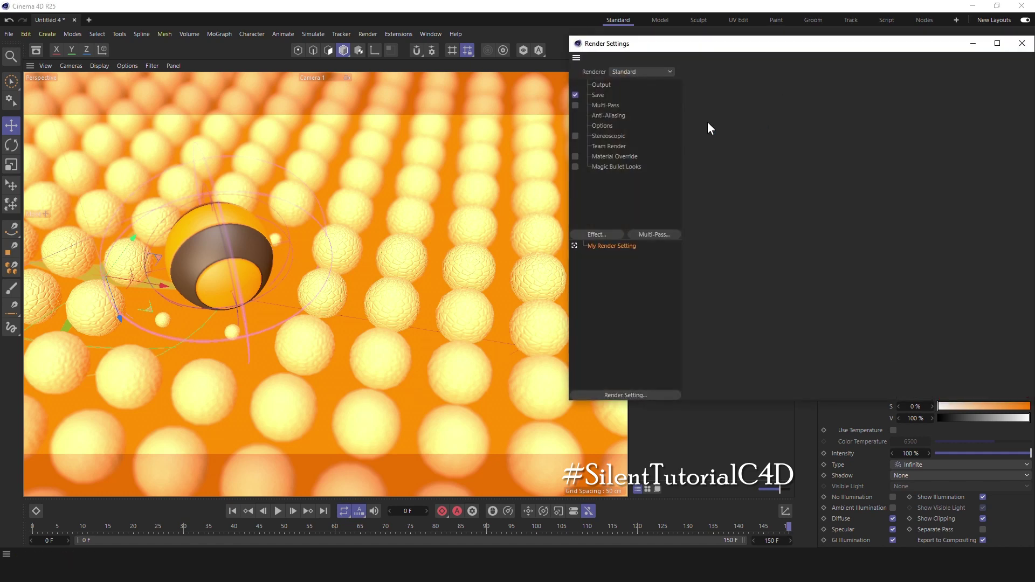
pyautogui.click(639, 74)
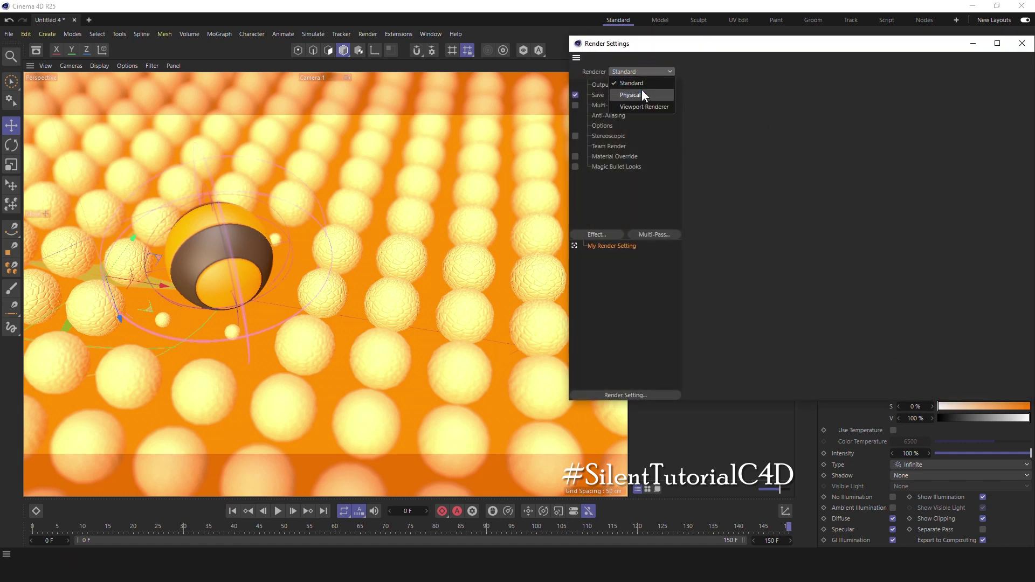
pyautogui.click(642, 89)
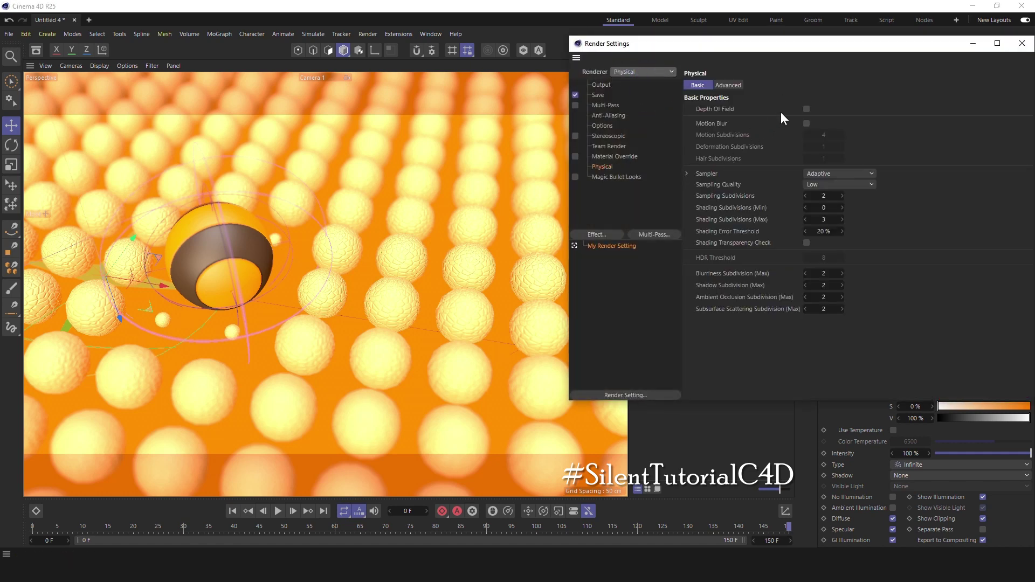
pyautogui.click(806, 109)
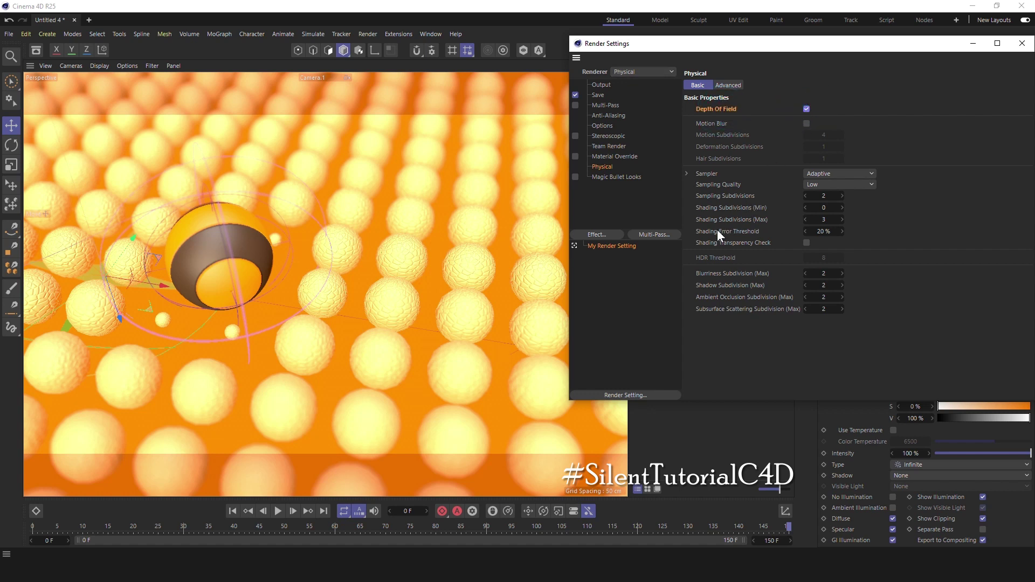
# Step: Add Ambient Occlusion and Global Illumination using the Object Visualization - Preview preset
pyautogui.click(597, 235)
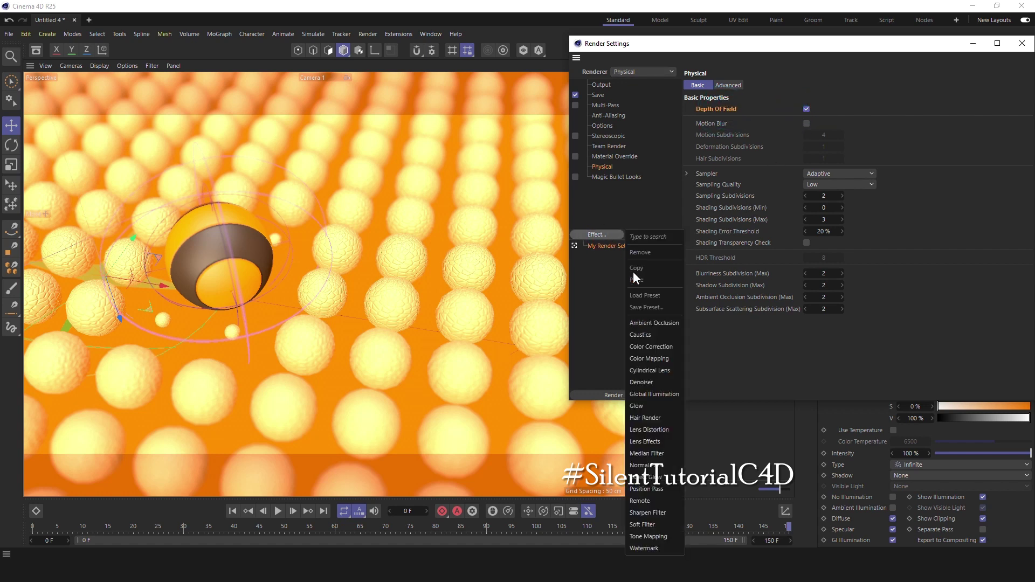
pyautogui.click(651, 325)
pyautogui.click(608, 235)
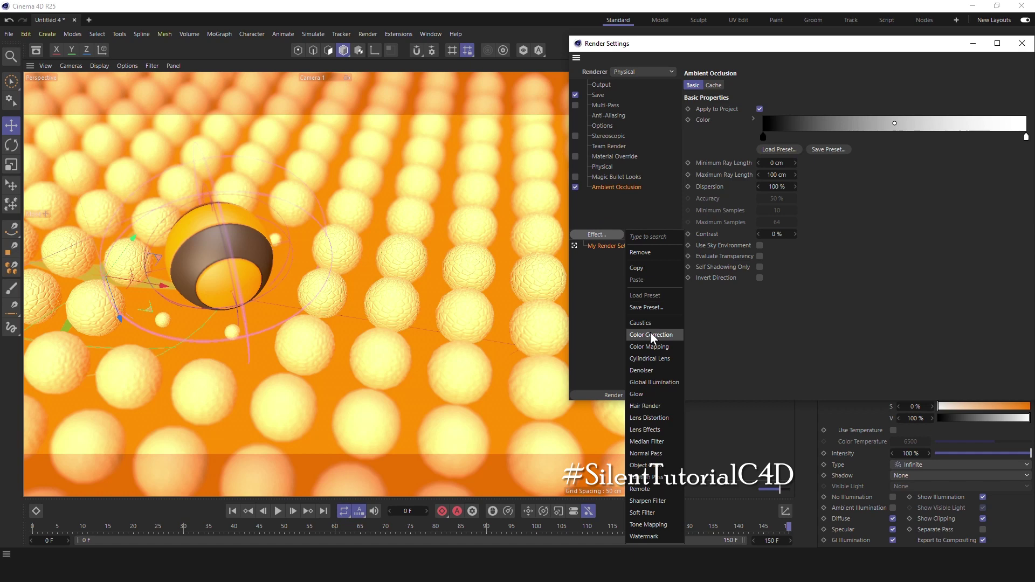
pyautogui.click(644, 377)
pyautogui.click(723, 111)
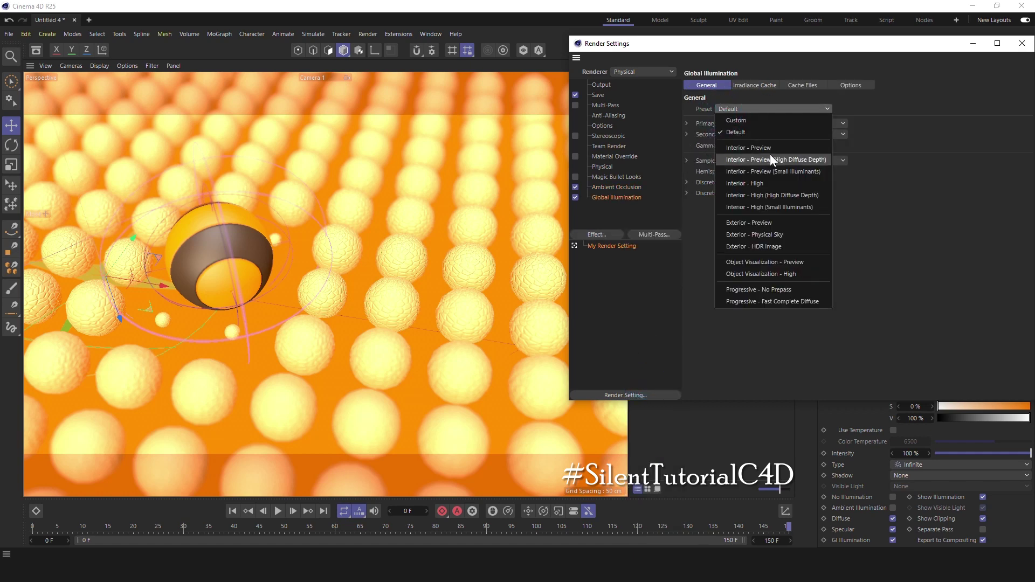
pyautogui.click(778, 261)
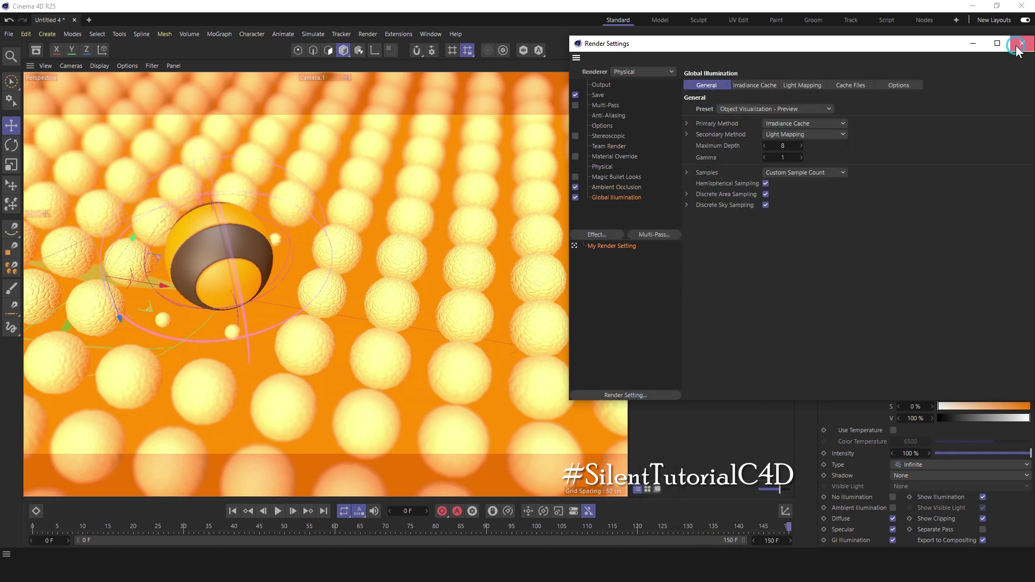
pyautogui.click(1020, 44)
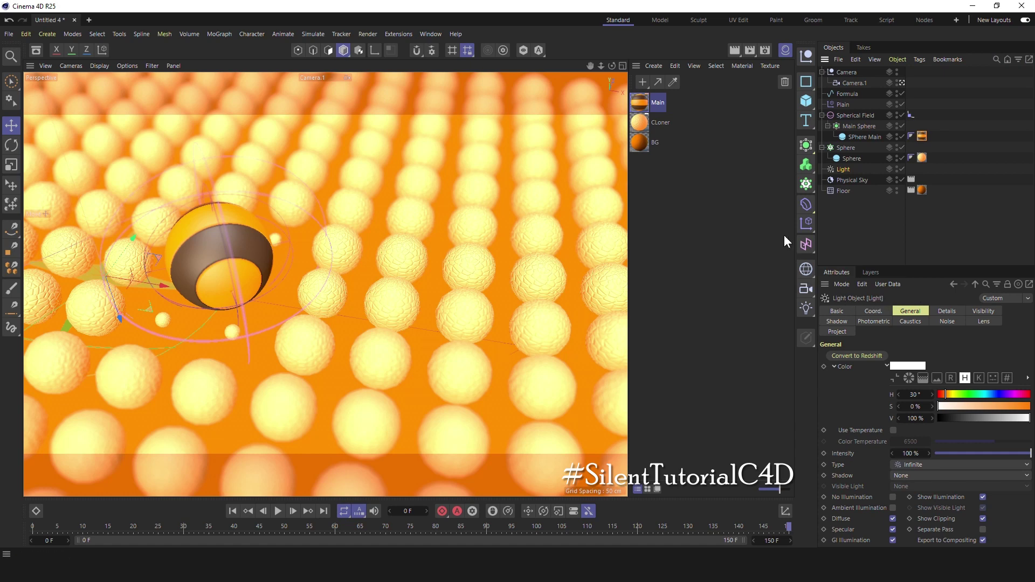
# Step: Preview-render the view, play the animation, and turn off viewport Depth of Field blur
pyautogui.click(739, 50)
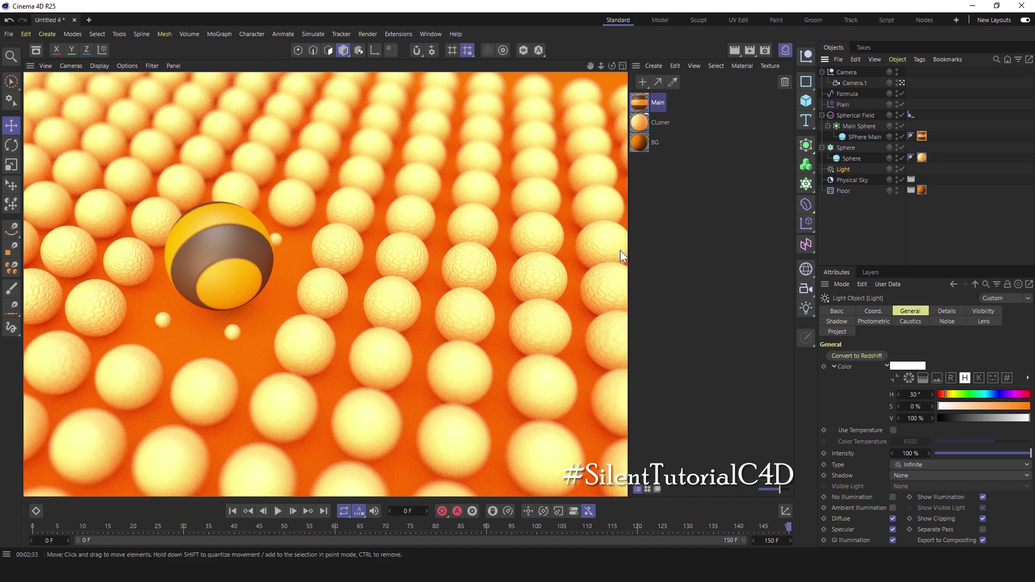
pyautogui.click(374, 210)
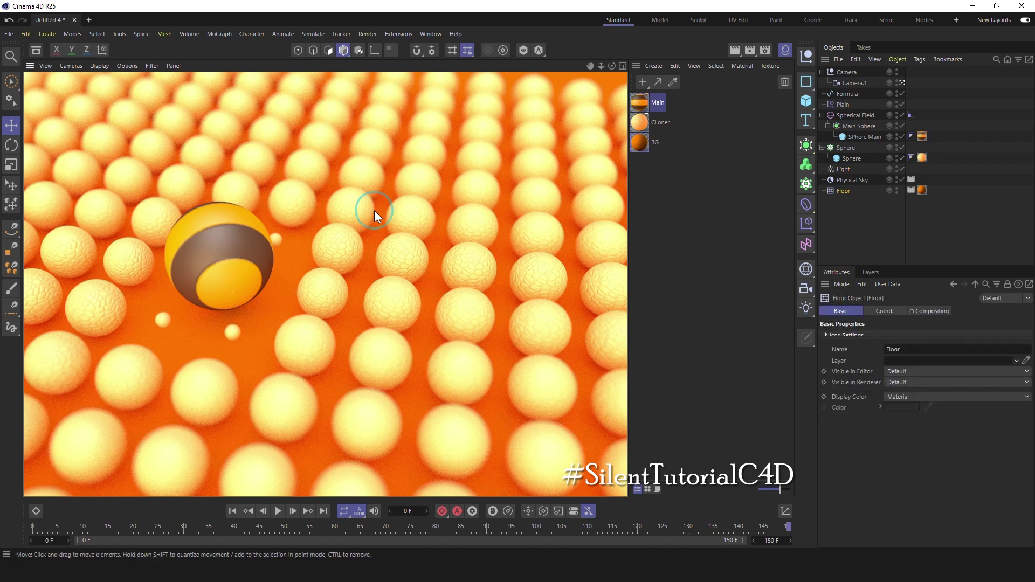
pyautogui.click(277, 511)
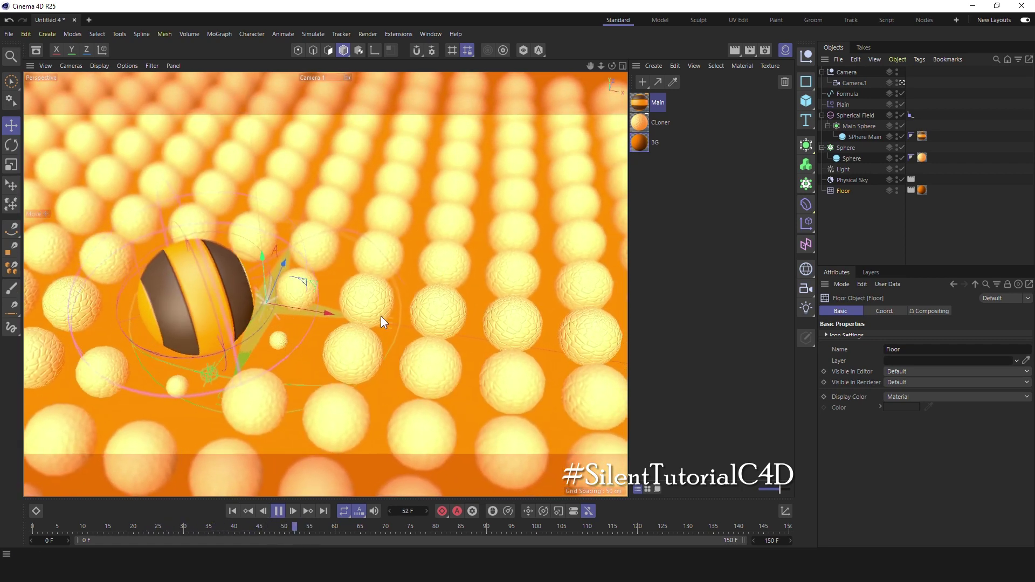
pyautogui.click(137, 65)
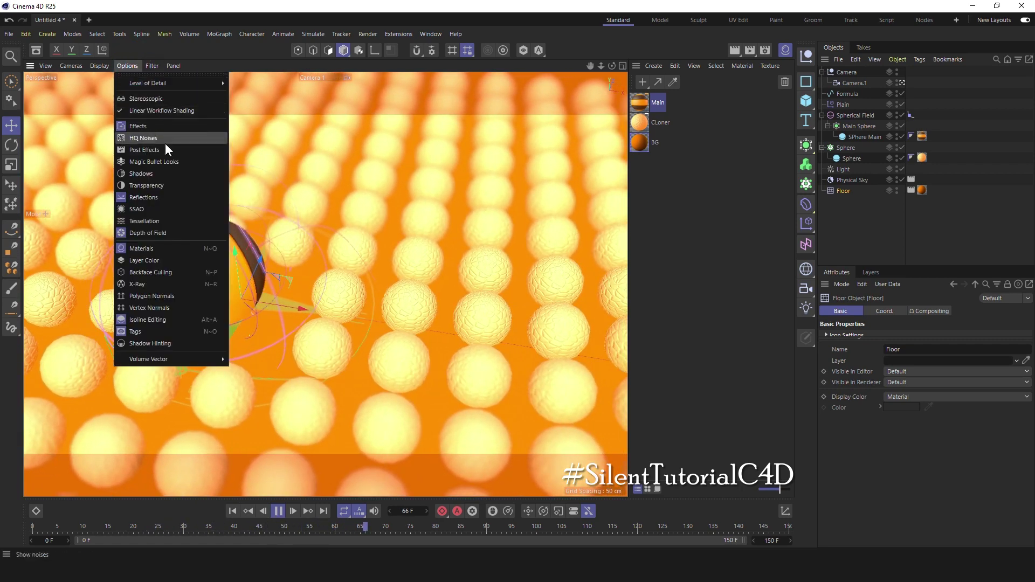
pyautogui.click(153, 233)
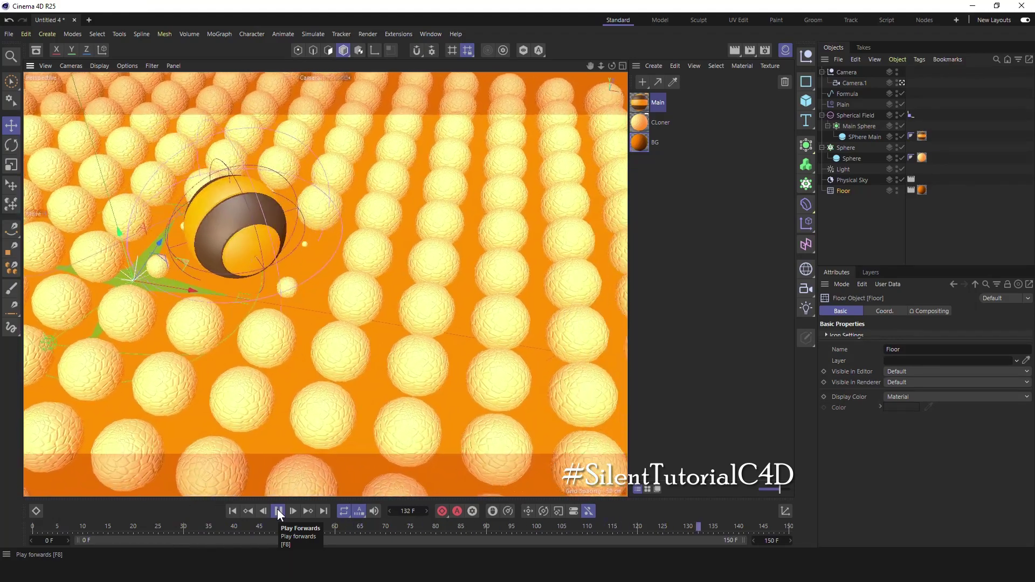
pyautogui.click(277, 509)
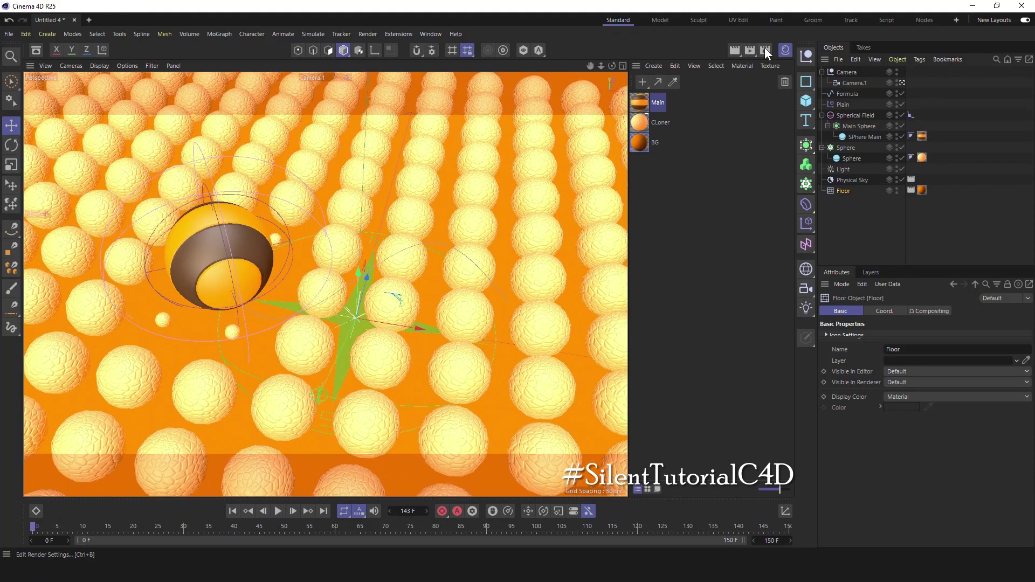
# Step: Add a Denoiser effect to the render settings
pyautogui.click(764, 50)
pyautogui.click(596, 229)
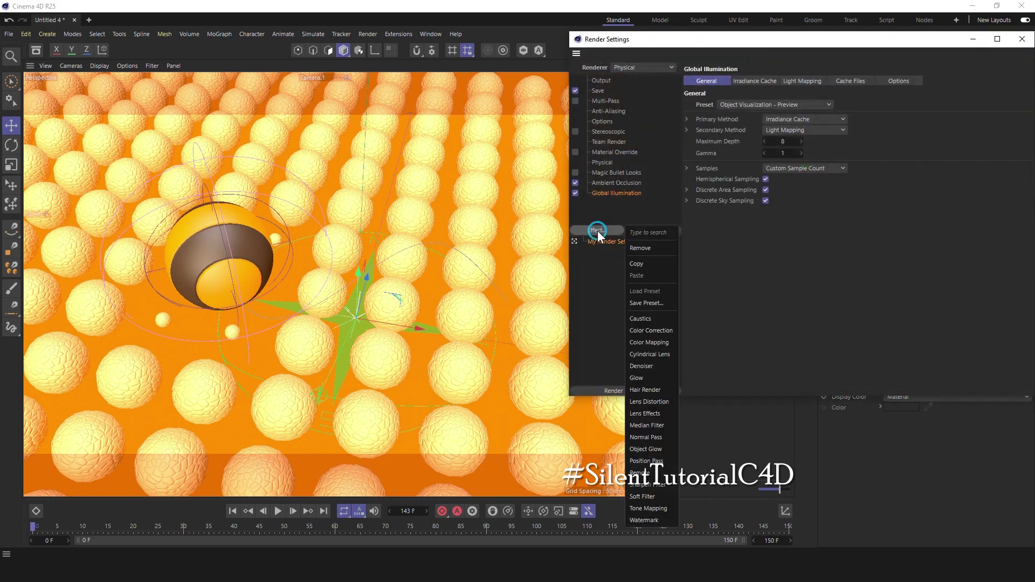
pyautogui.click(656, 366)
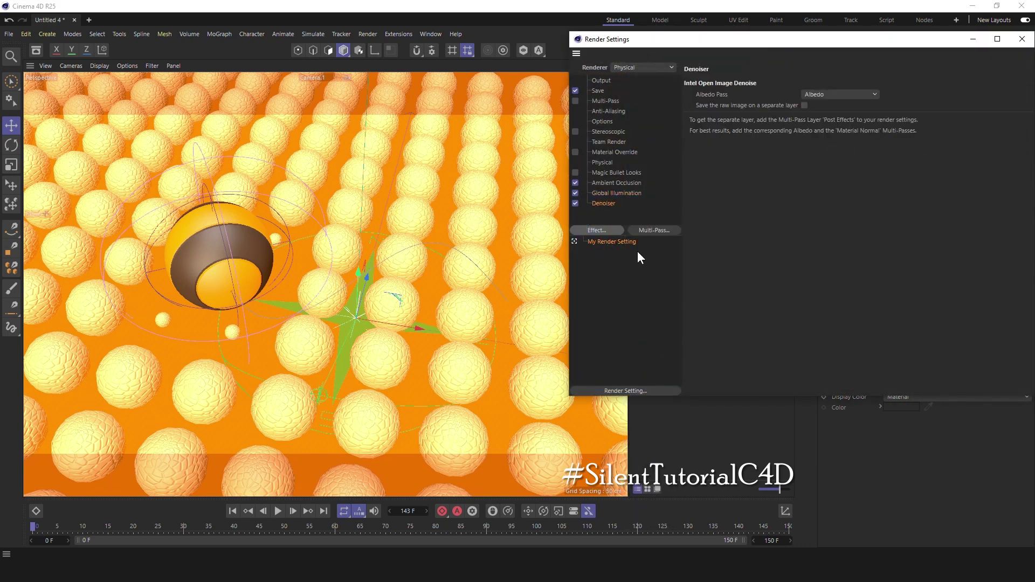
pyautogui.click(626, 194)
# Step: Raise Physical sampling quality to Medium and replay the animation from the start
pyautogui.click(611, 161)
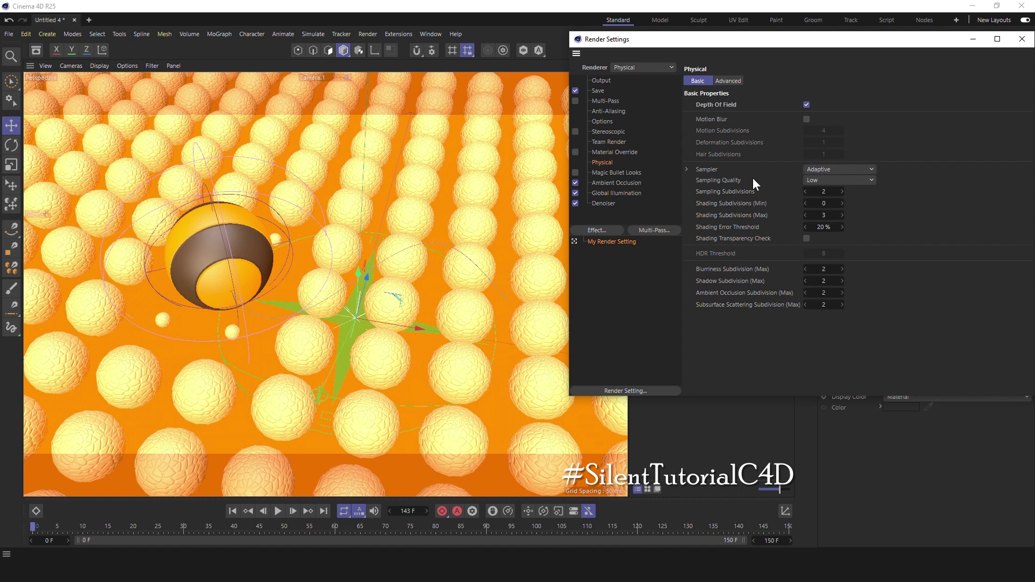
pyautogui.click(806, 180)
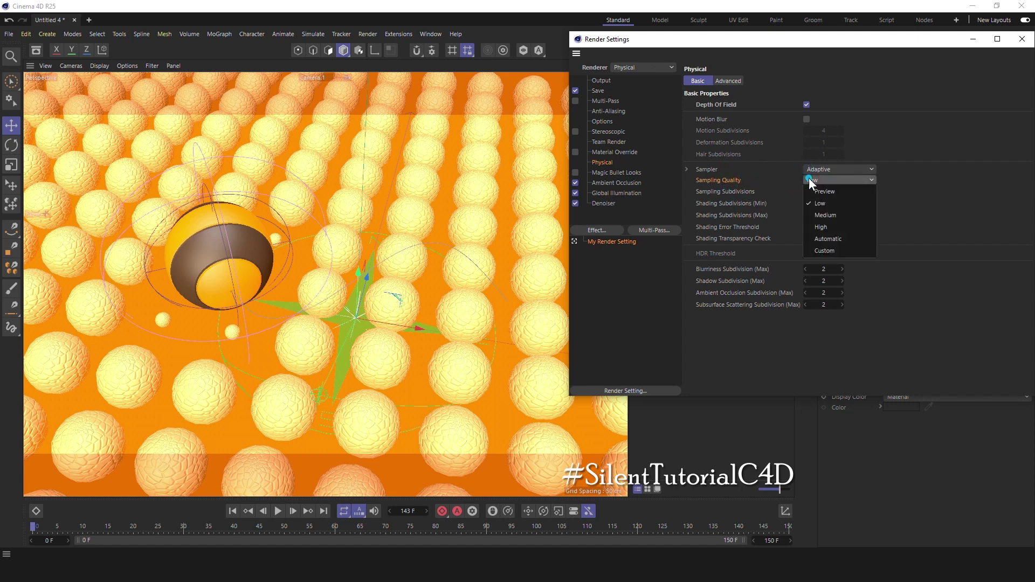
pyautogui.click(833, 215)
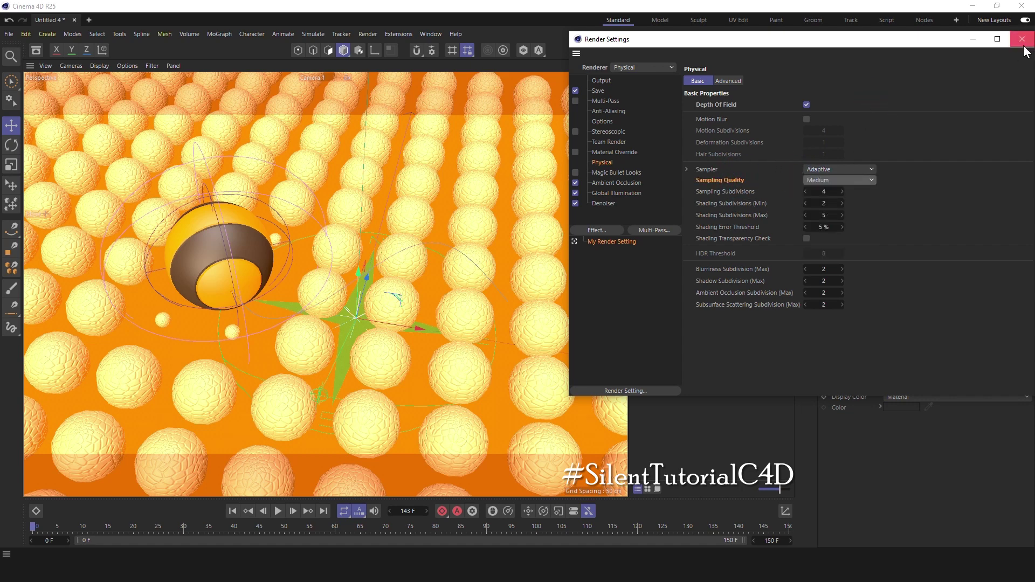
pyautogui.click(1013, 46)
pyautogui.click(282, 512)
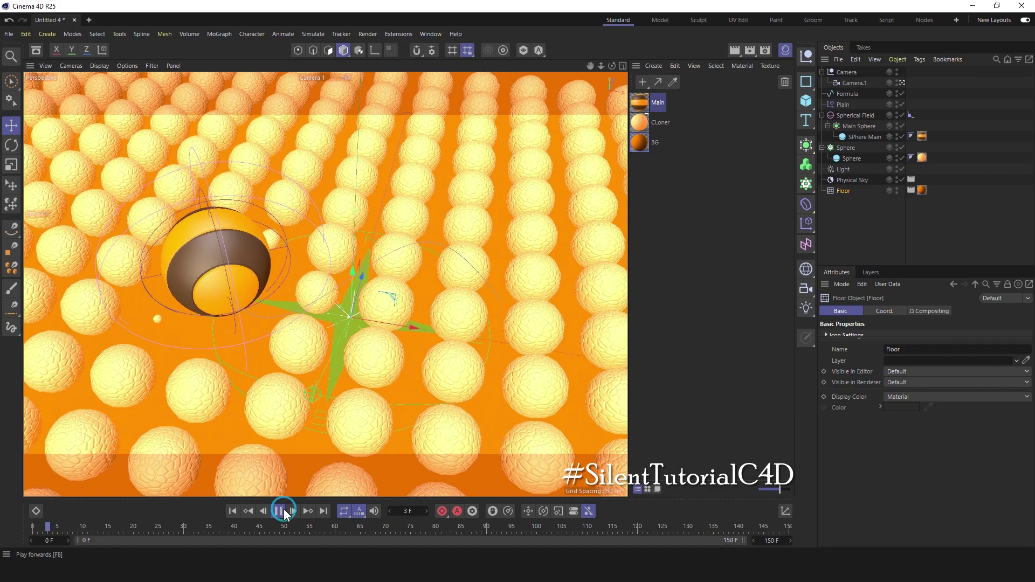